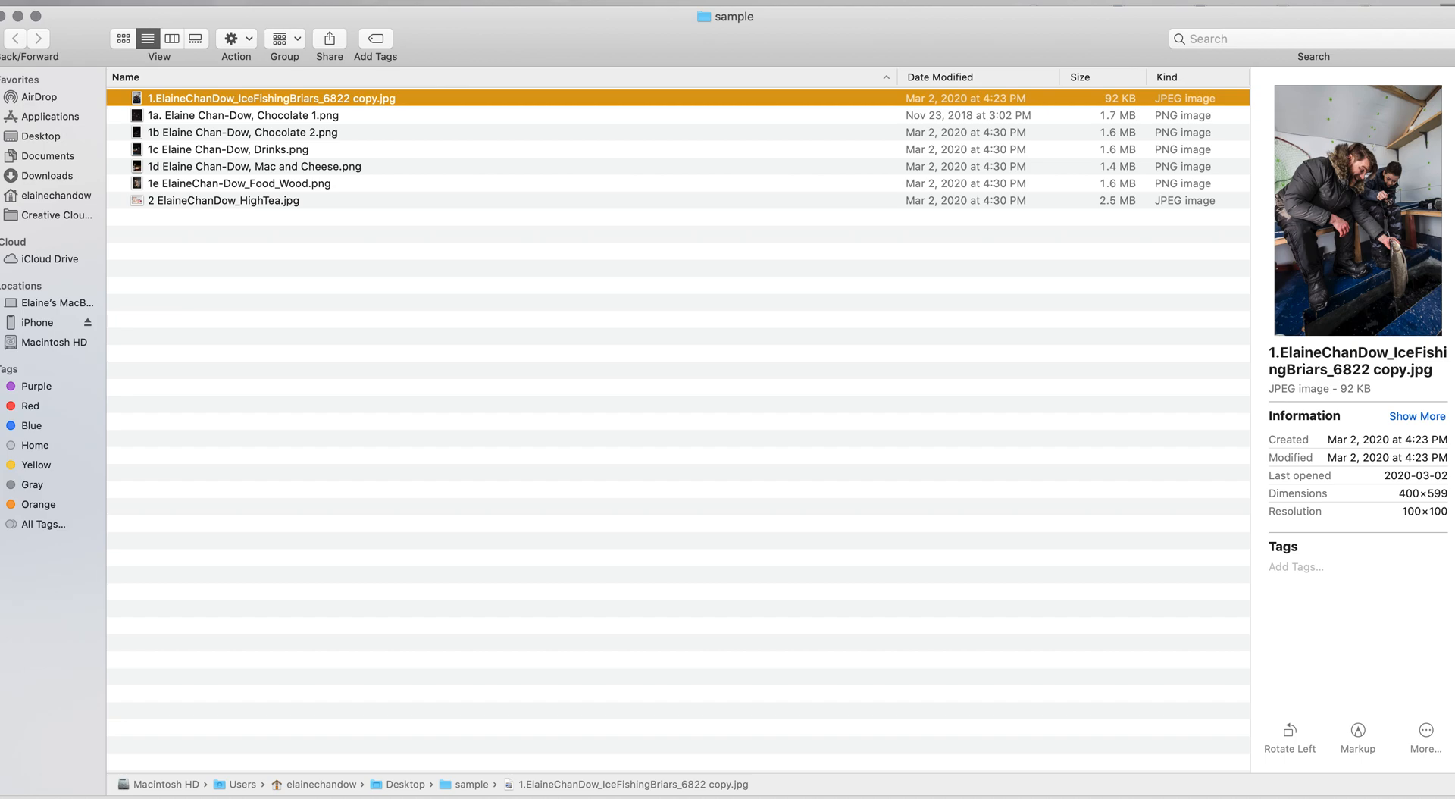
# Switch to Adobe Lightroom Classic and move its window down to uncover the Finder file list.
pyautogui.press('super+space')
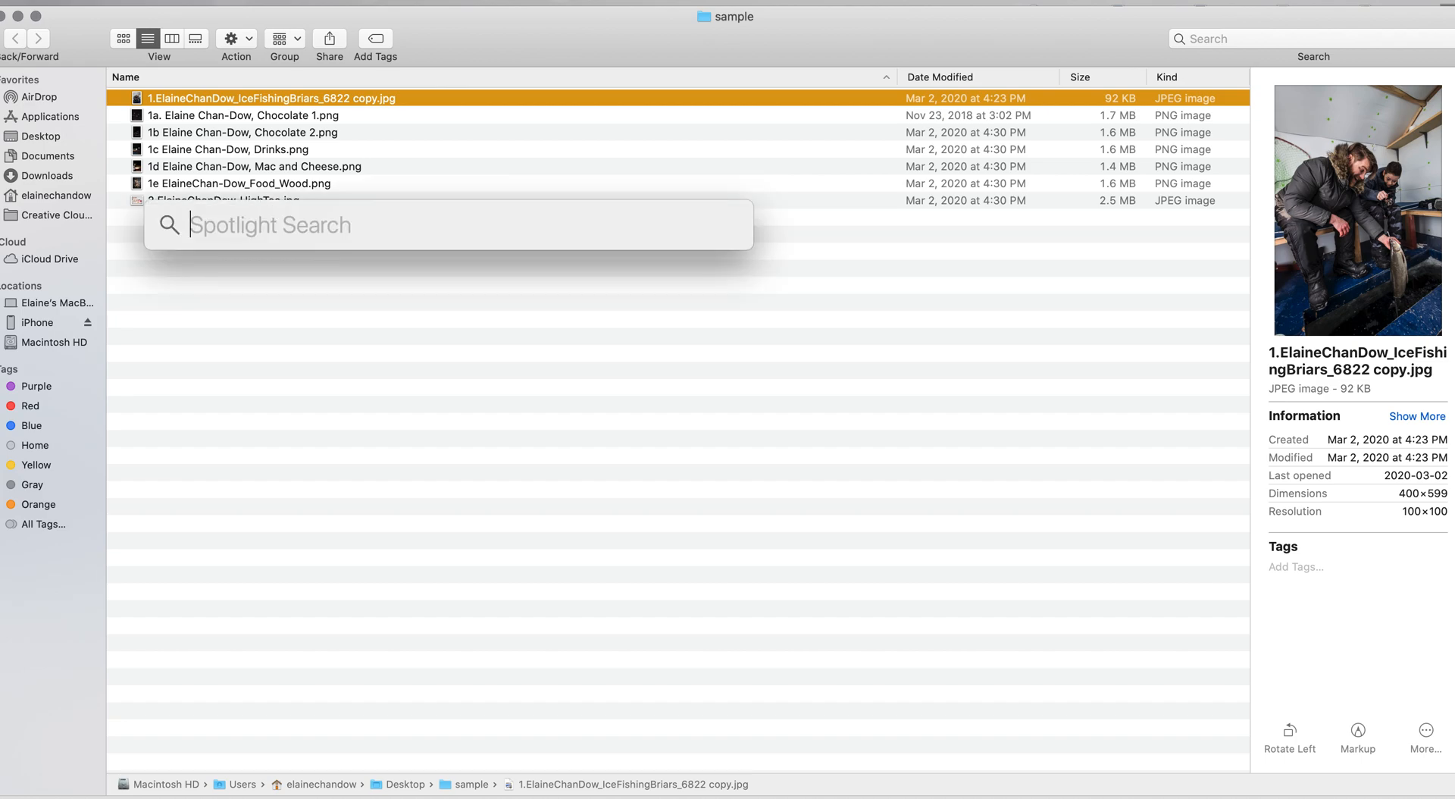
pyautogui.write('light')
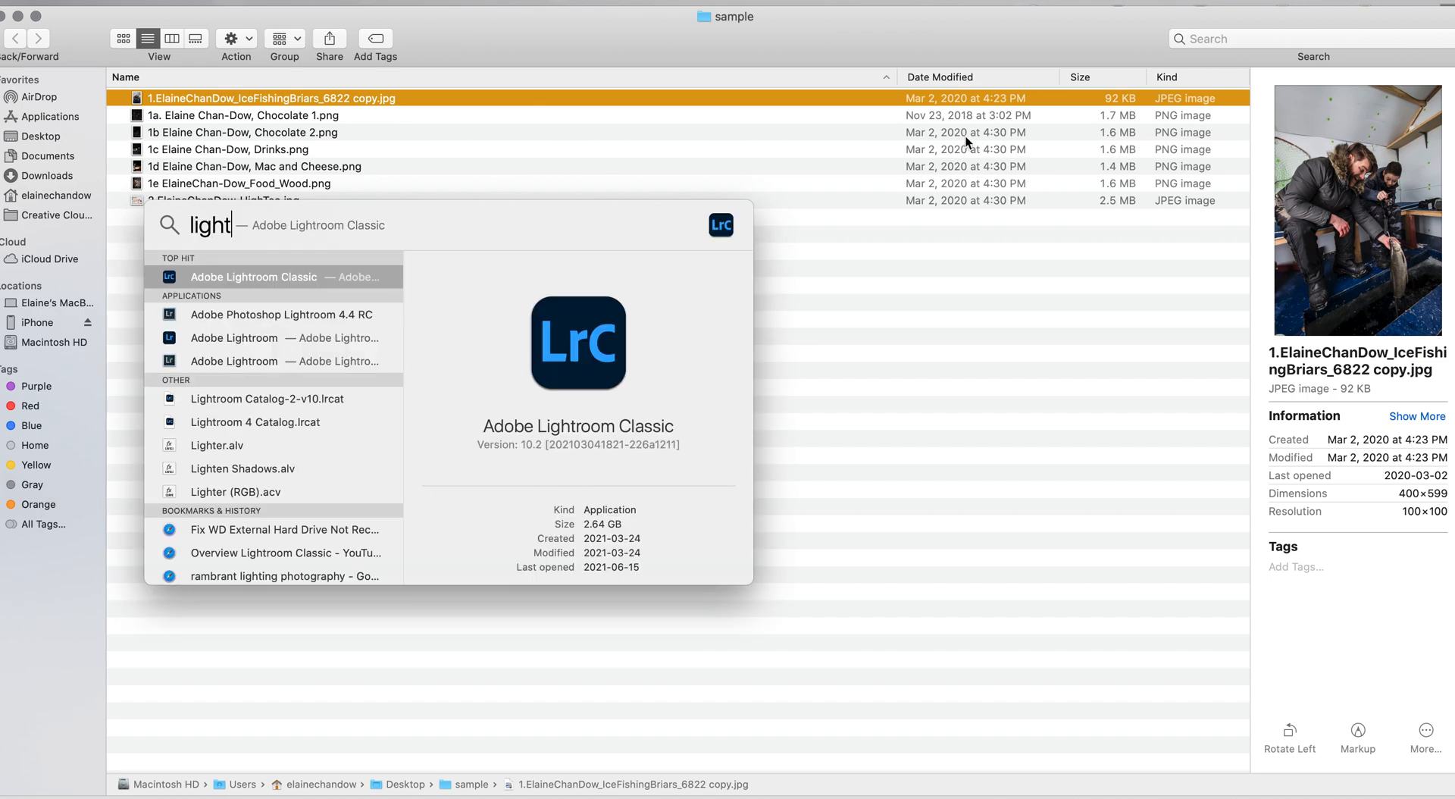
pyautogui.click(287, 274)
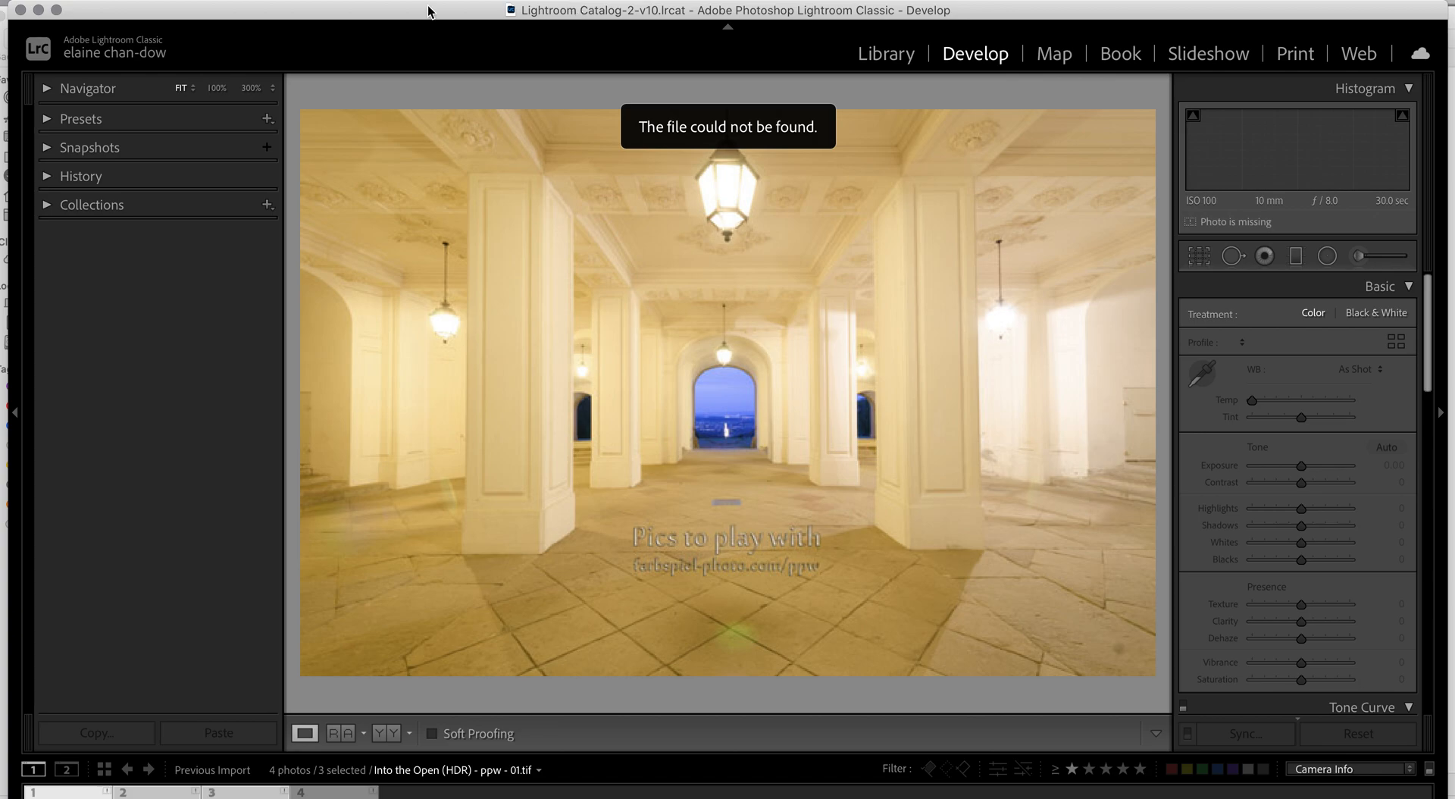
pyautogui.moveTo(389, 9); pyautogui.dragTo(379, 152)
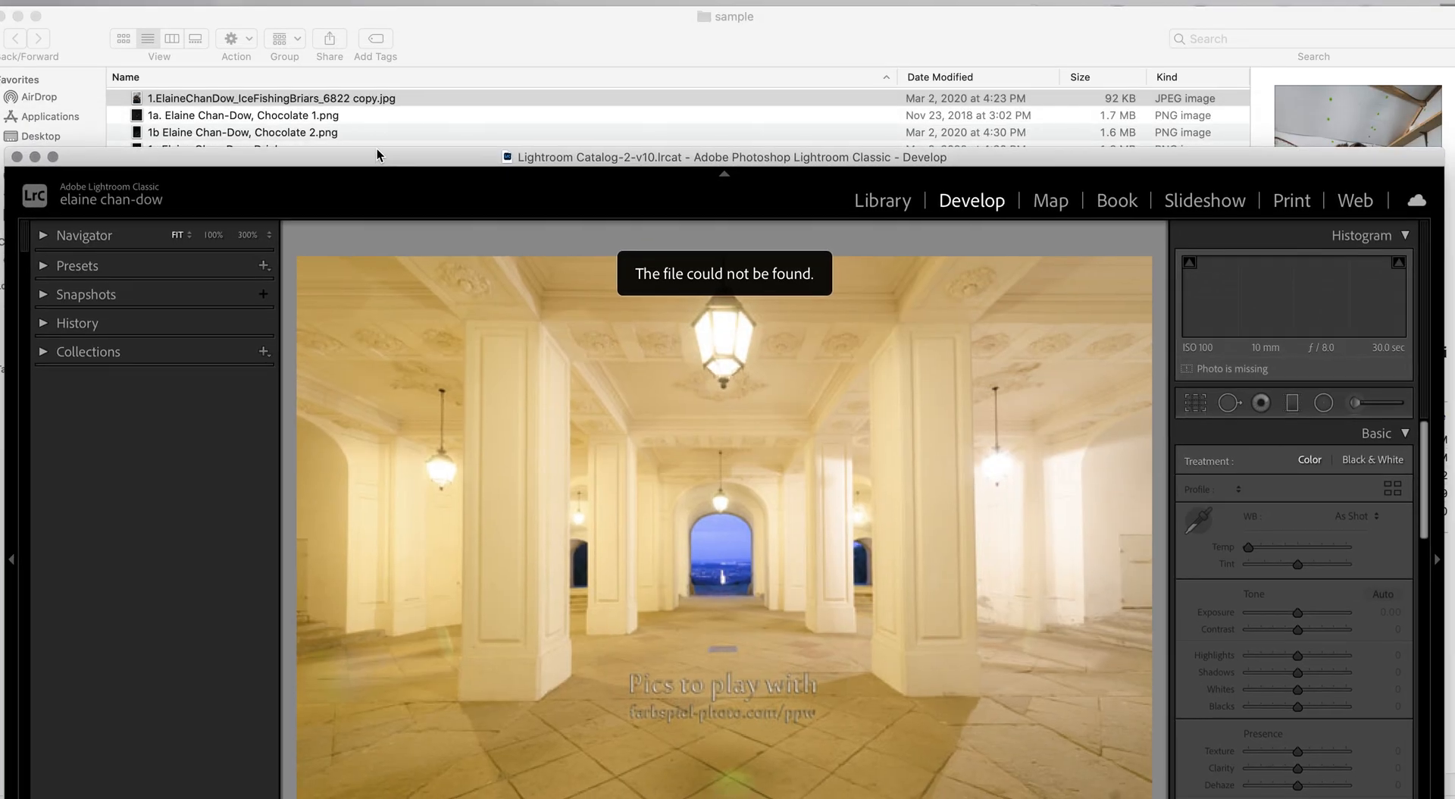
# Select all the image files in the sample folder and bring them into Lightroom Classic for import.
pyautogui.click(448, 39)
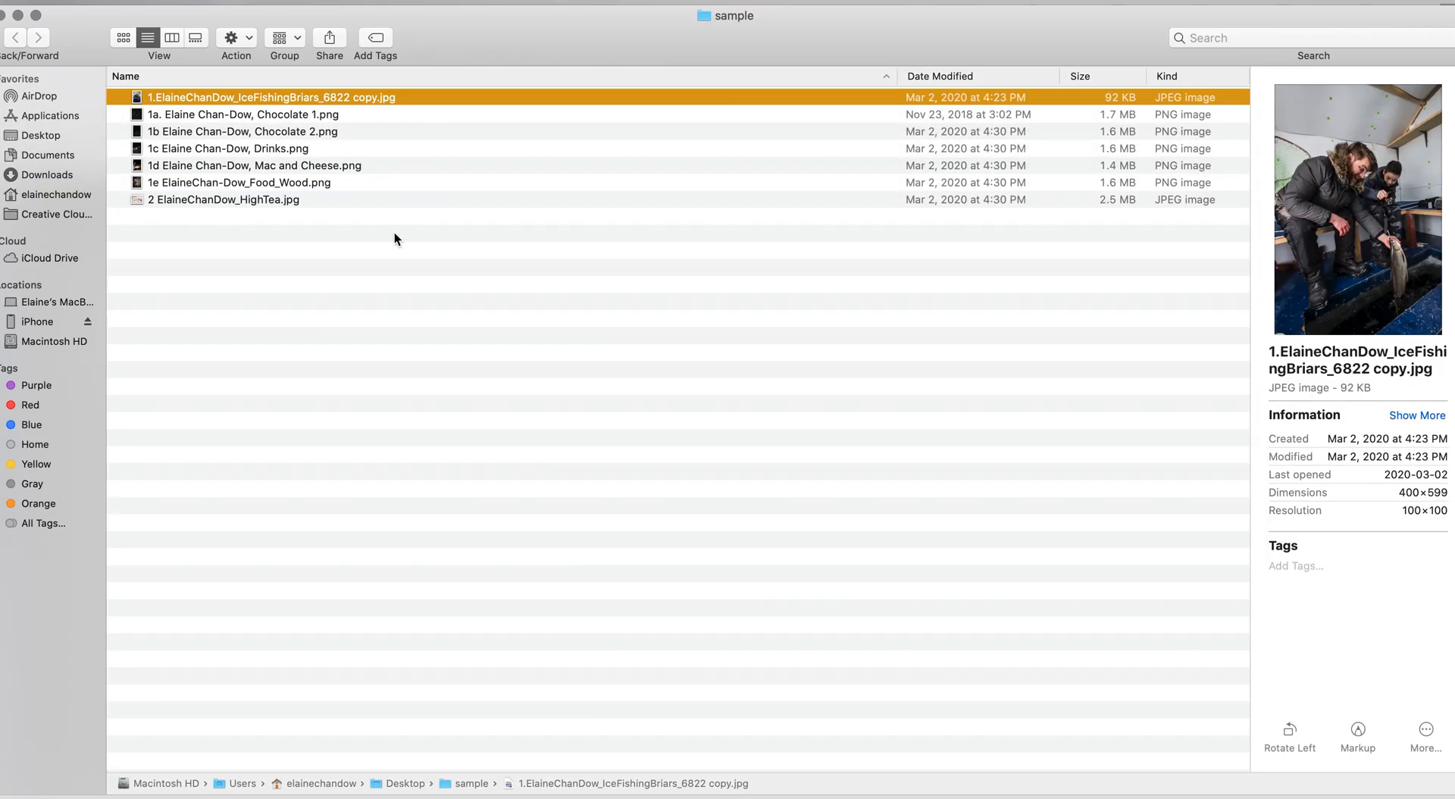
pyautogui.keyDown('shift'); pyautogui.click(370, 200); pyautogui.keyUp('shift')
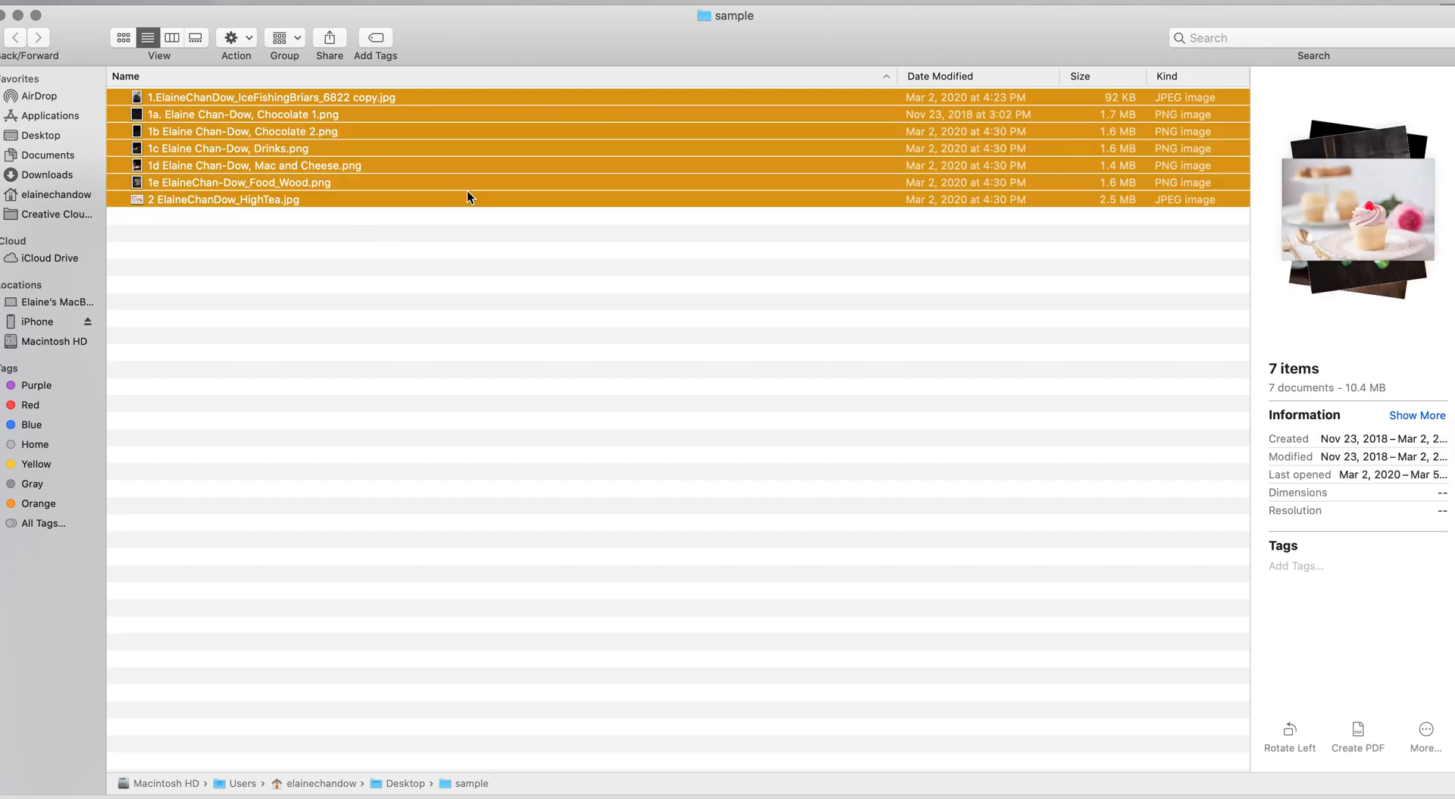
pyautogui.moveTo(563, 194); pyautogui.dragTo(910, 798)
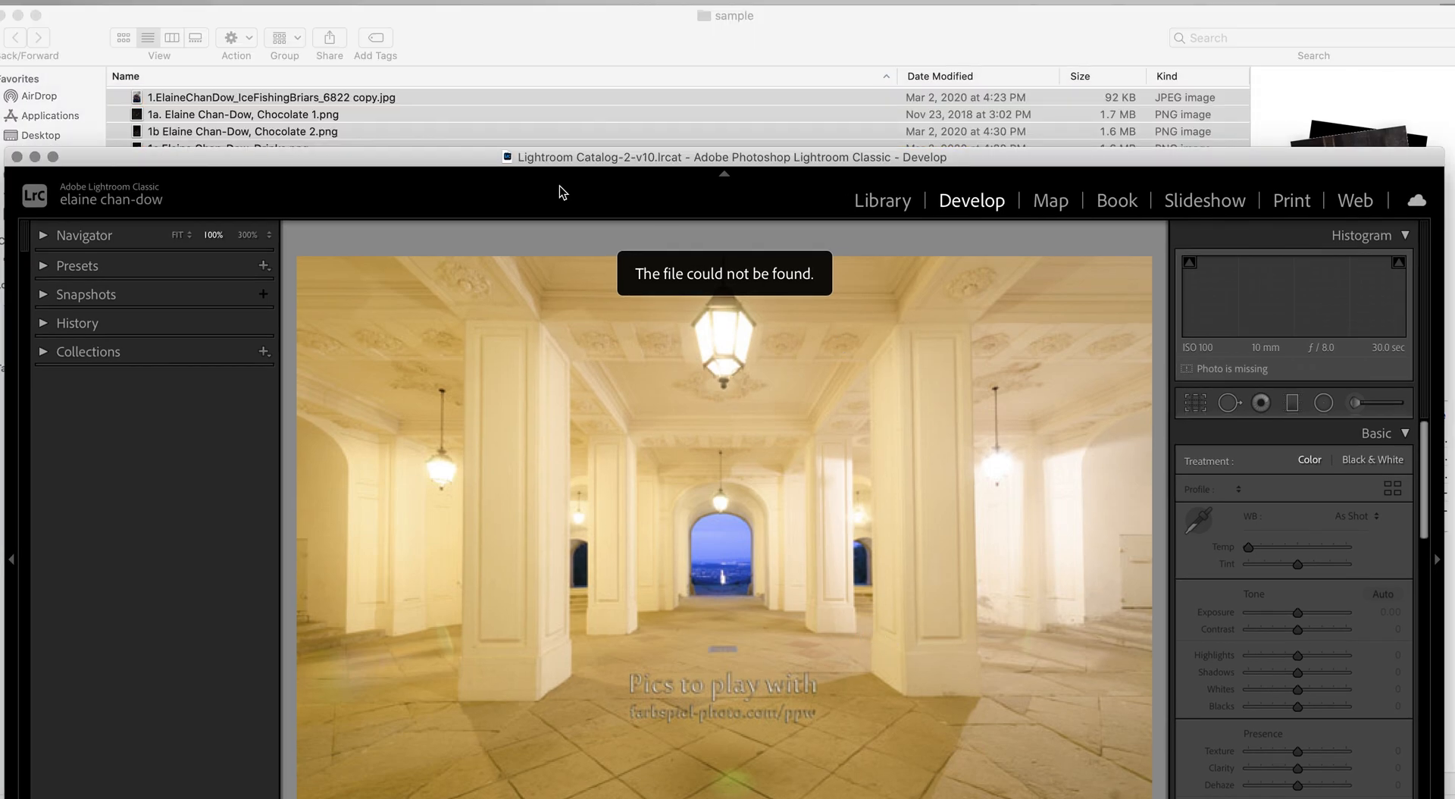
pyautogui.click(662, 117)
pyautogui.moveTo(661, 203); pyautogui.dragTo(1042, 798)
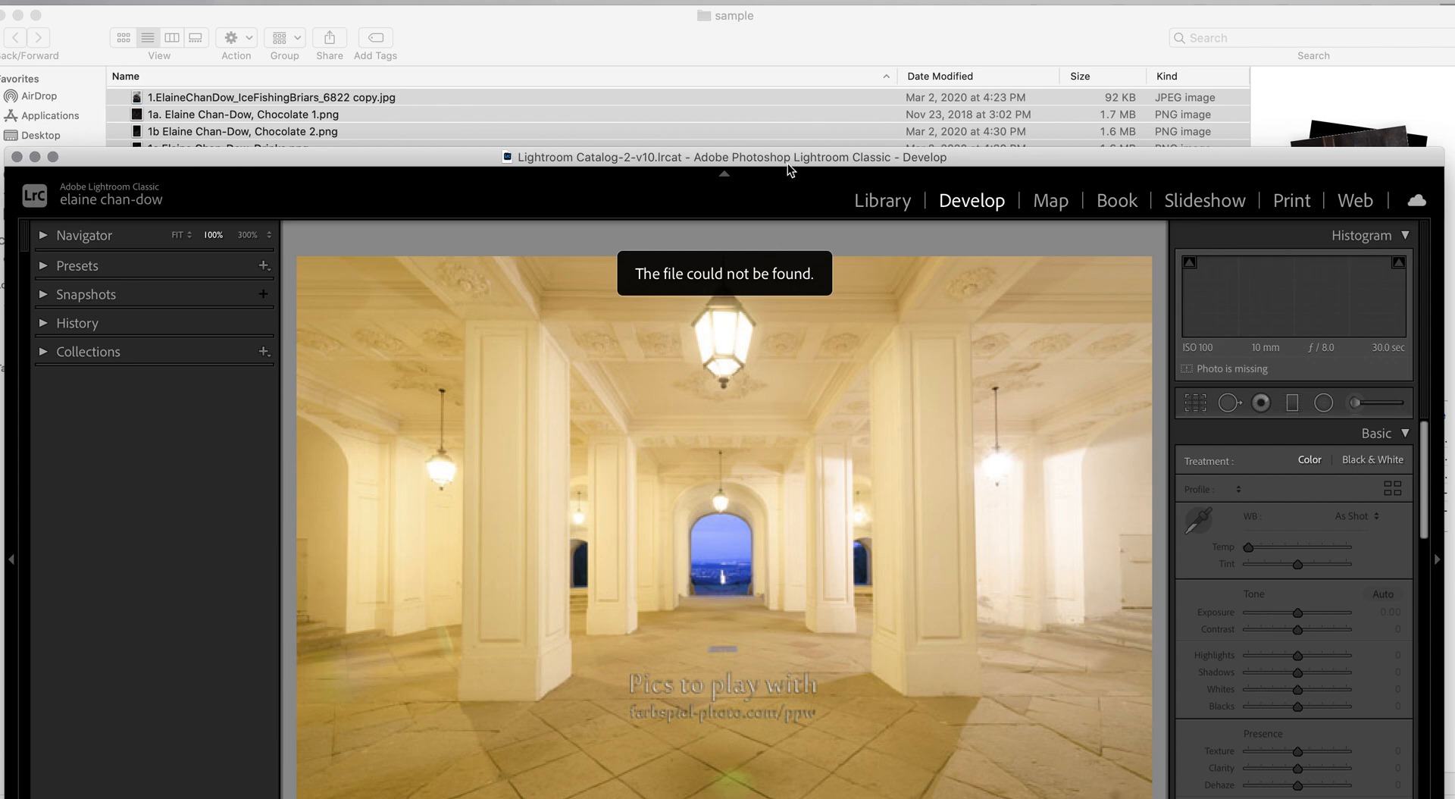
pyautogui.moveTo(788, 162); pyautogui.dragTo(781, 53)
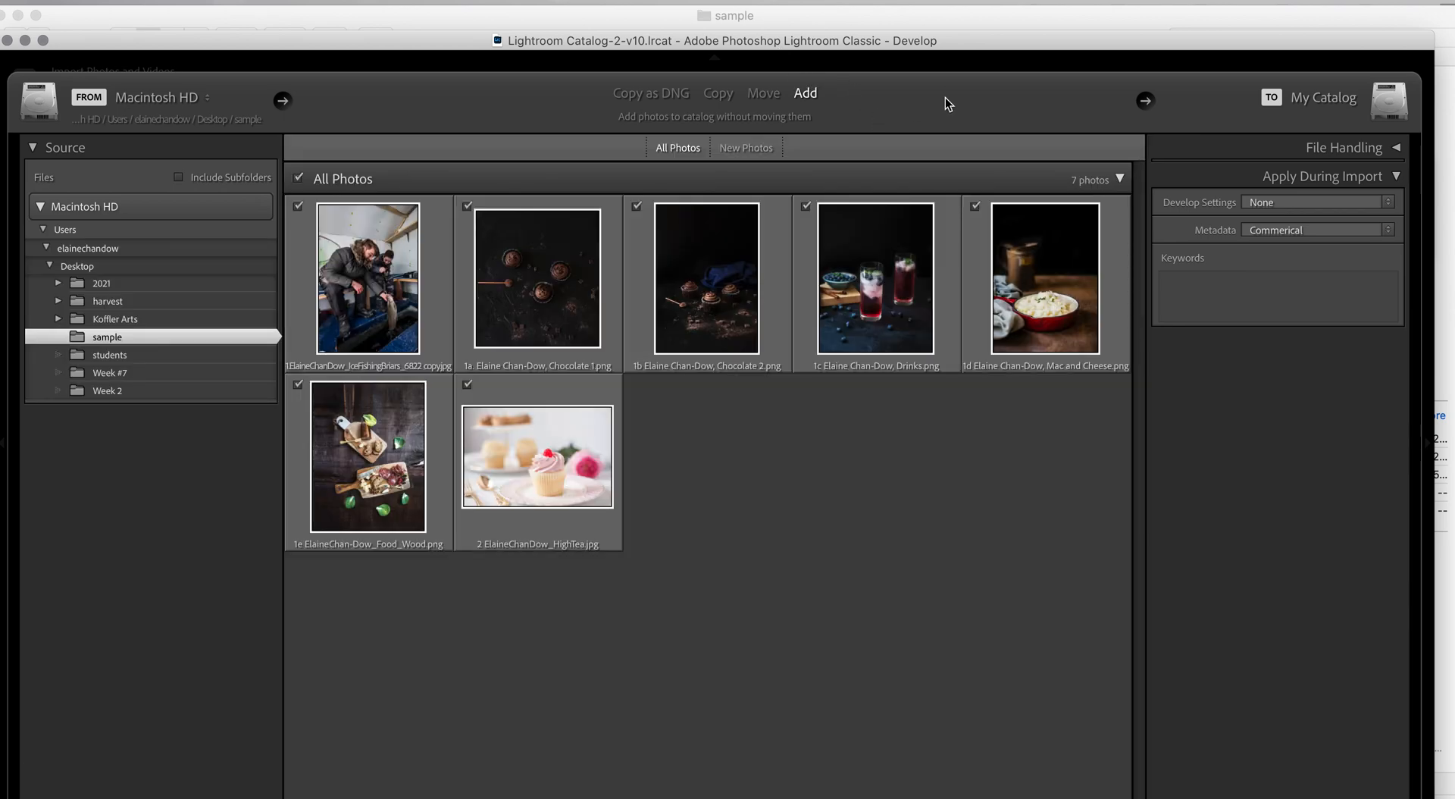
pyautogui.click(948, 85)
pyautogui.moveTo(943, 42); pyautogui.dragTo(942, 17)
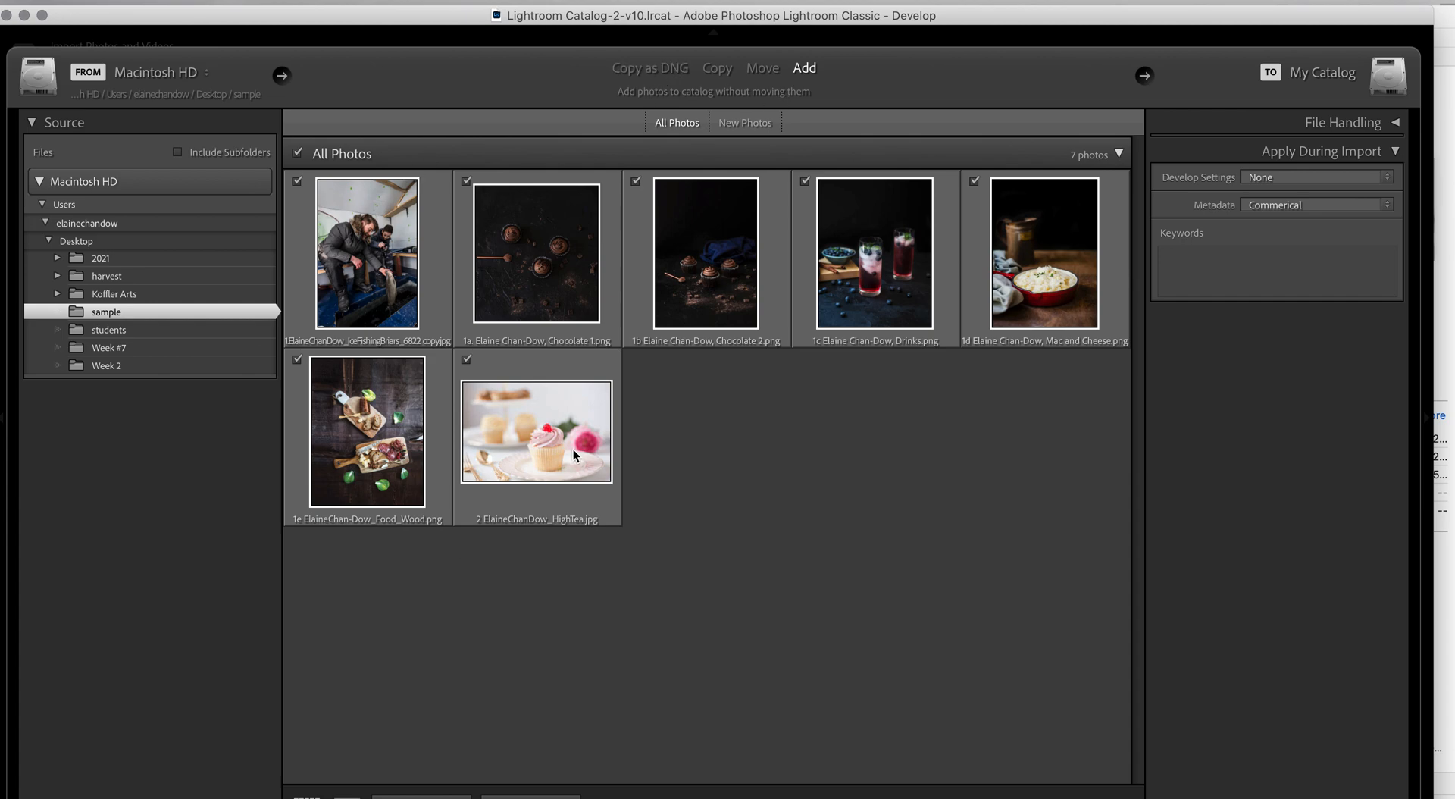
# Try the Copy as DNG import method, and return the import method to Add.
pyautogui.moveTo(576, 452)
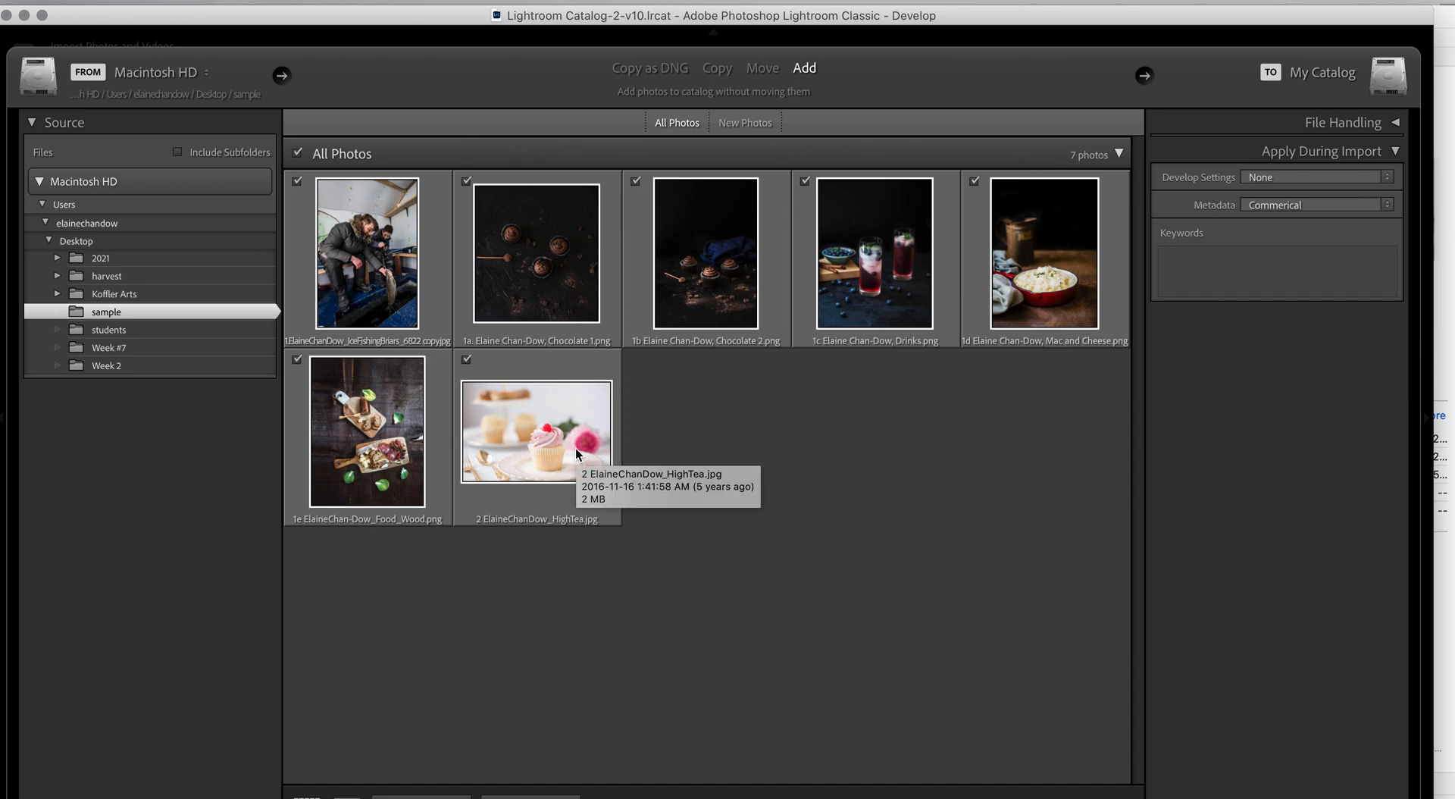
pyautogui.click(642, 70)
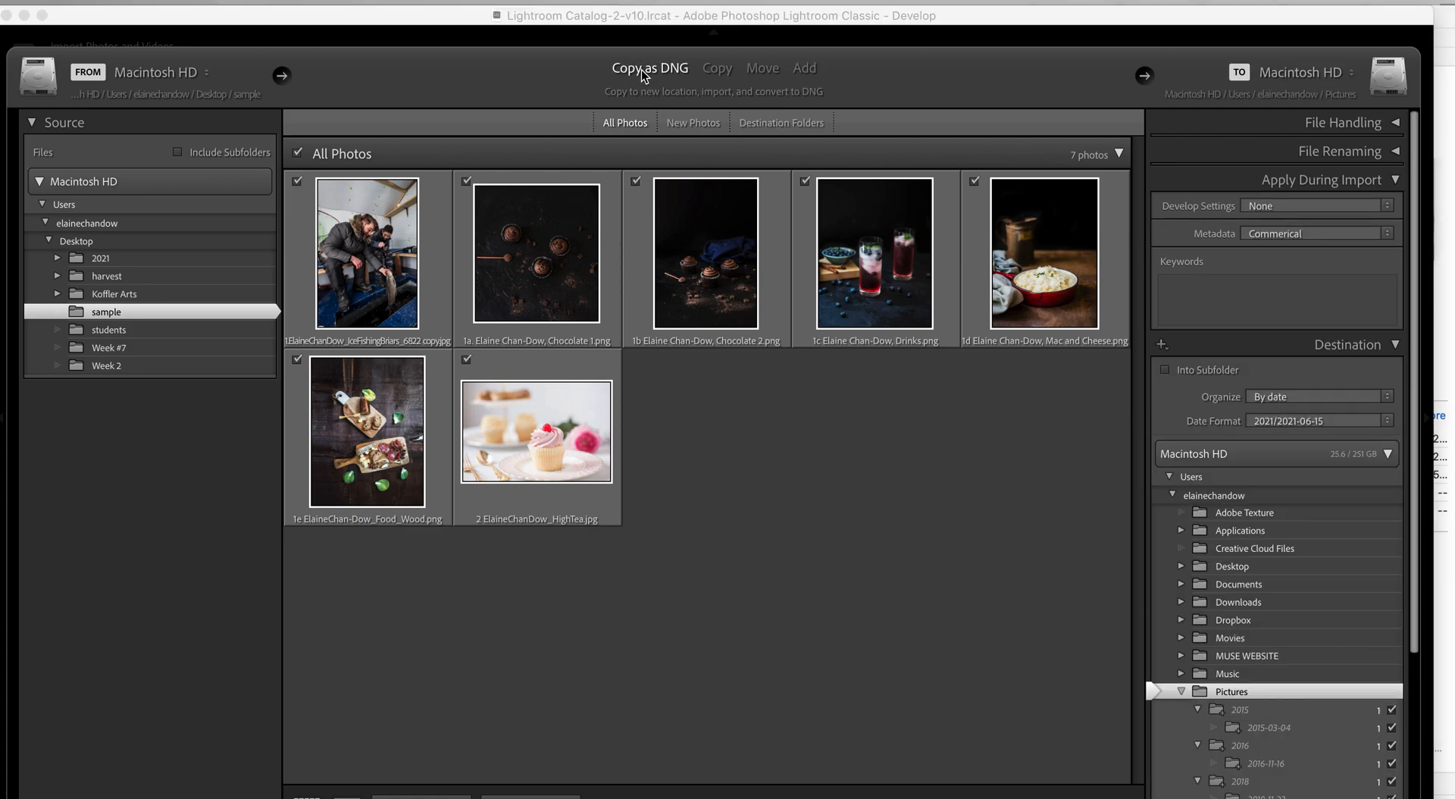
pyautogui.click(804, 69)
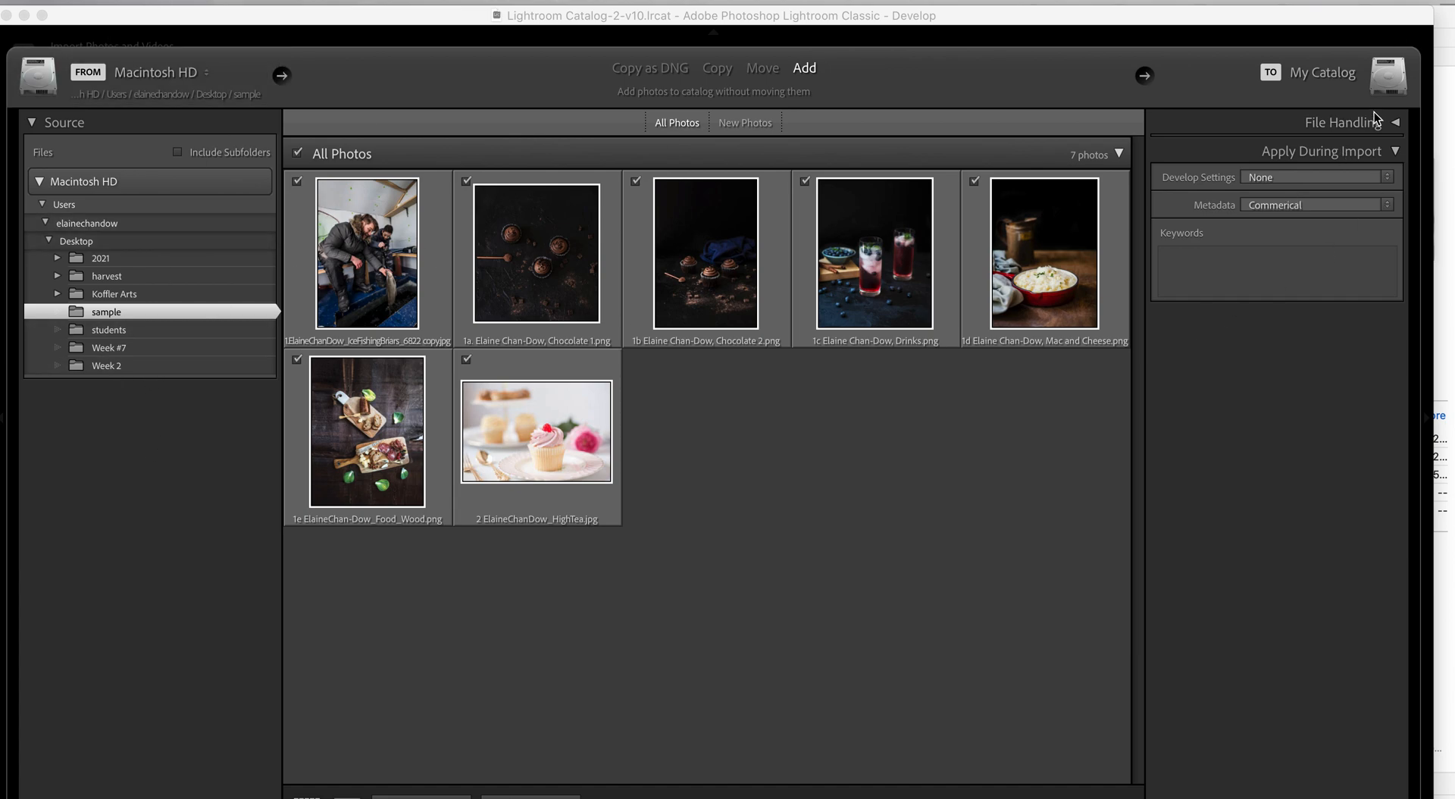
# Set the import to add the photos to a new collection named Portfolio.
pyautogui.click(1395, 123)
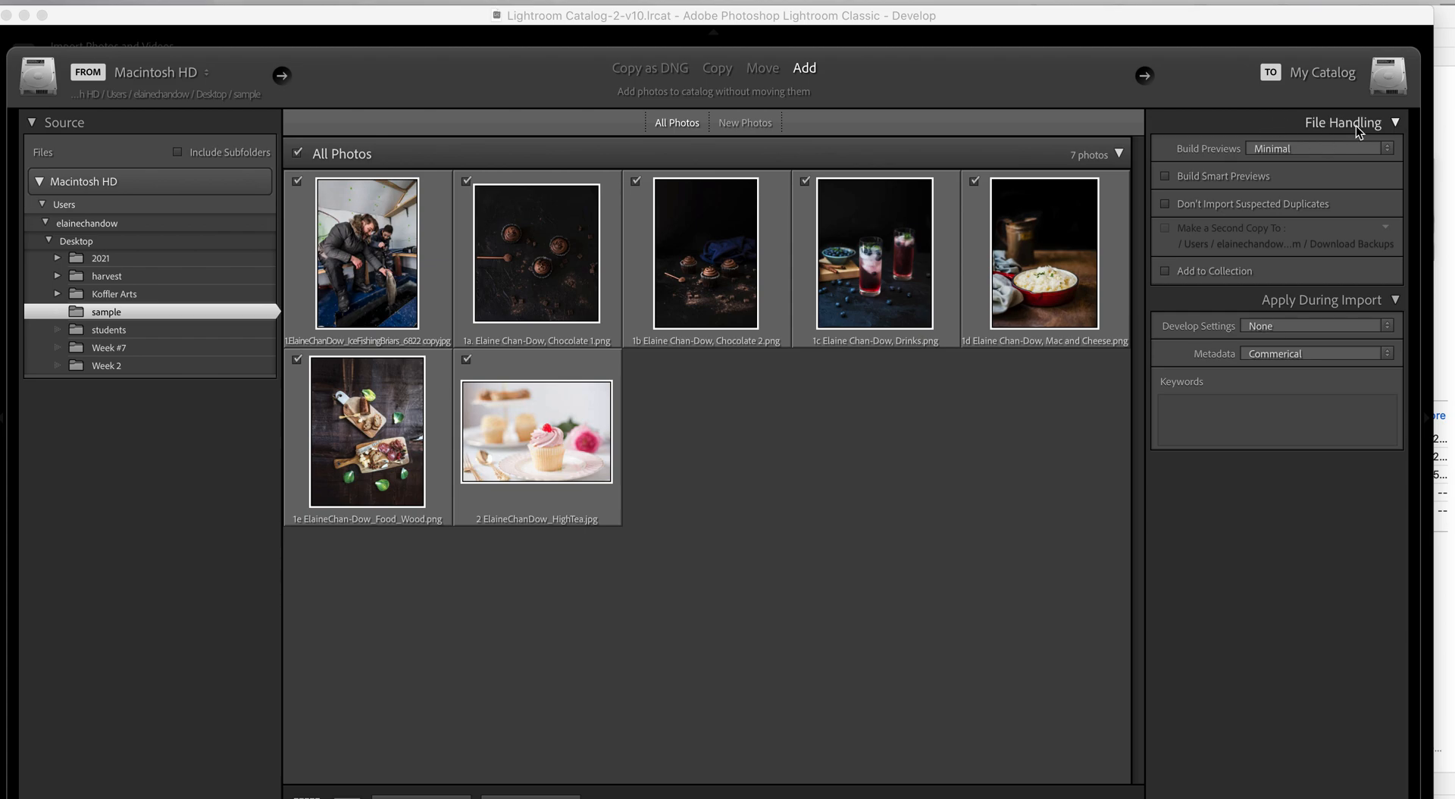
pyautogui.click(1210, 270)
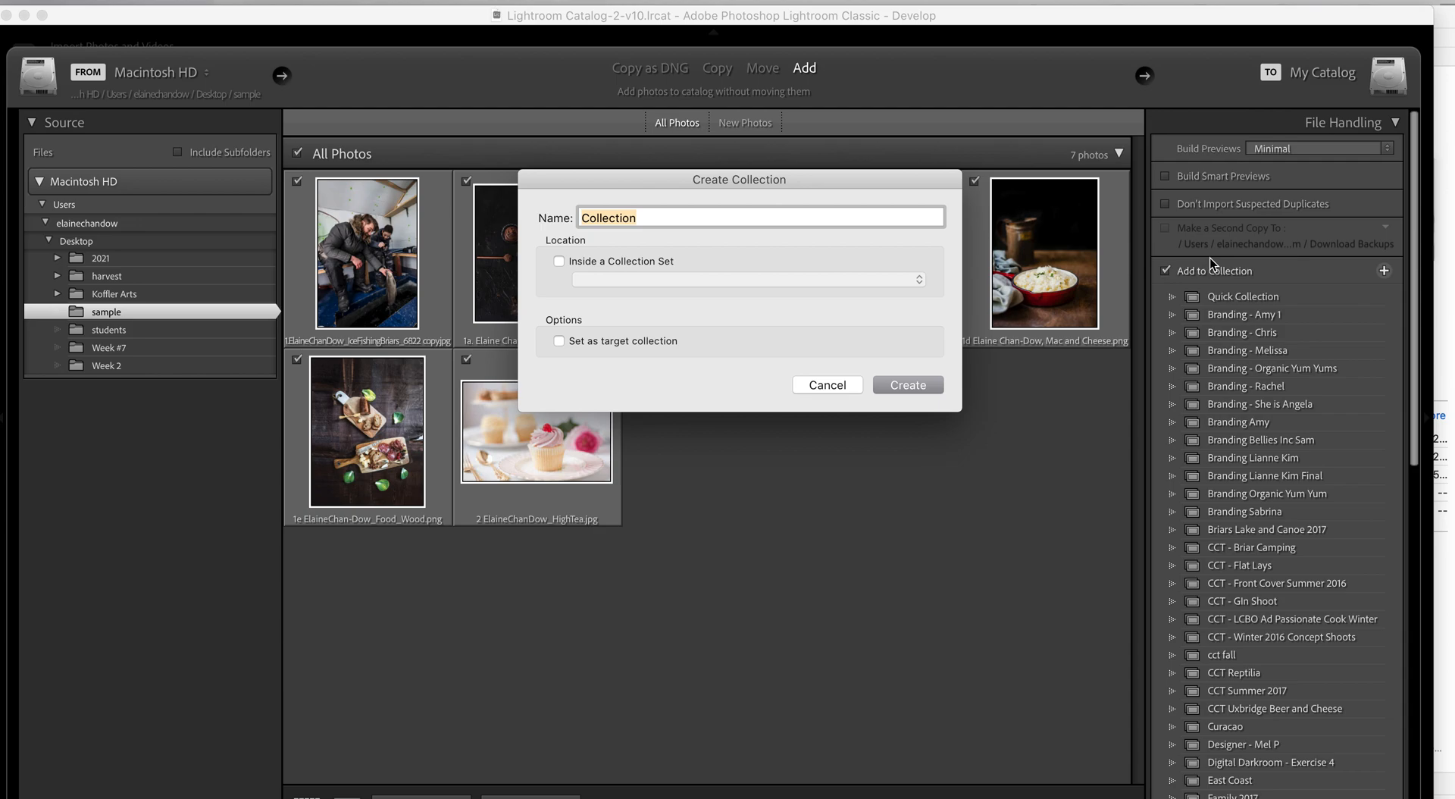
pyautogui.write('T')
pyautogui.press('BackSpace')
pyautogui.write('Portfolio')
pyautogui.click(933, 387)
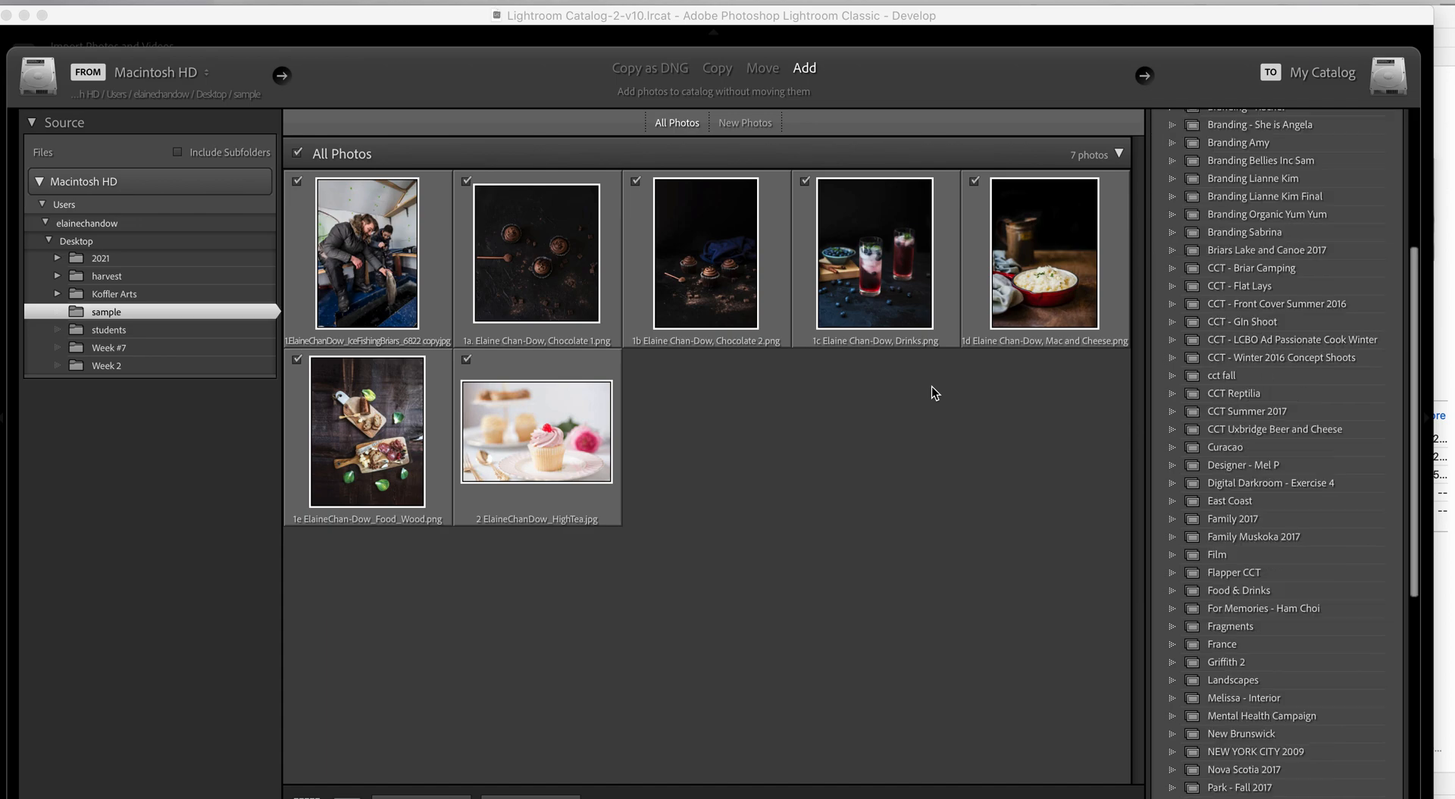
pyautogui.moveTo(1416, 314); pyautogui.dragTo(1417, 105)
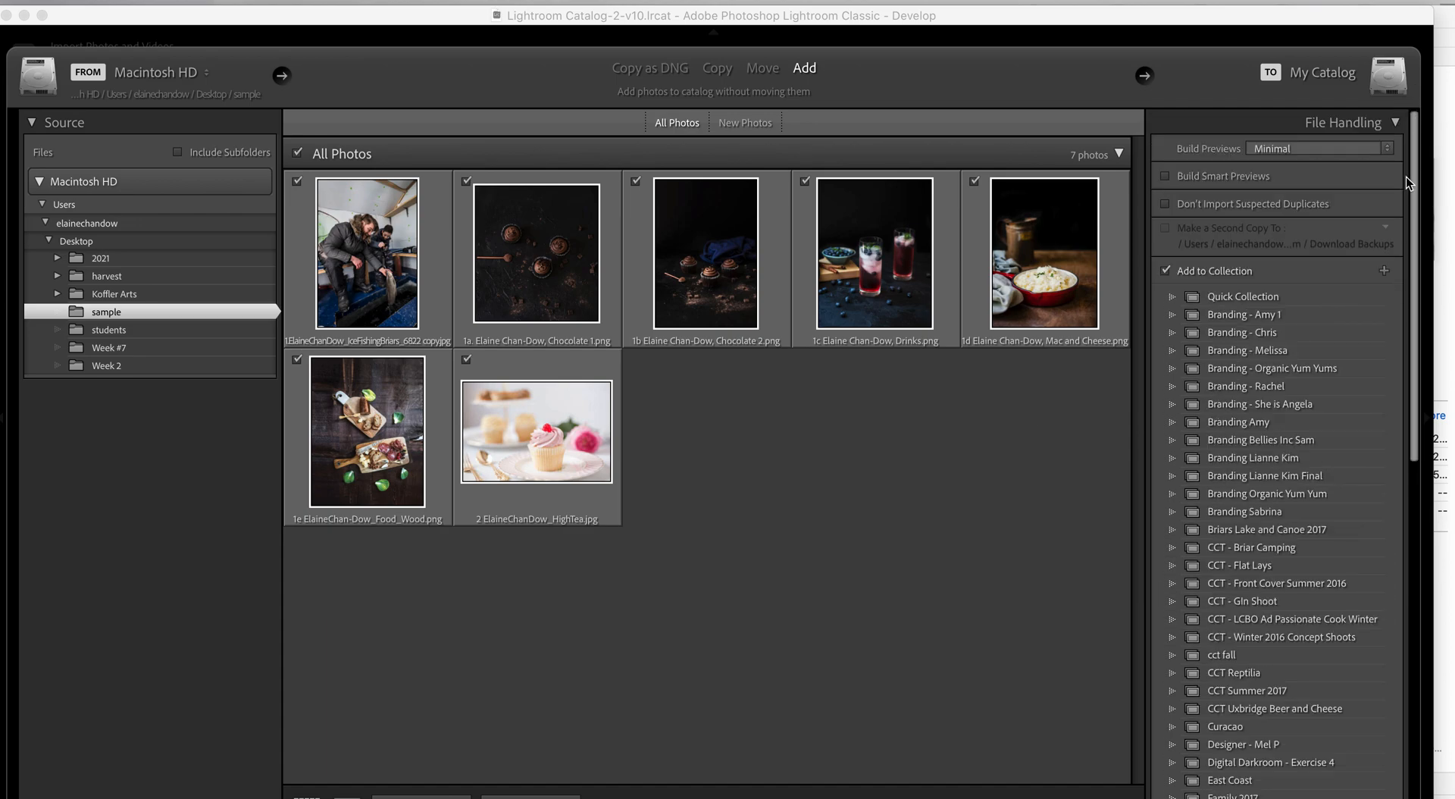
pyautogui.click(1391, 119)
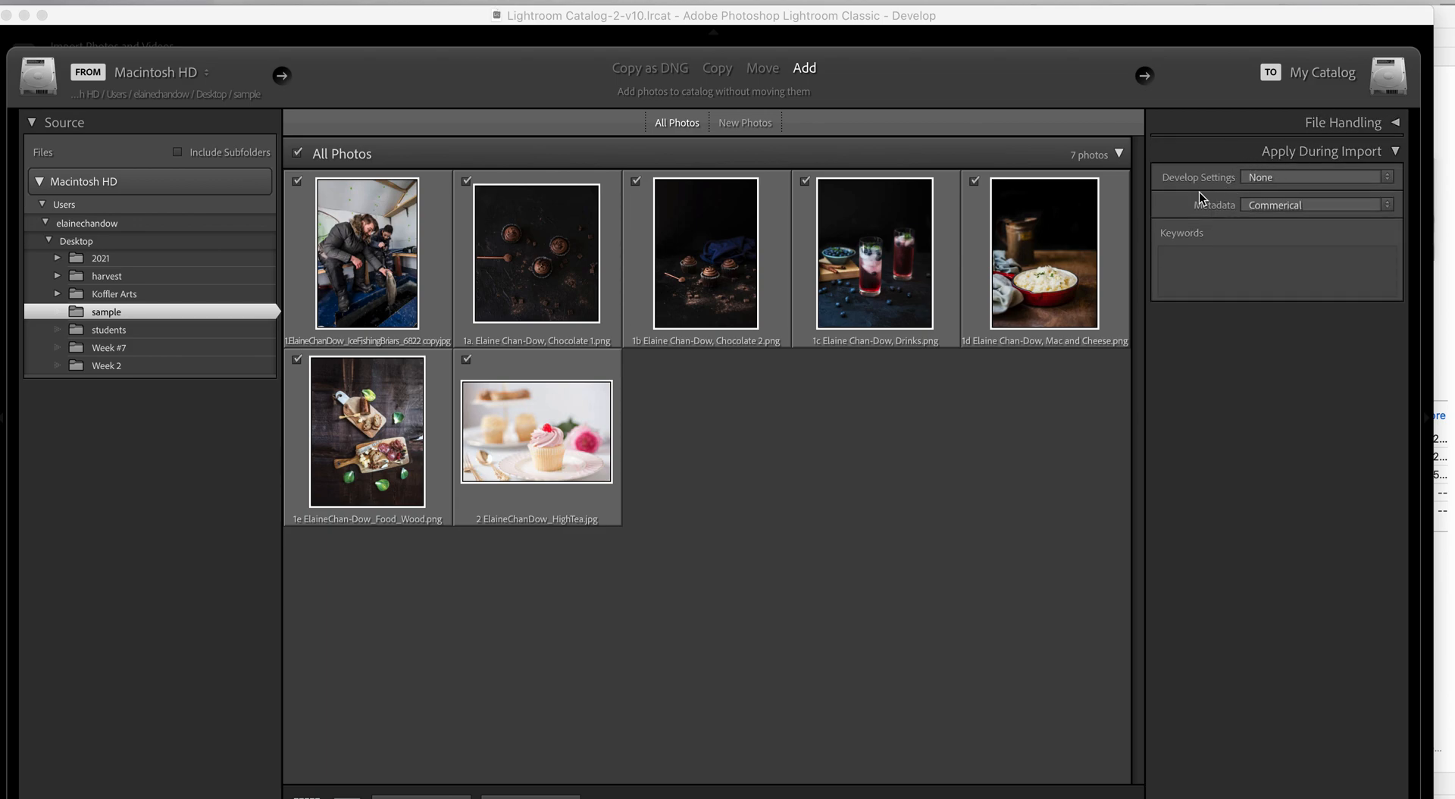
# Keep the import's Develop Settings at None and start a new metadata preset named Class Sample.
pyautogui.click(1263, 179)
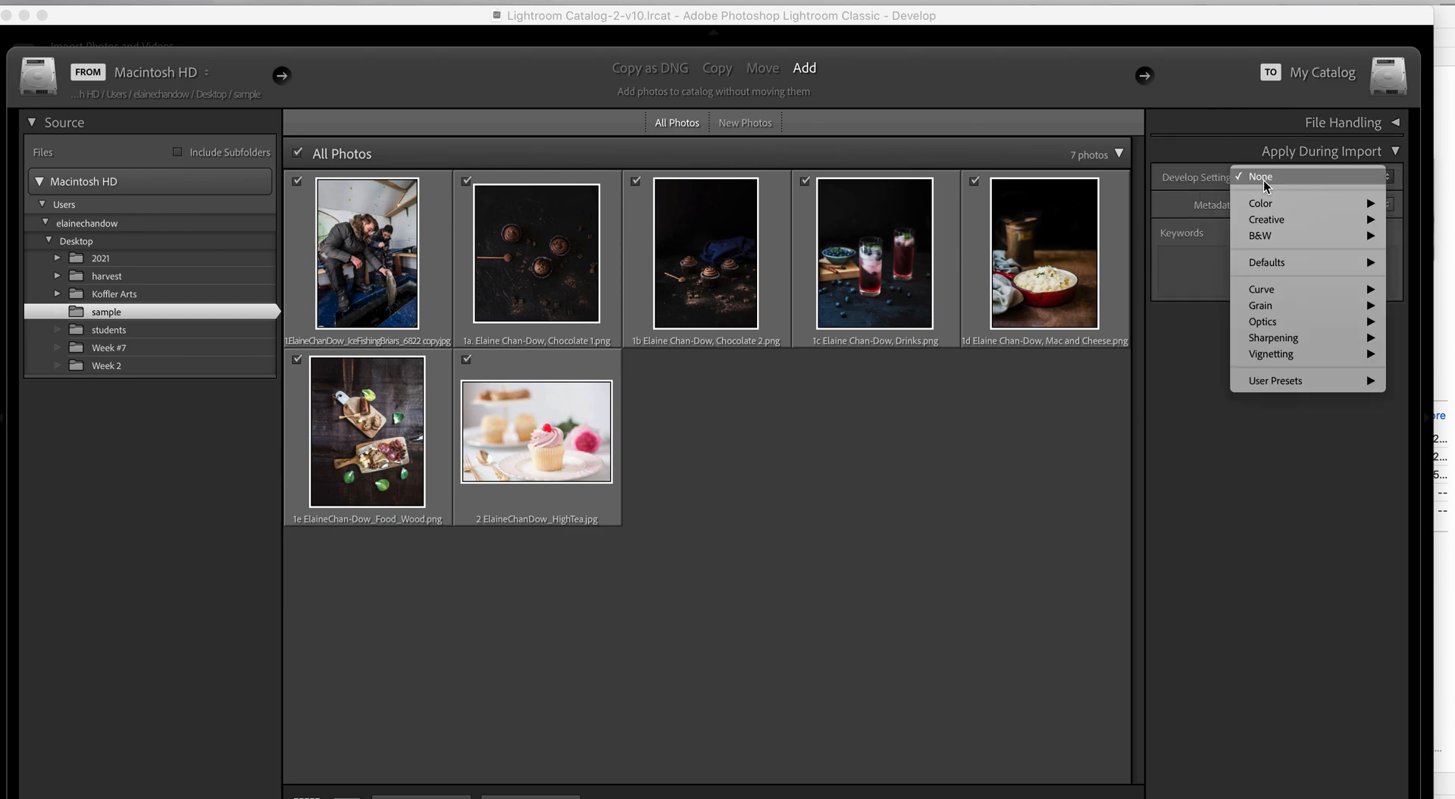
pyautogui.click(1180, 195)
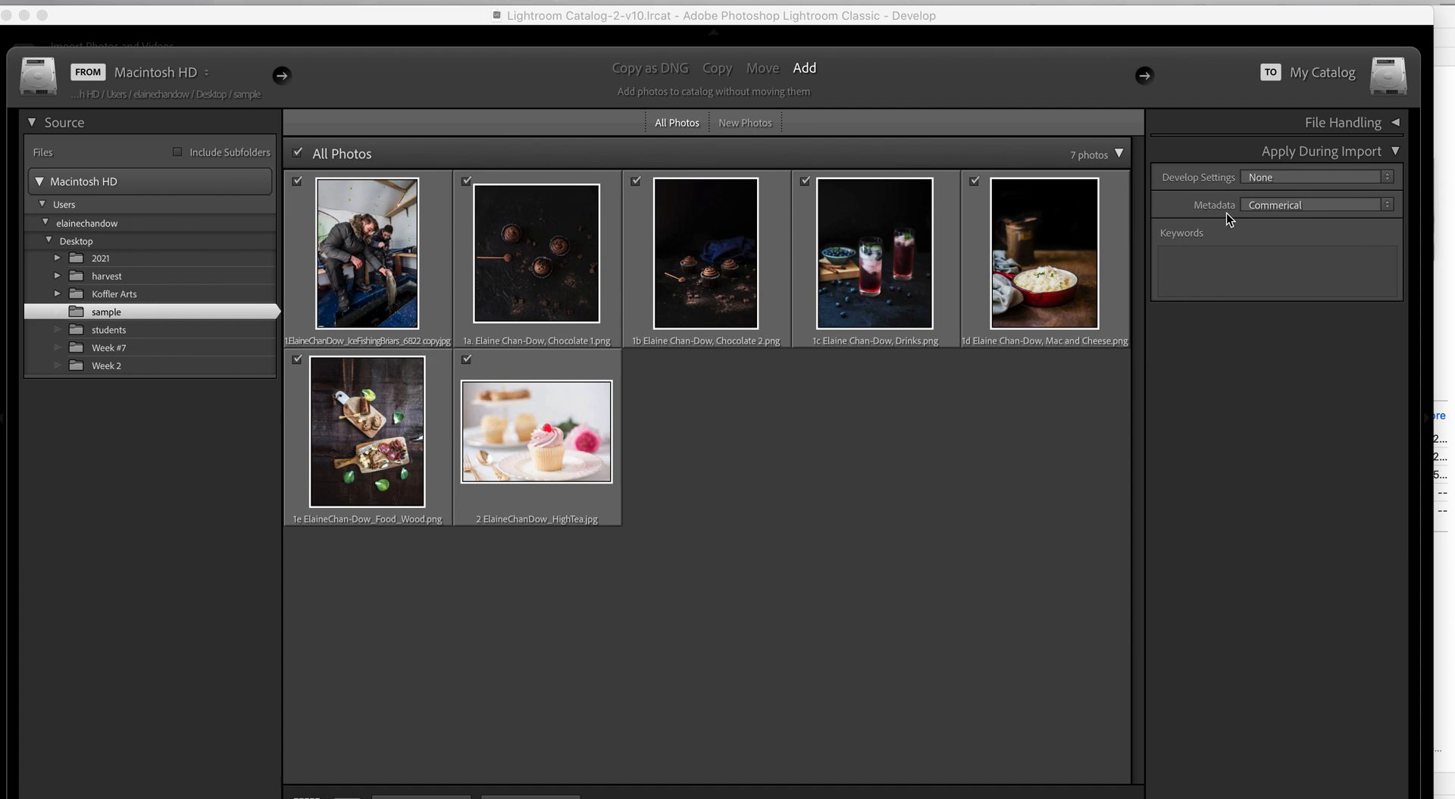
pyautogui.click(1286, 206)
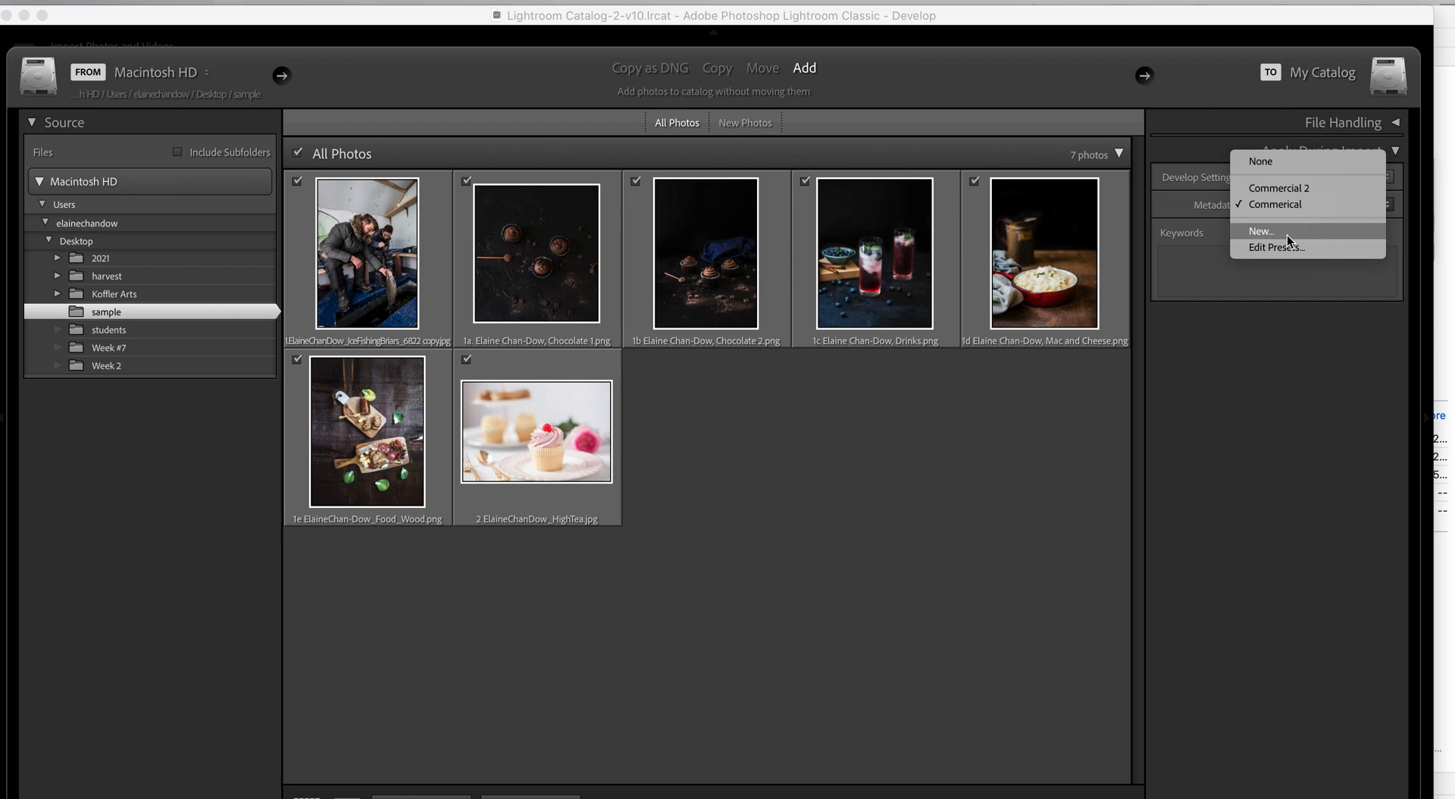
pyautogui.click(1286, 235)
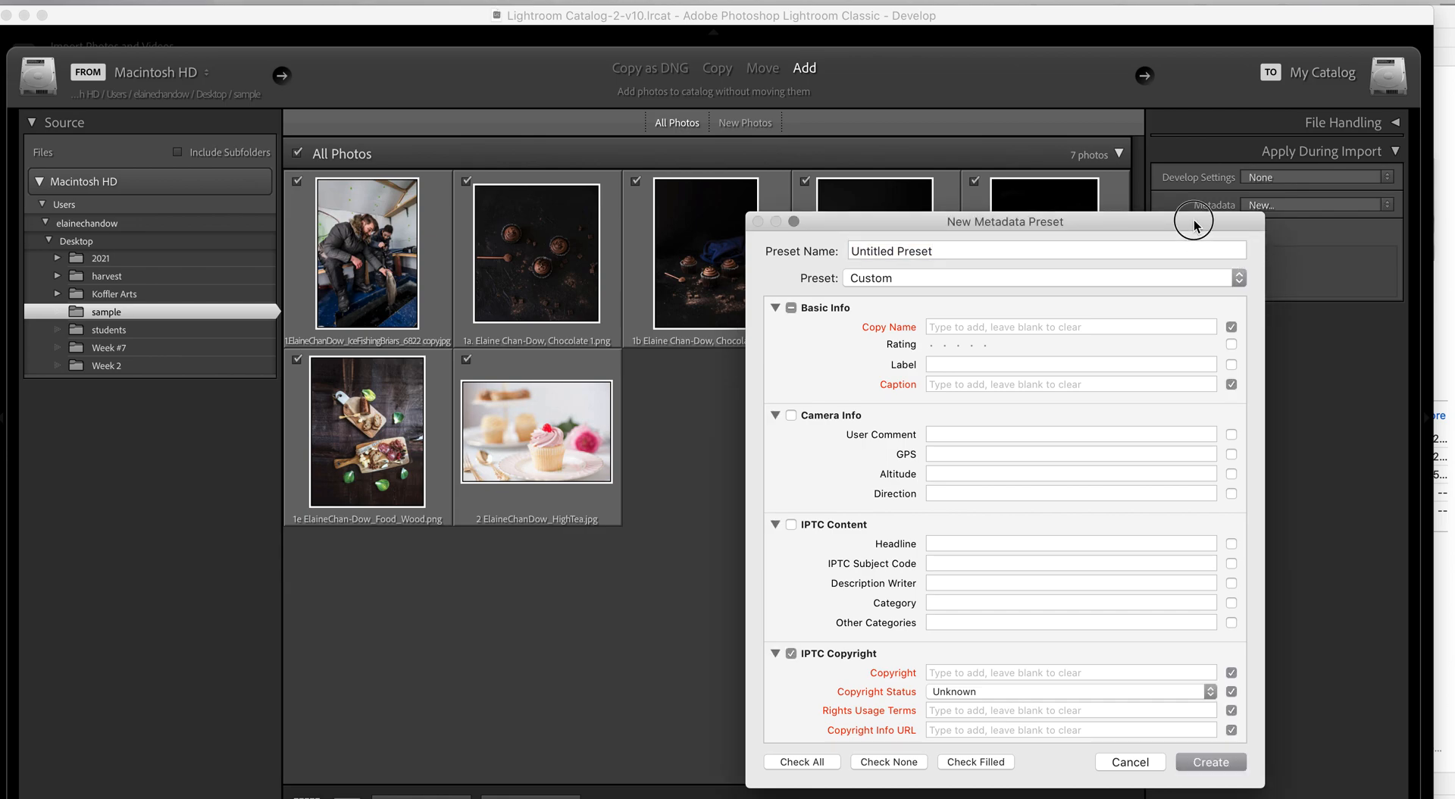
pyautogui.moveTo(1190, 221); pyautogui.dragTo(1241, 126)
pyautogui.click(1050, 155)
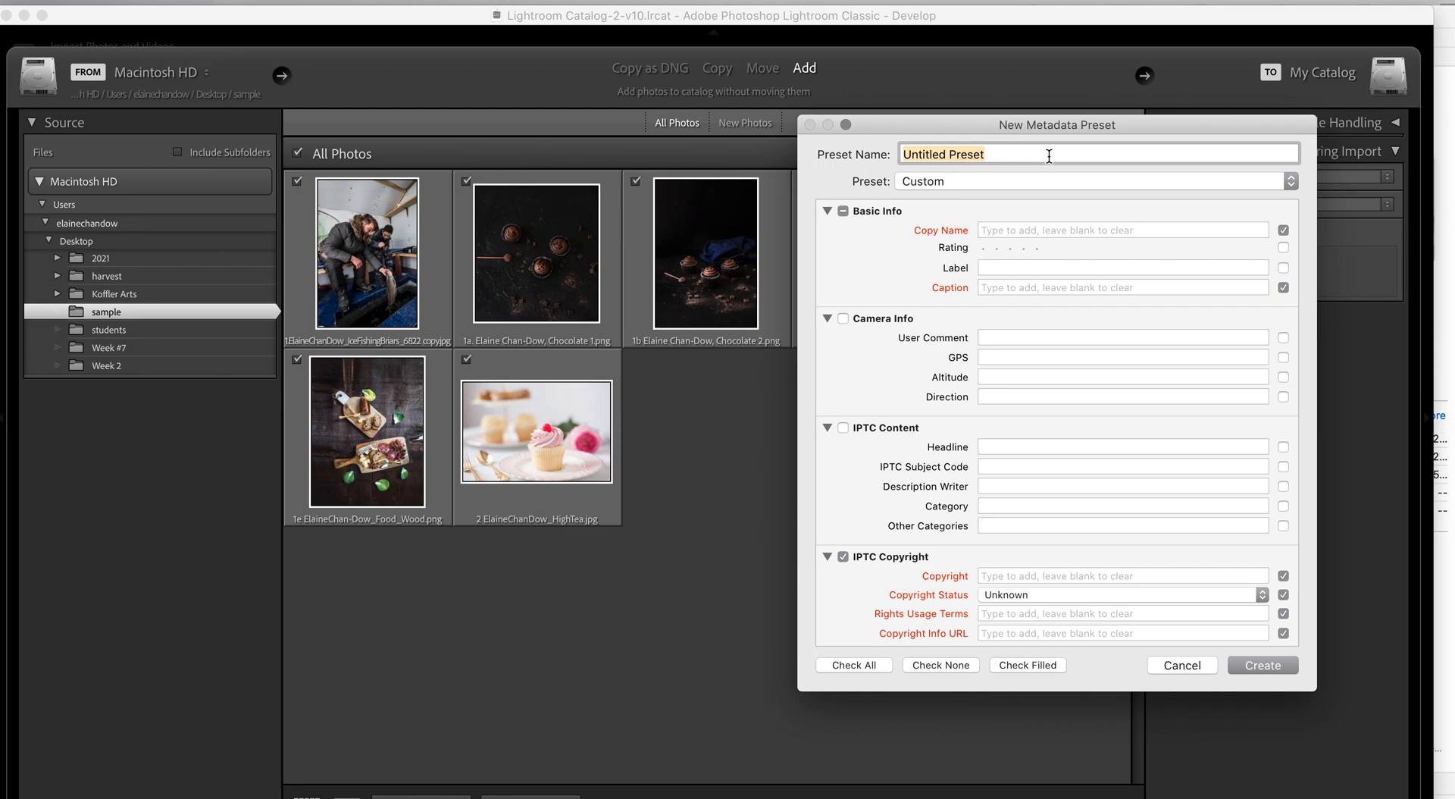
pyautogui.write('Class Sample')
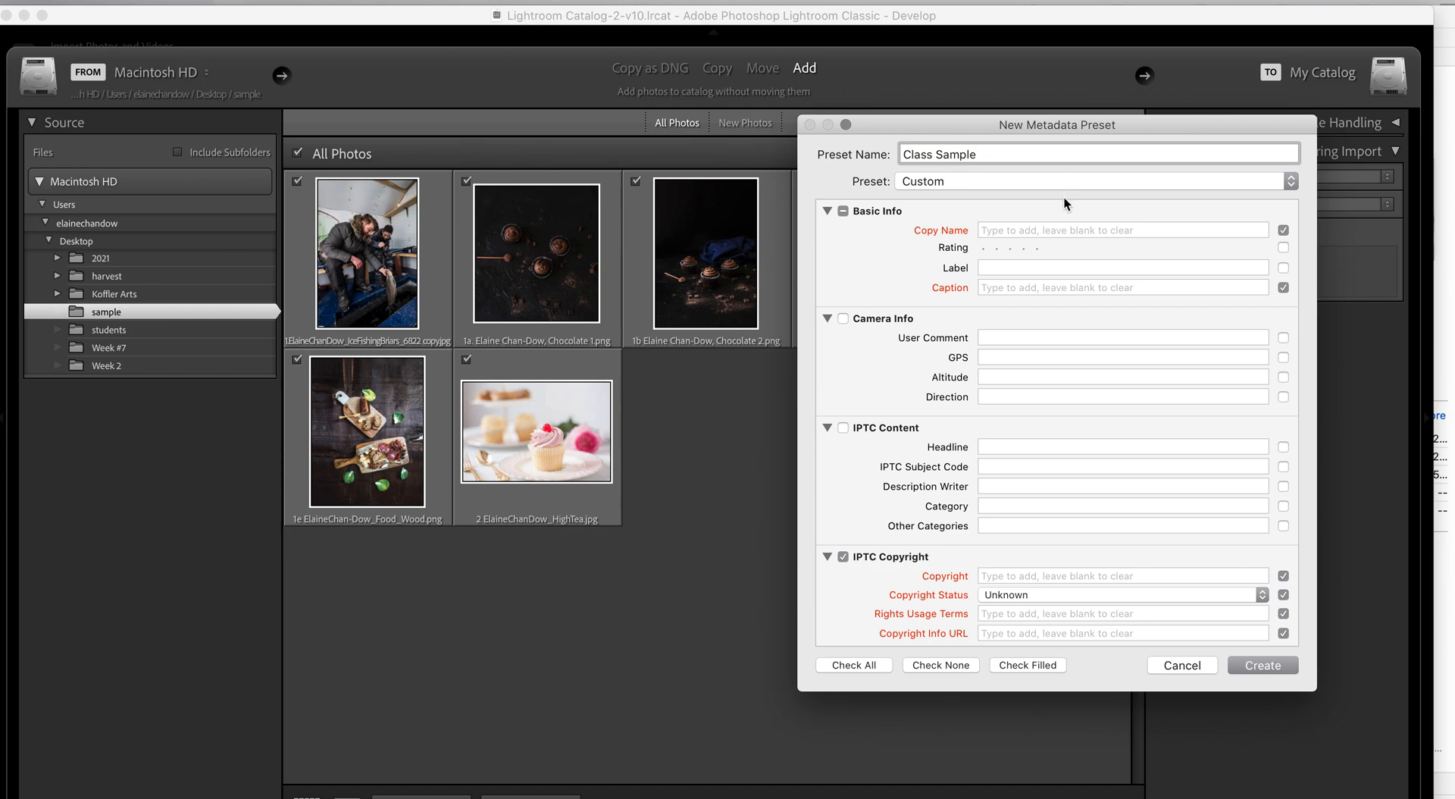
# Enter the photographer's full name as the preset's Copy Name under Basic Info.
pyautogui.click(1000, 229)
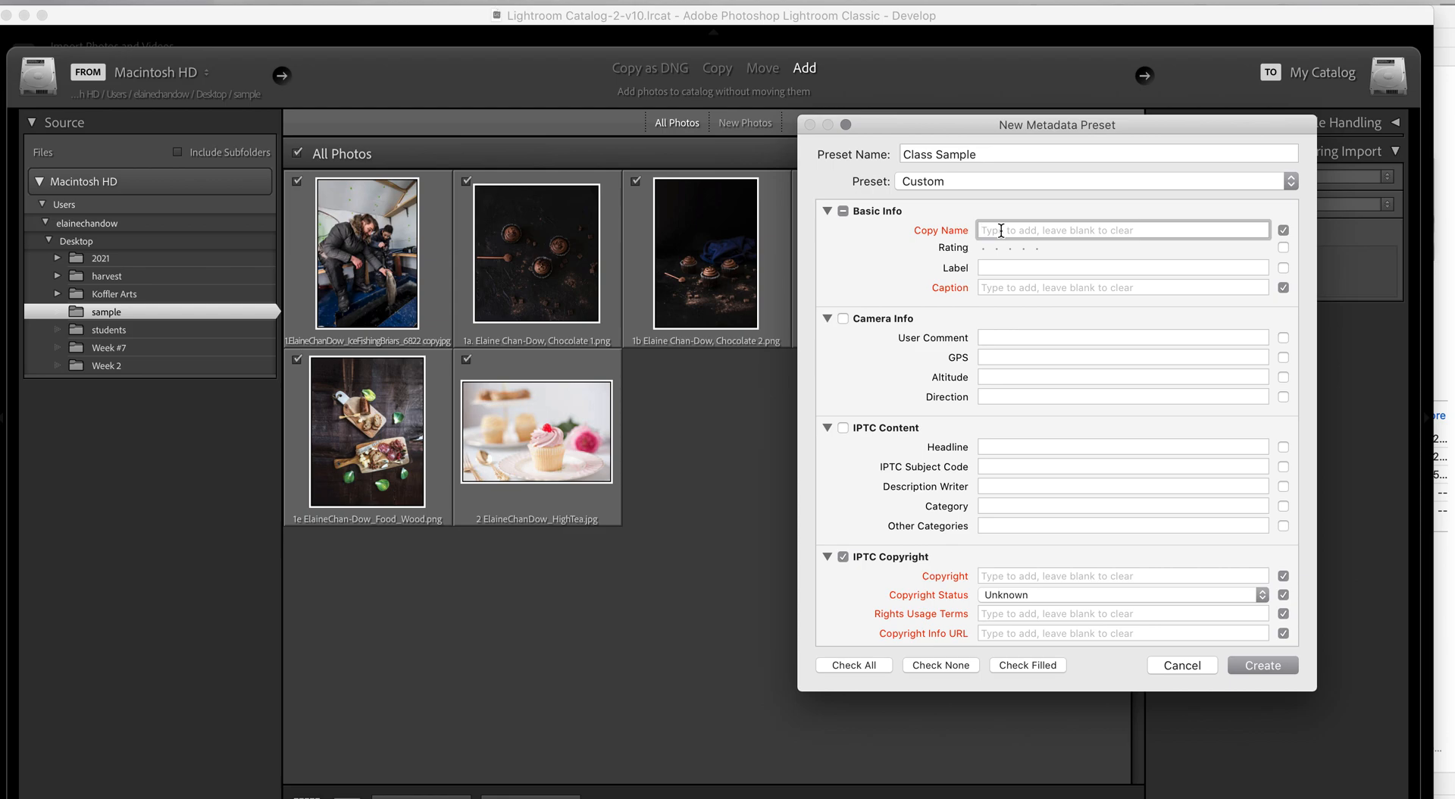
pyautogui.write('Elaine Chan-Dow')
pyautogui.click(1176, 269)
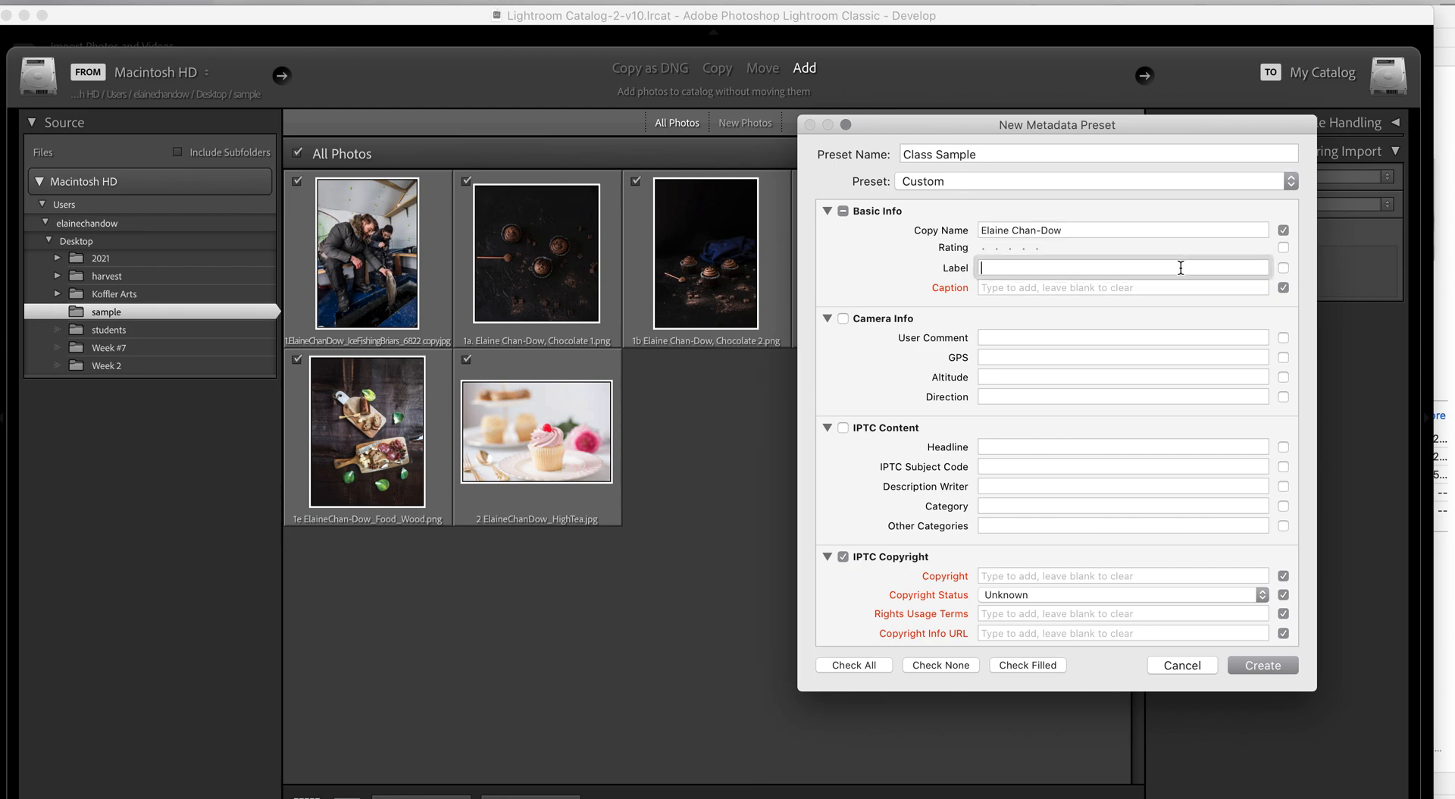
# Set the preset's Caption to "Lifestyle Photographs".
pyautogui.click(1176, 290)
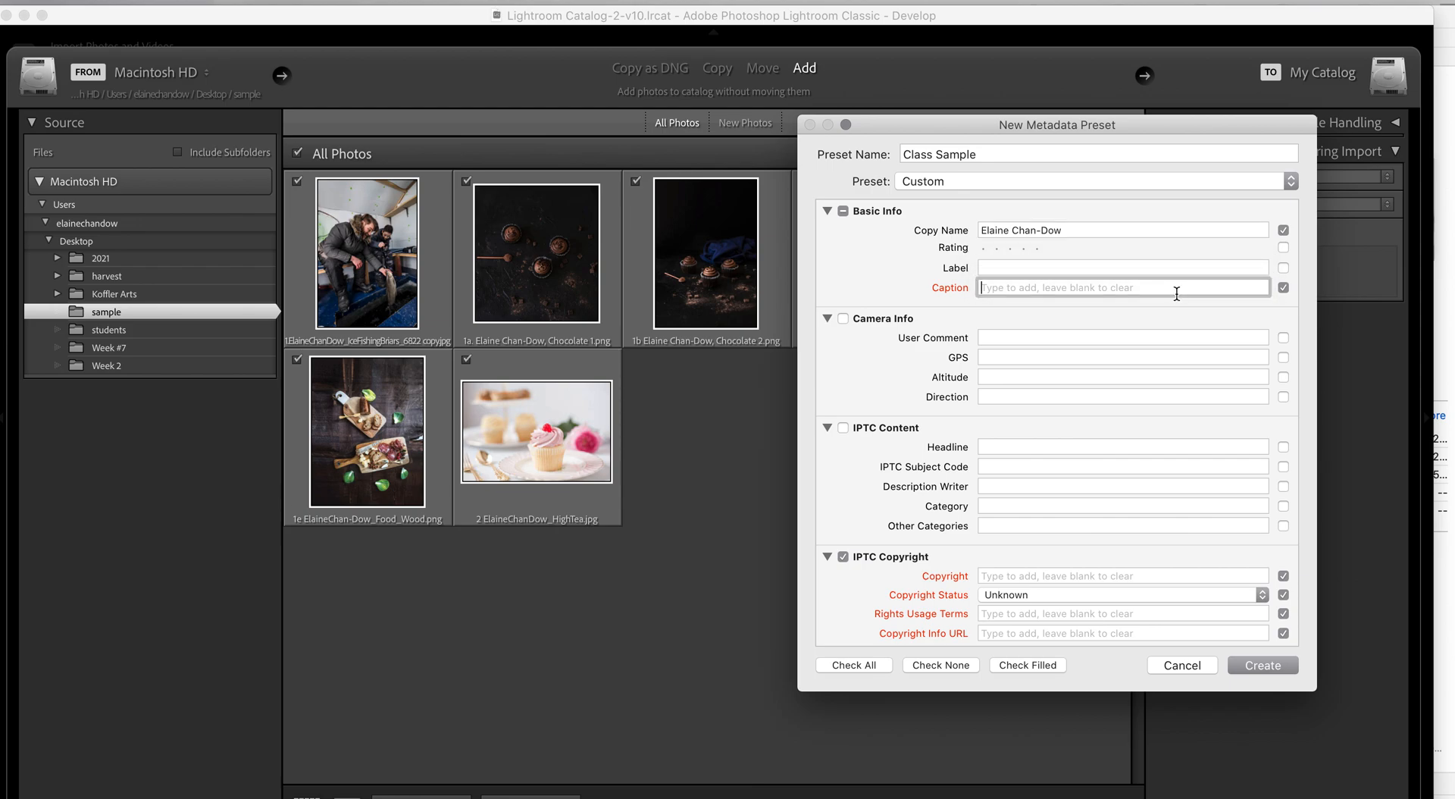
pyautogui.write('C')
pyautogui.press('BackSpace')
pyautogui.write('C')
pyautogui.press('BackSpace')
pyautogui.write('Lig')
pyautogui.press('BackSpace')
pyautogui.write('fe')
pyautogui.write('style ')
pyautogui.write('Im')
pyautogui.press('BackSpace')
pyautogui.press('BackSpace')
pyautogui.write('Photographs,')
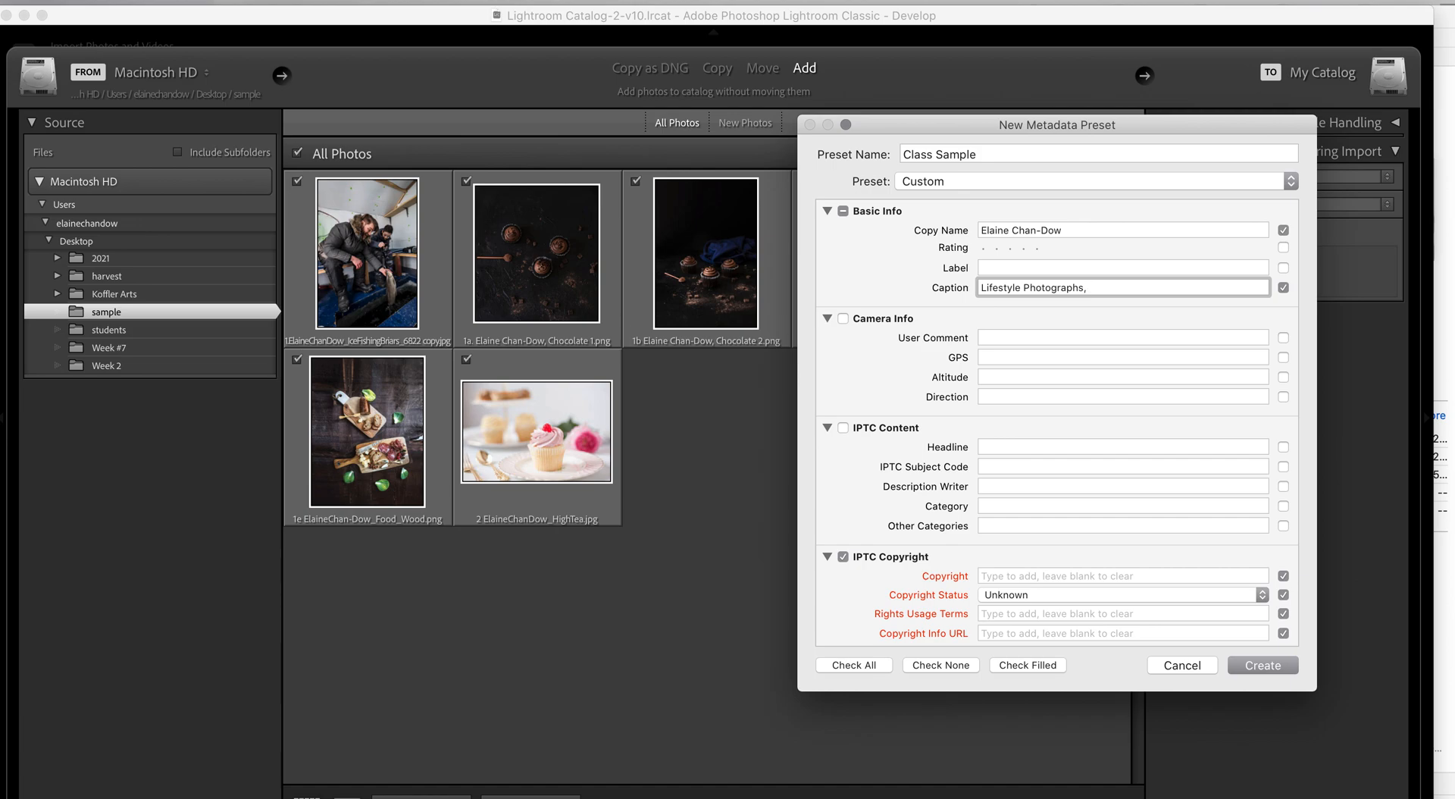
pyautogui.press('BackSpace')
pyautogui.press('BackSpace')
# Enter the photographer's full name as the IPTC Copyright and set the Copyright Status to Copyrighted.
pyautogui.scroll(-5, 901, 441)
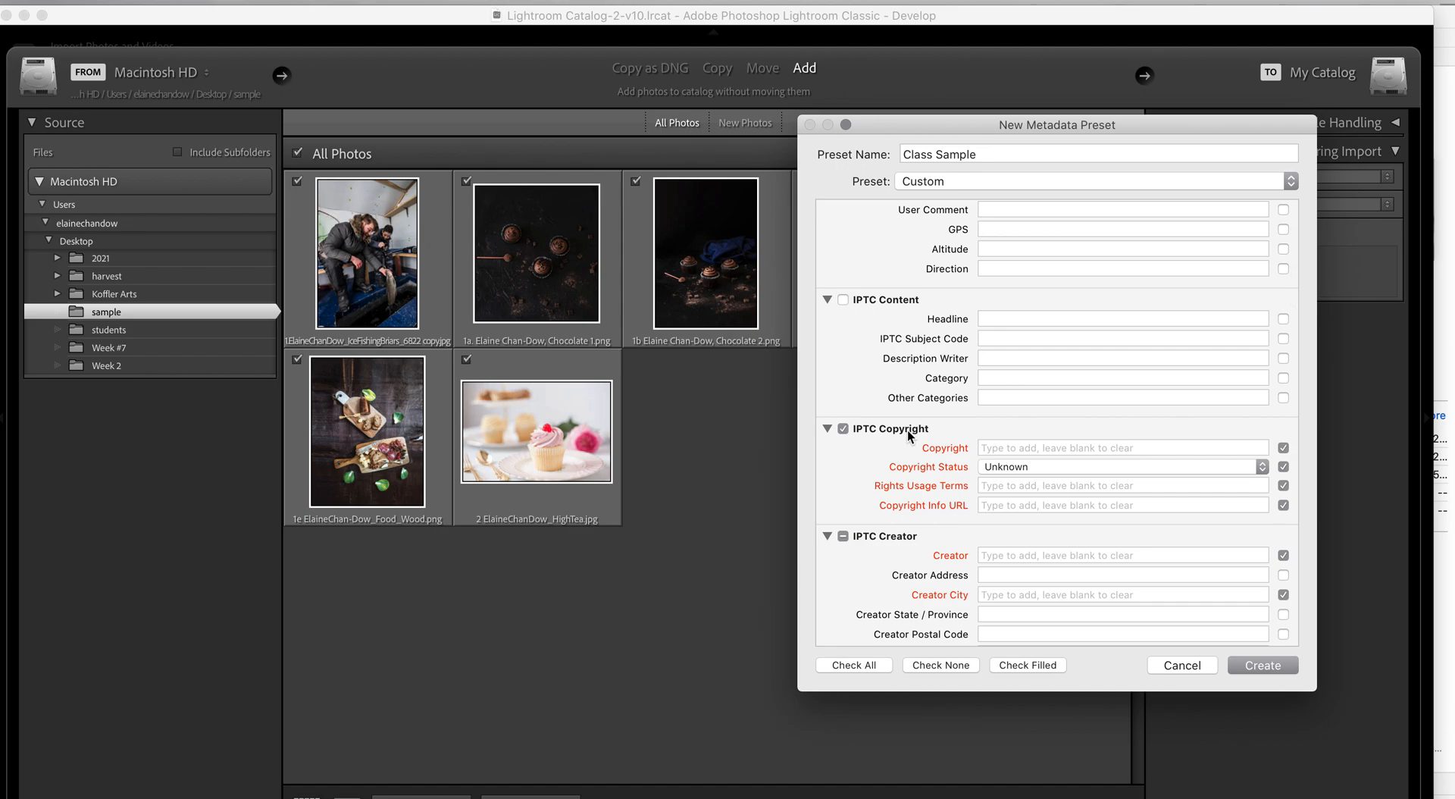
pyautogui.scroll(-1, 907, 430)
pyautogui.scroll(-1, 907, 430)
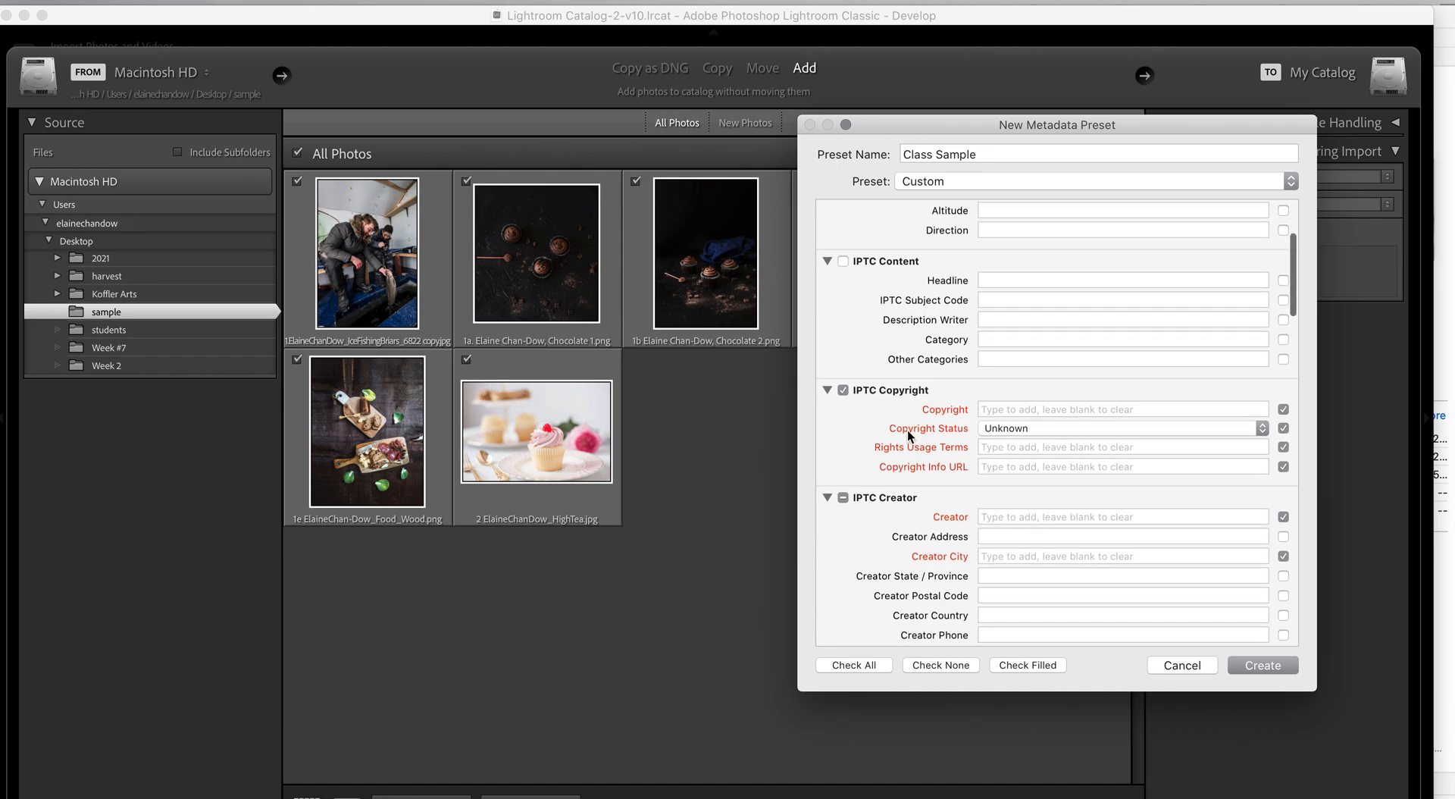
pyautogui.click(1032, 409)
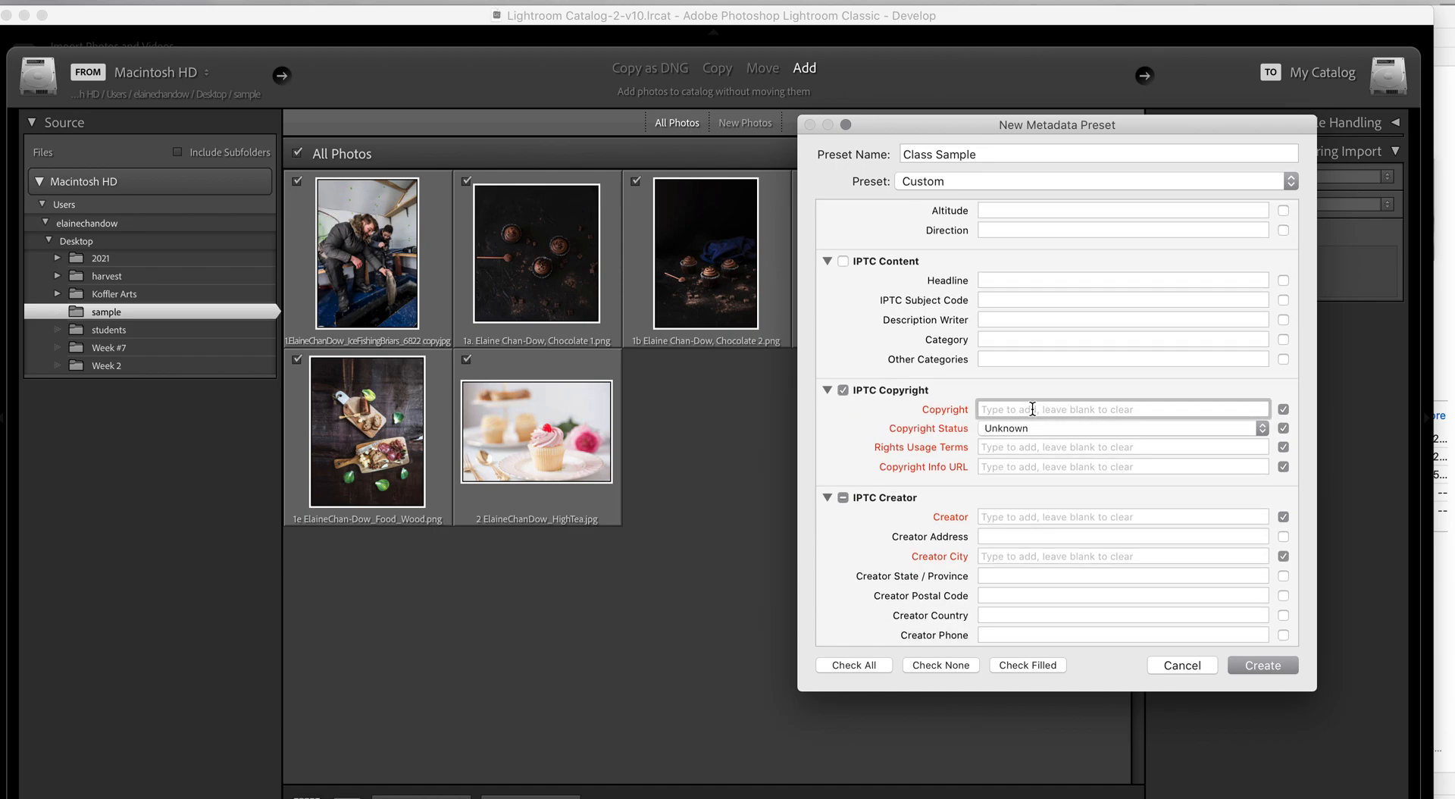
pyautogui.write('Elaine Chan-Dow')
pyautogui.click(1035, 429)
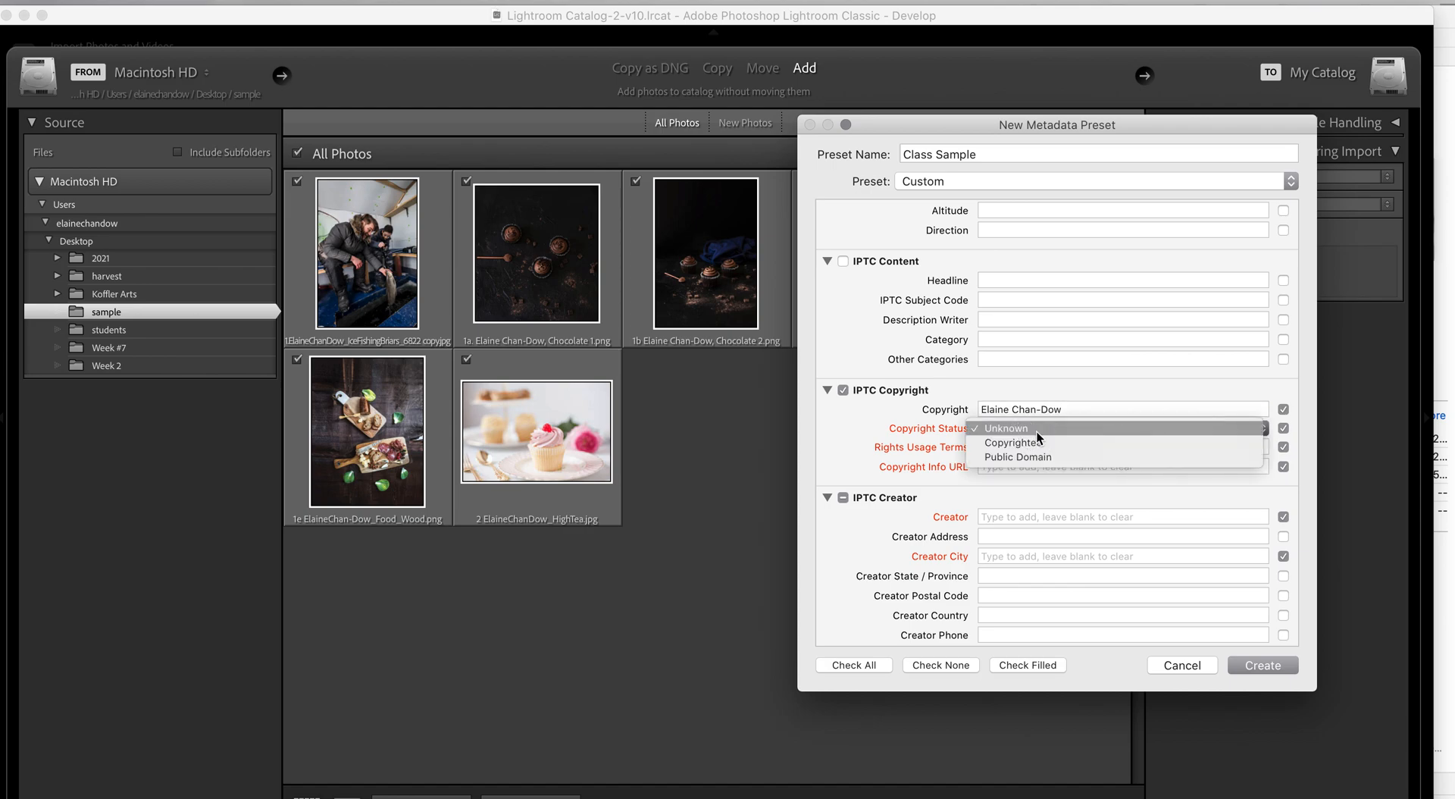
pyautogui.click(1040, 444)
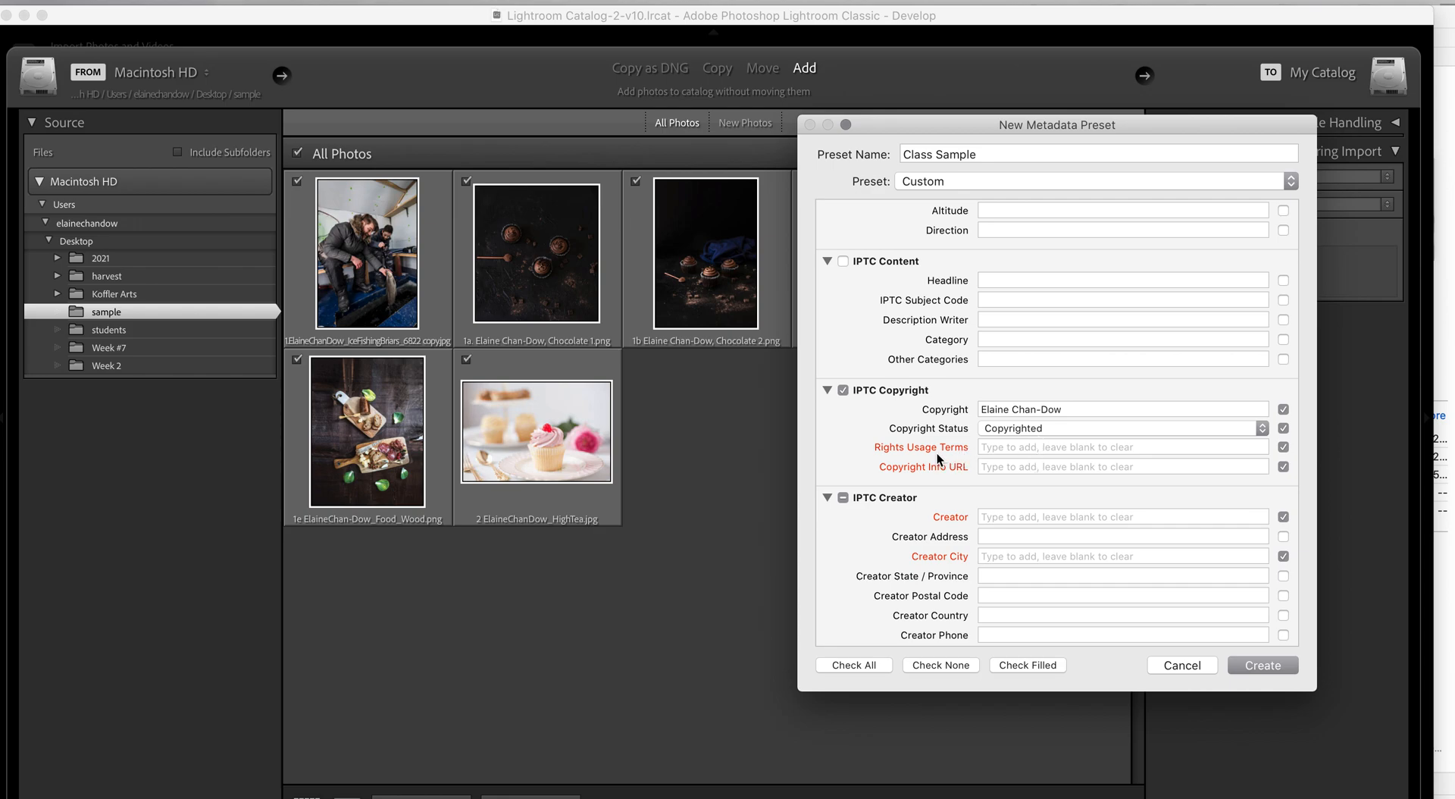
# Set the preset's IPTC Rights Usage Terms to "Contact for Terms of Usage".
pyautogui.click(986, 446)
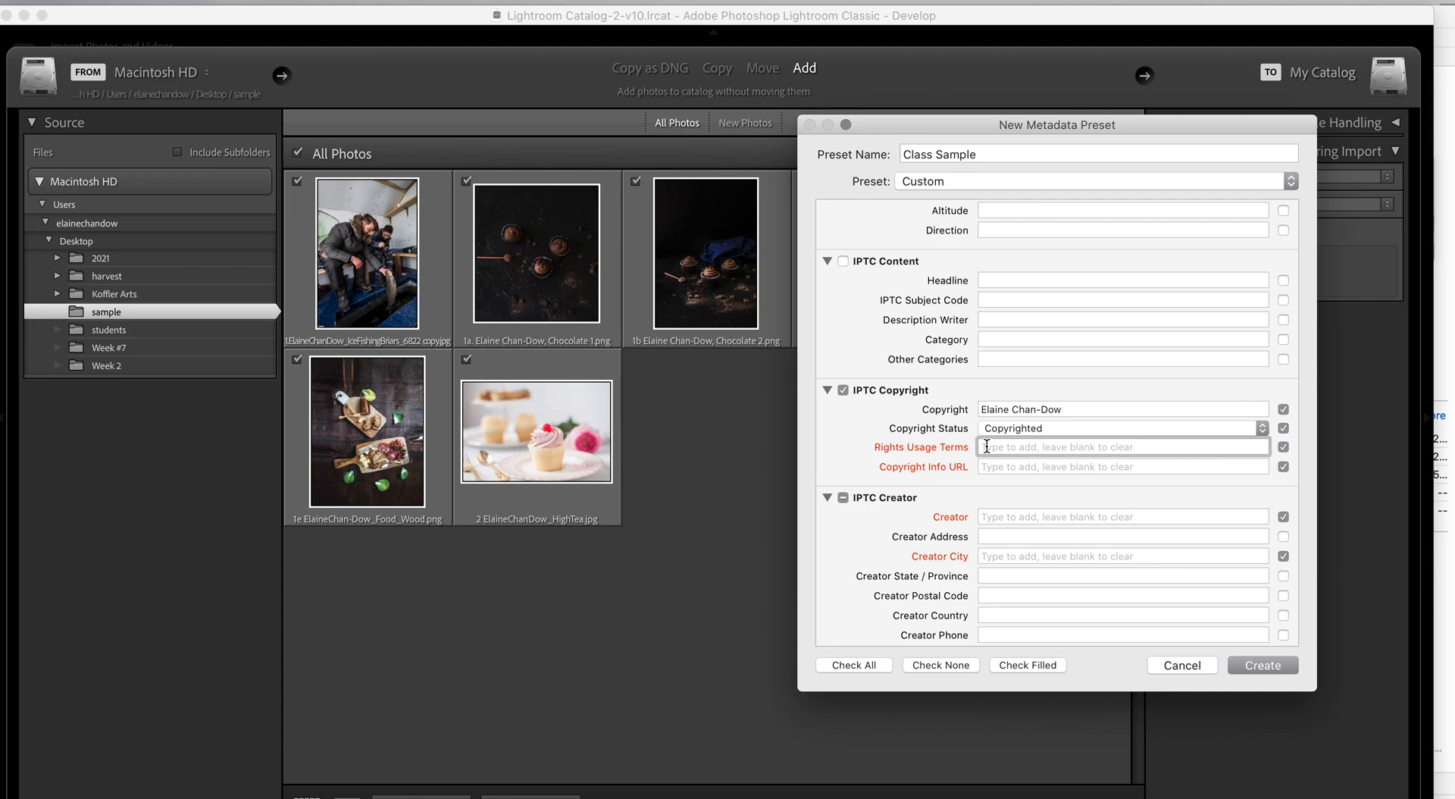
pyautogui.write('Contact ')
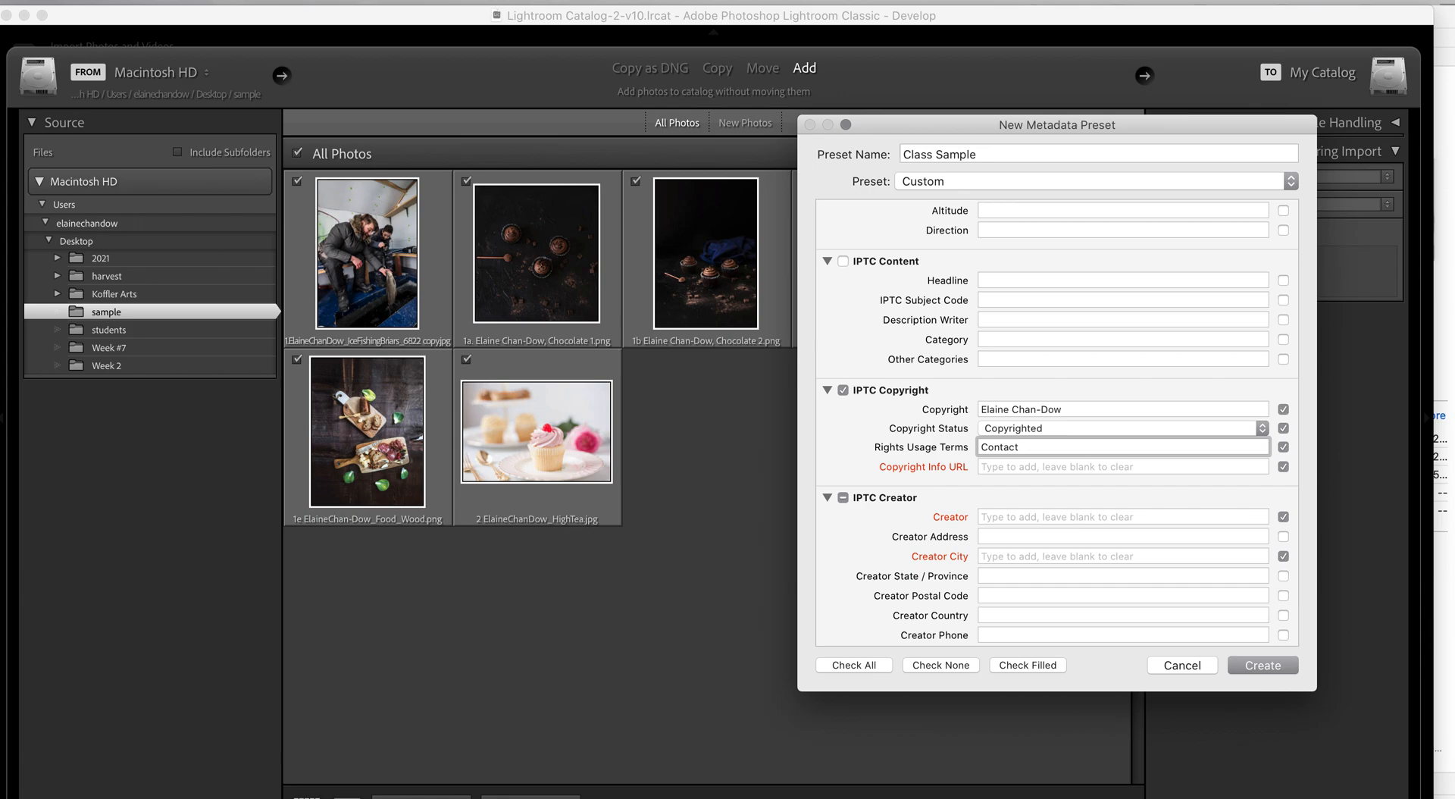
pyautogui.write('for Terms of Usage')
# Enter the photographer's website address as the preset's Copyright Info URL.
pyautogui.click(1001, 462)
pyautogui.write('www.e')
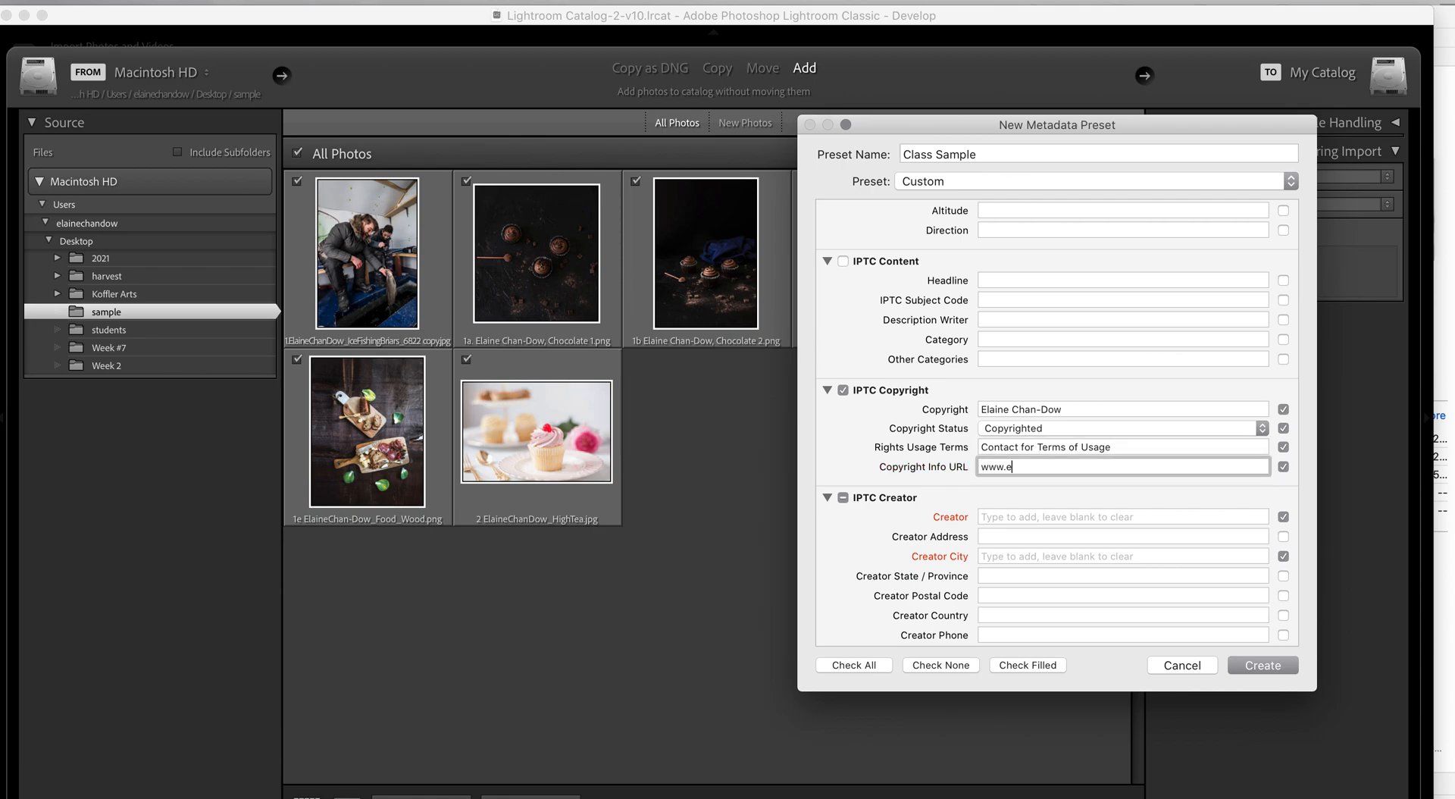
pyautogui.write('lainechandow.com')
pyautogui.doubleClick(1097, 465)
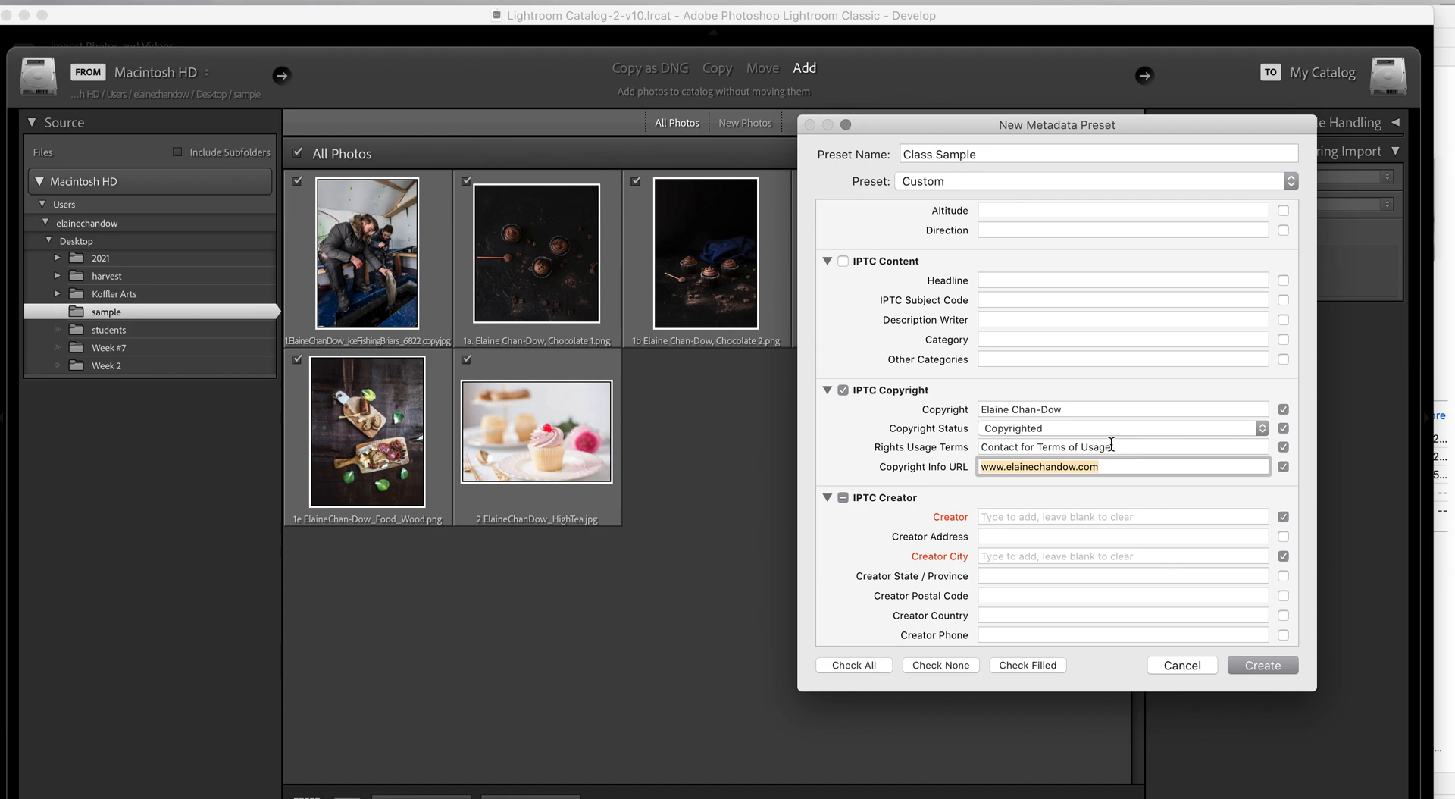
pyautogui.click(1111, 446)
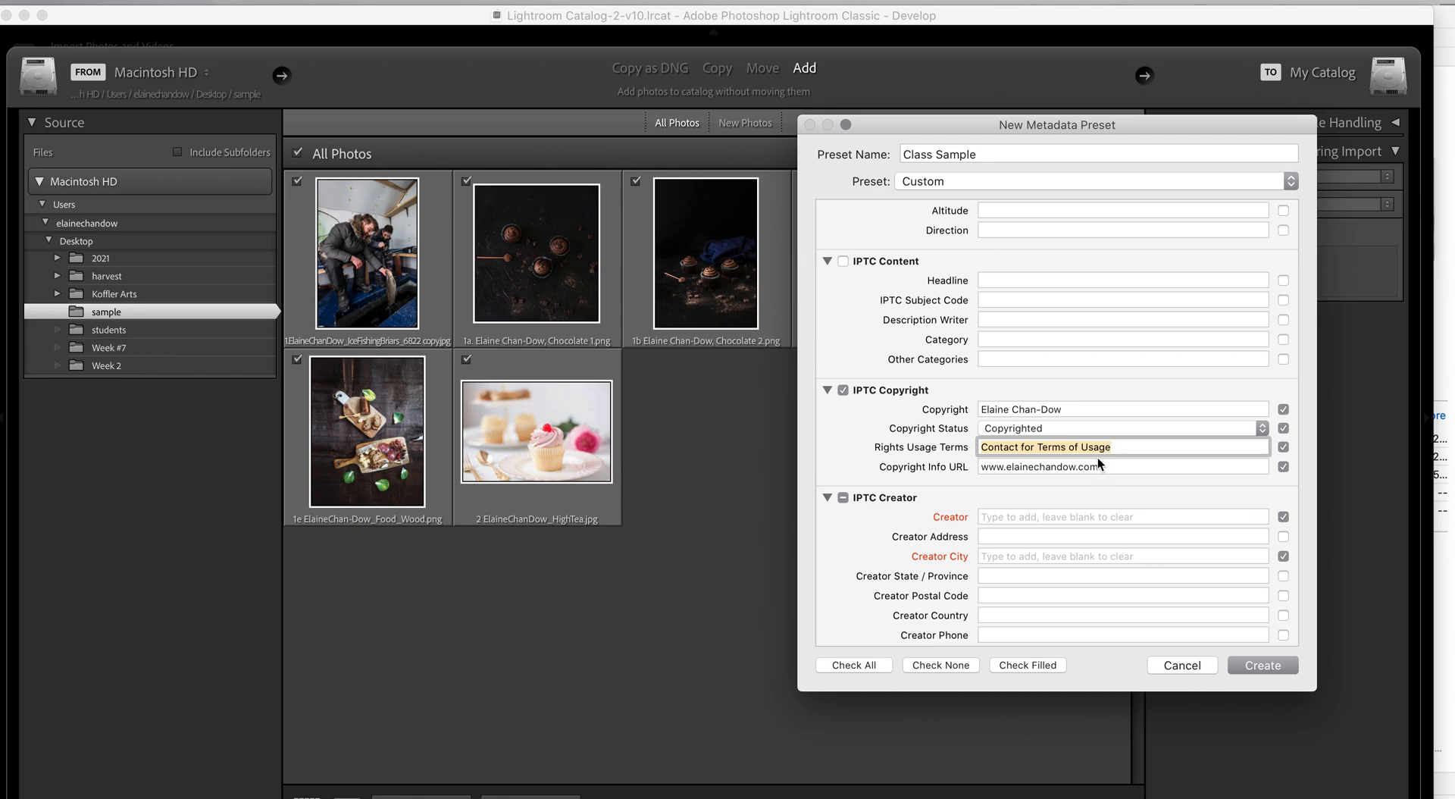
# Under IPTC Creator, enter the photographer's full name as Creator and set Creator City to Toronto.
pyautogui.scroll(-2, 942, 447)
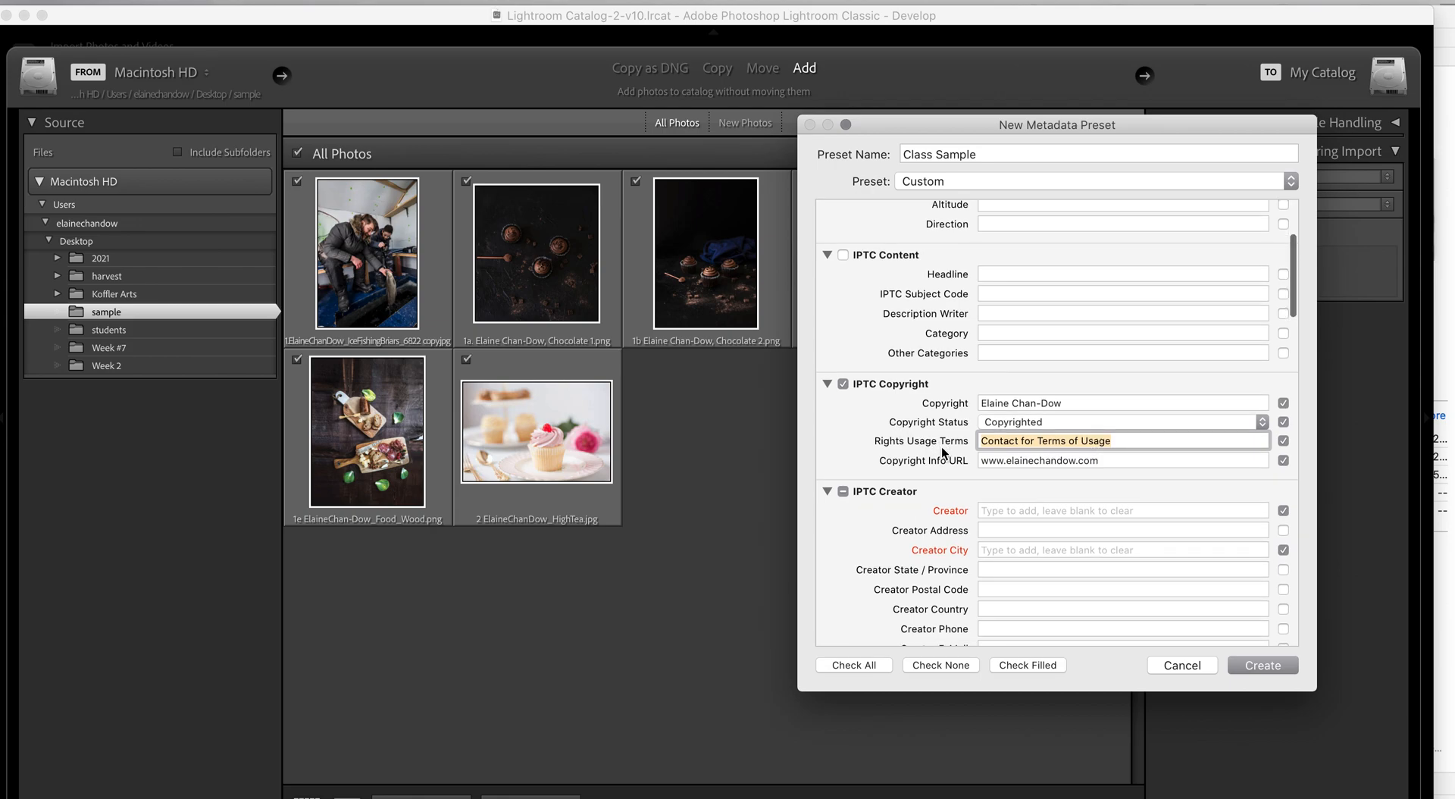
pyautogui.click(1018, 472)
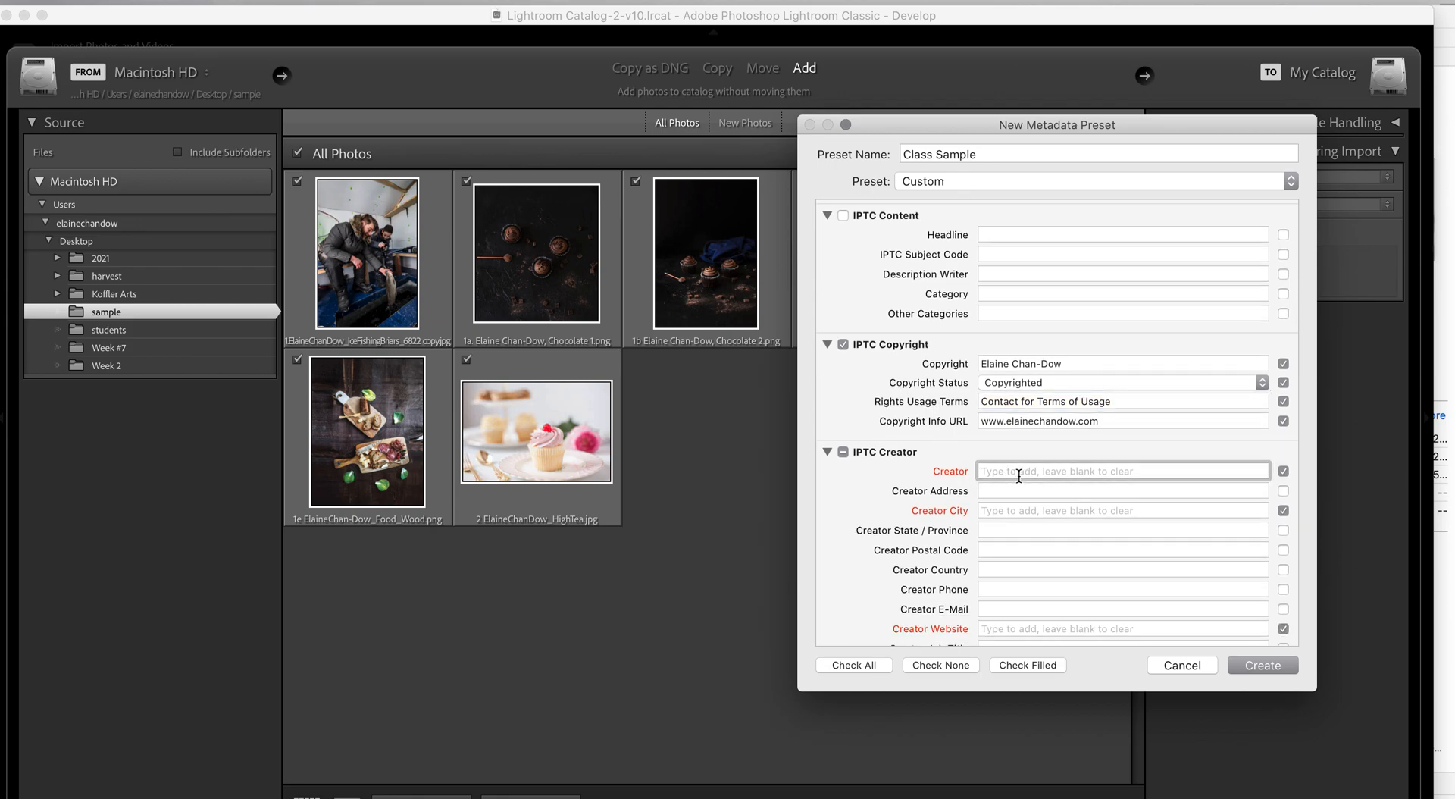
pyautogui.write('Elaine Chan-Dow')
pyautogui.press('Tab')
pyautogui.press('Tab')
pyautogui.write('Toront')
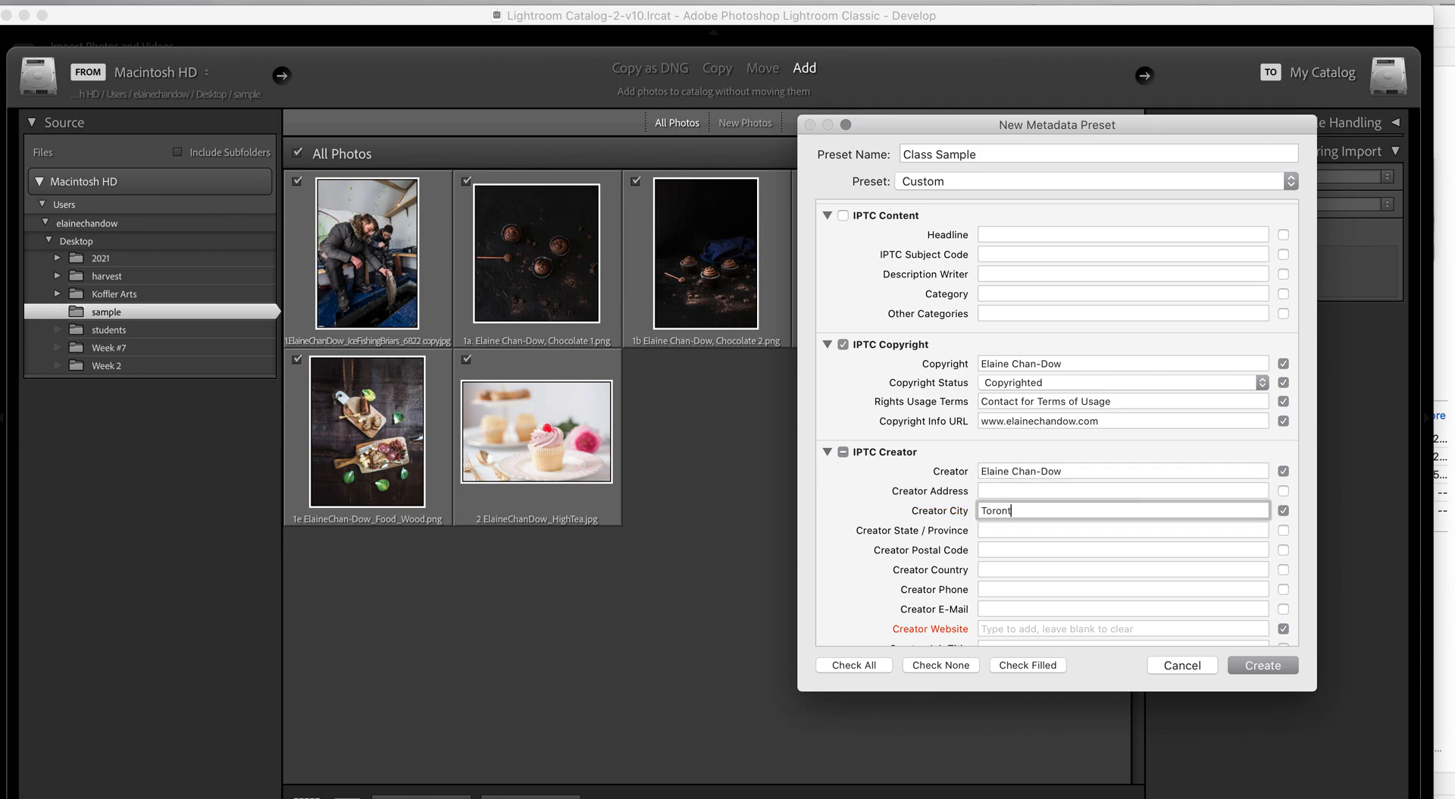
pyautogui.write('o')
# Enter the photographer's website address as the Creator Website.
pyautogui.scroll(-2, 1034, 489)
pyautogui.click(1012, 586)
pyautogui.write('www.elai')
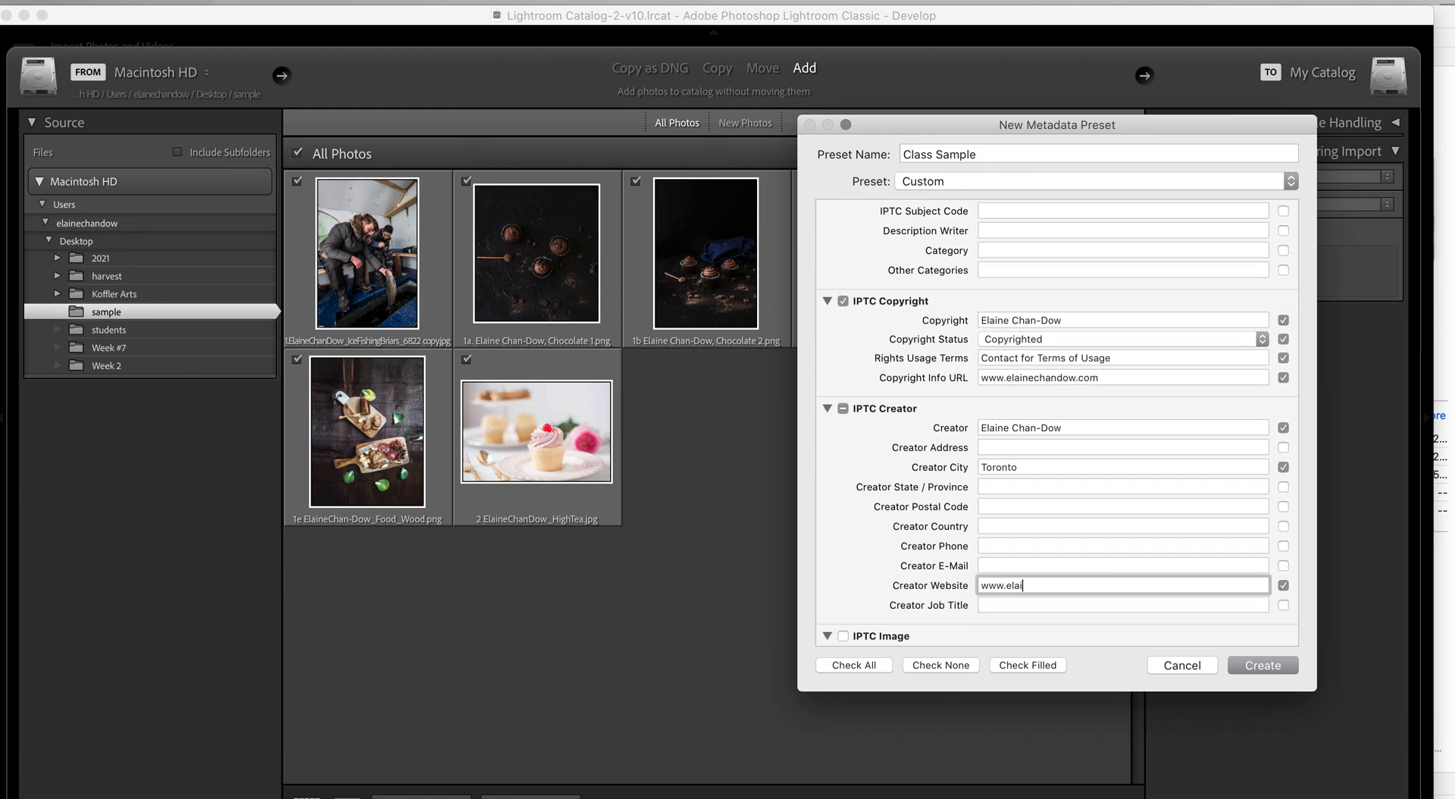
pyautogui.write('nechandow.com')
# Add Lifestyle, Food, Photography, Ice Fishing, Sweets and Cupcakes as the preset's Keywords.
pyautogui.scroll(-5, 911, 468)
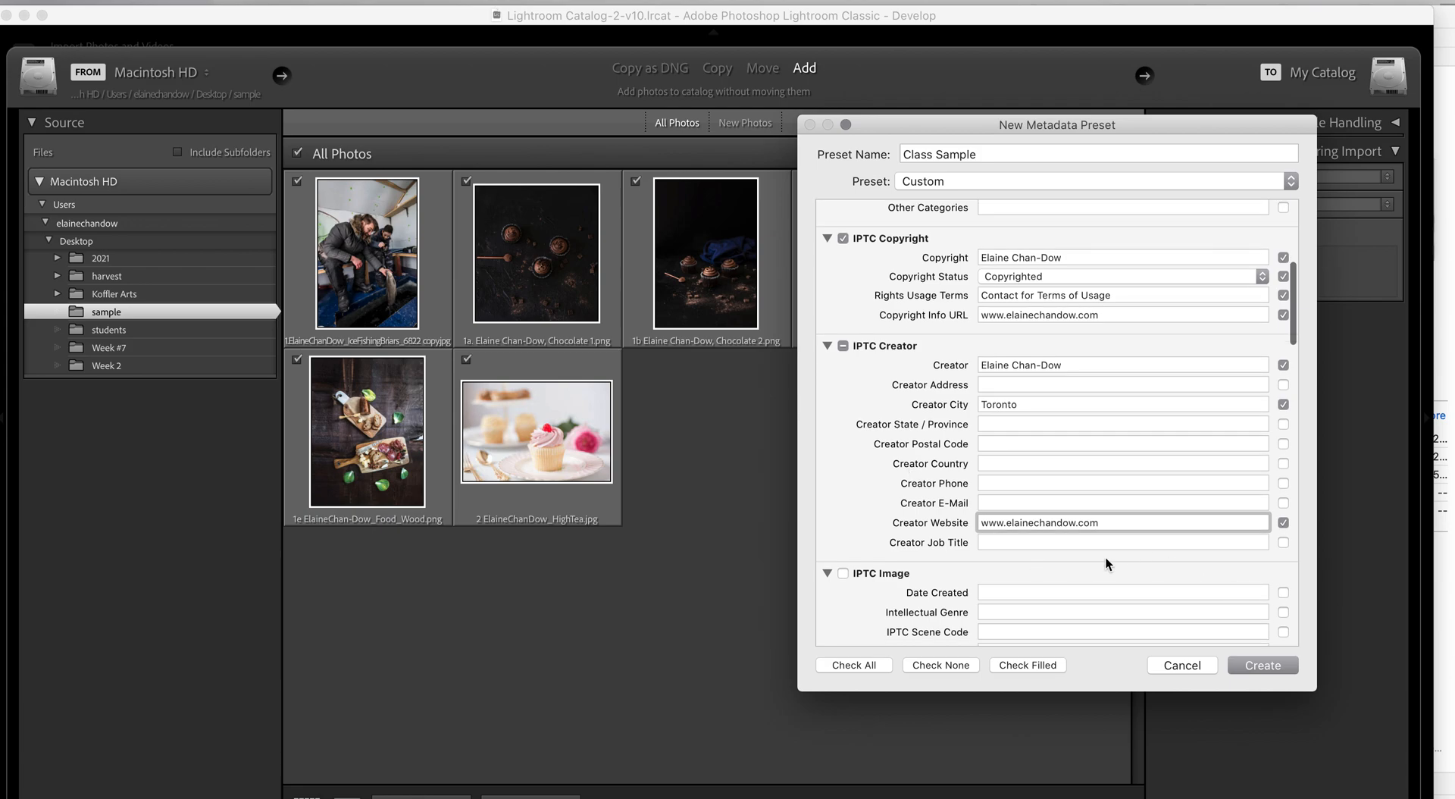
pyautogui.click(1010, 502)
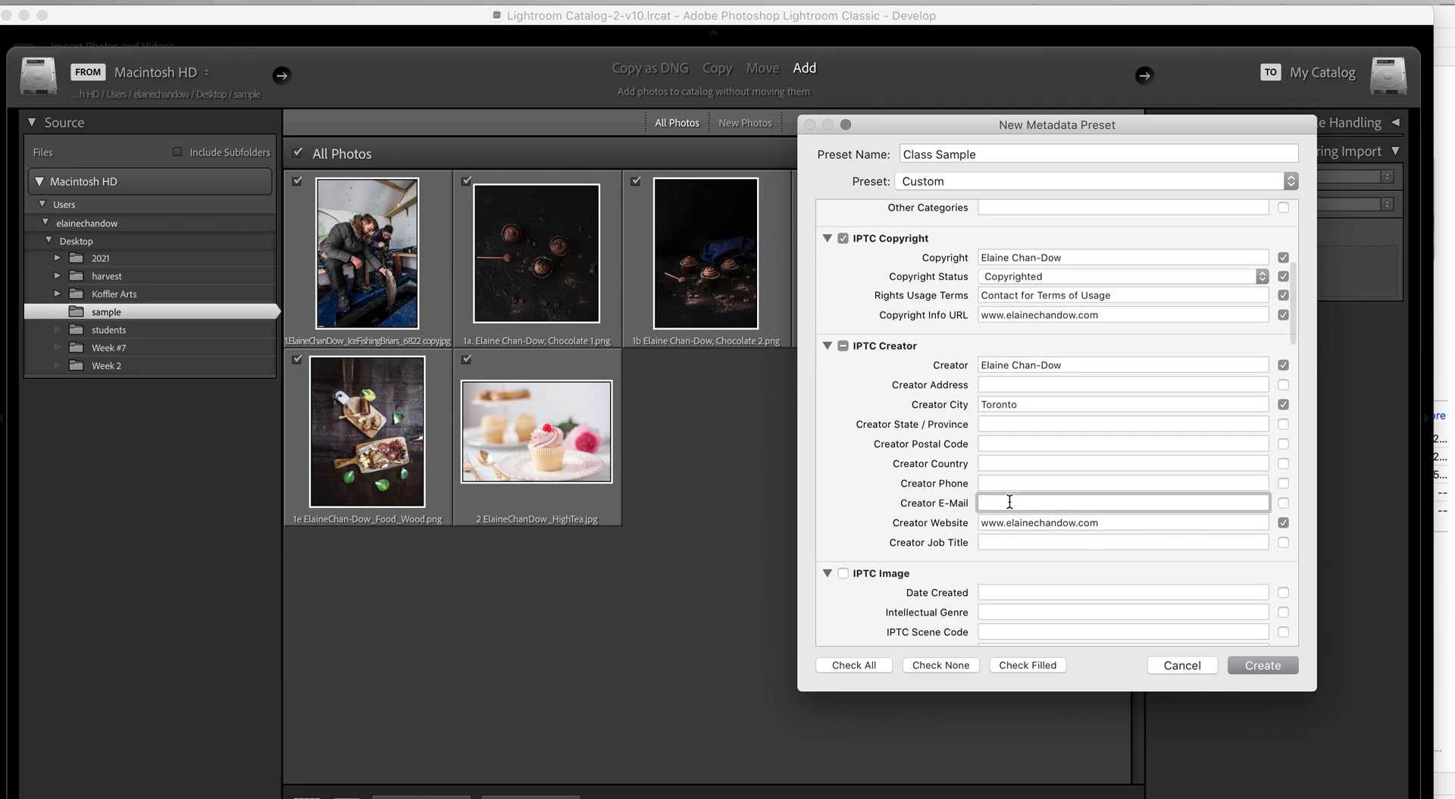
pyautogui.scroll(-5, 1011, 501)
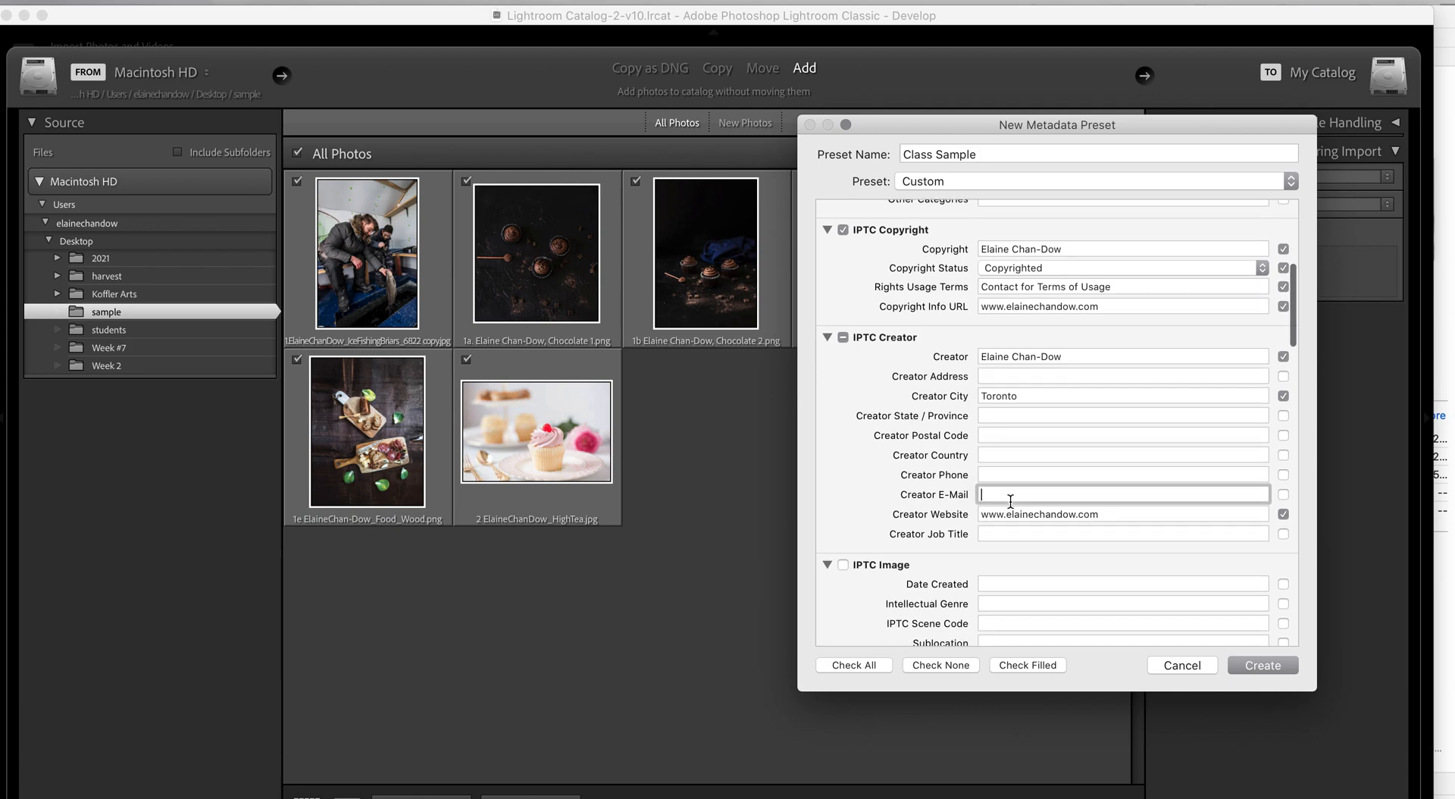
pyautogui.scroll(-5, 1010, 501)
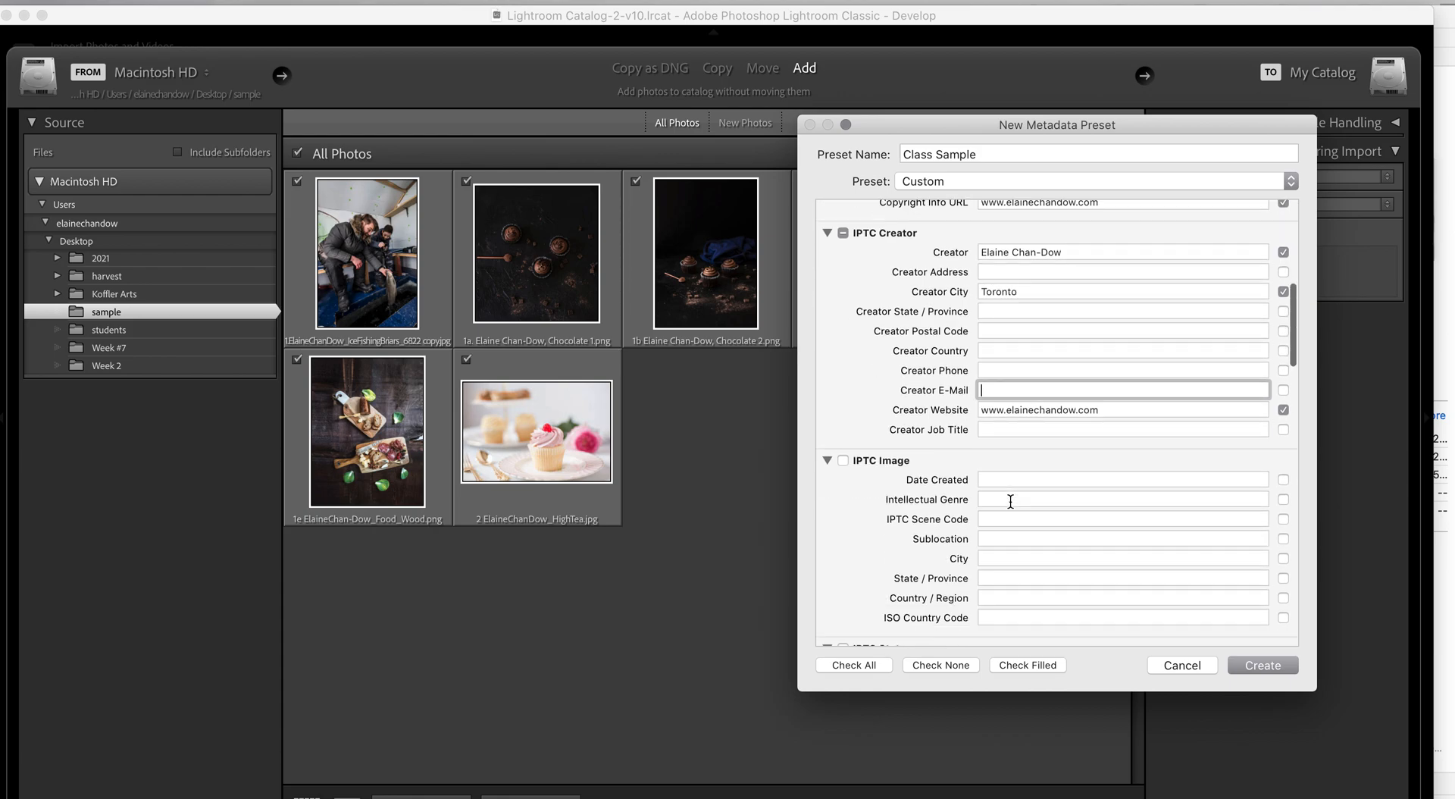
pyautogui.scroll(-20, 976, 494)
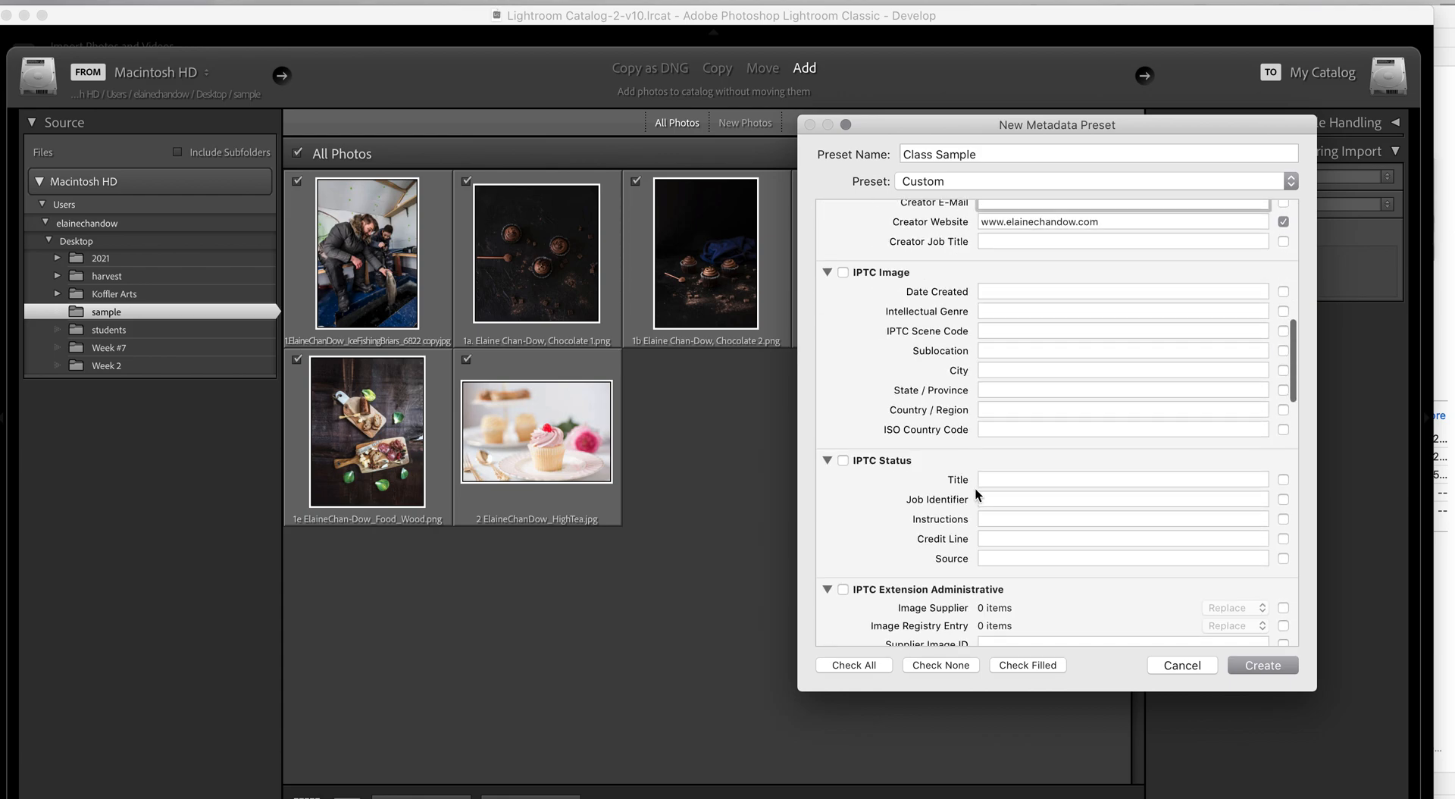
pyautogui.scroll(-6, 976, 488)
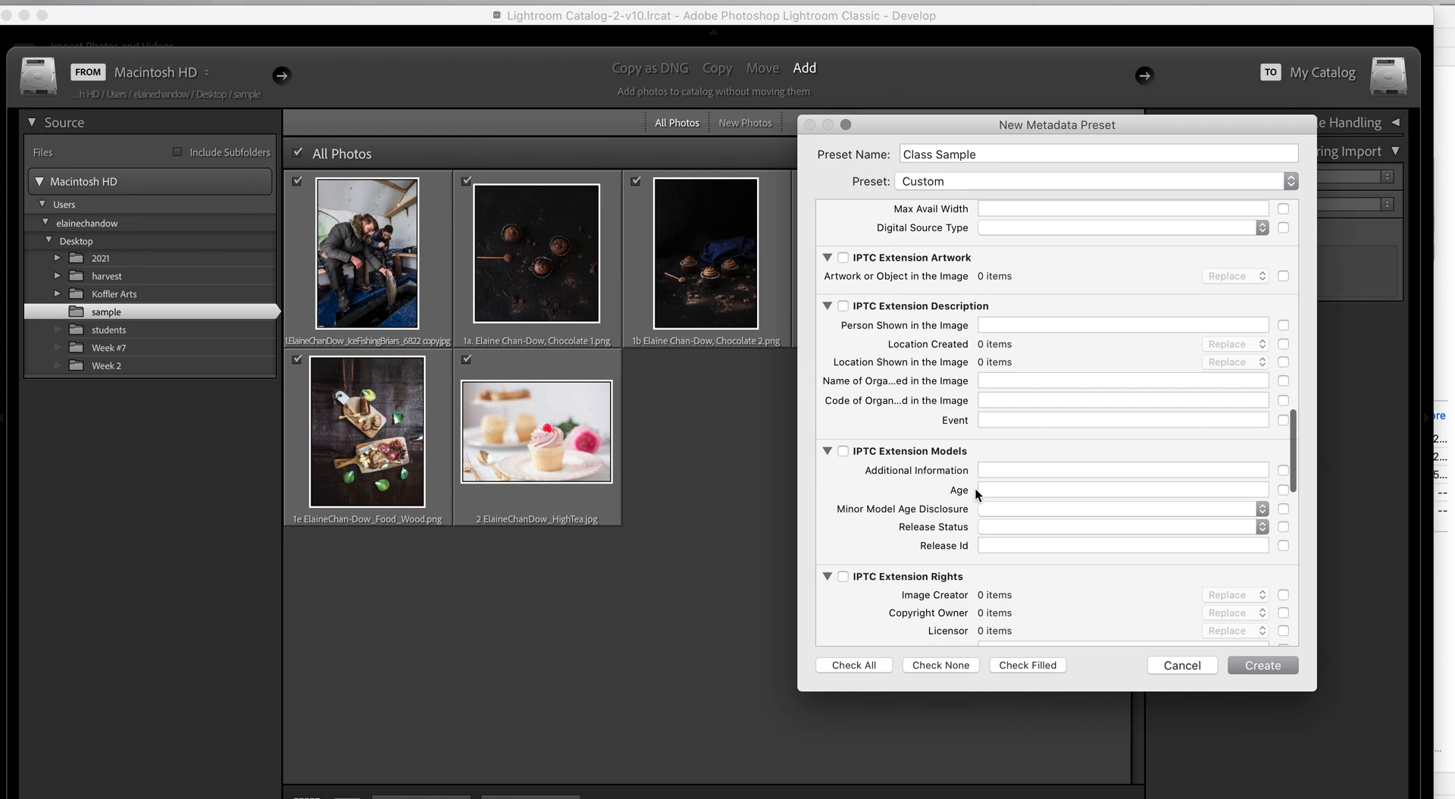
pyautogui.moveTo(1290, 471); pyautogui.dragTo(1270, 643)
pyautogui.click(1195, 620)
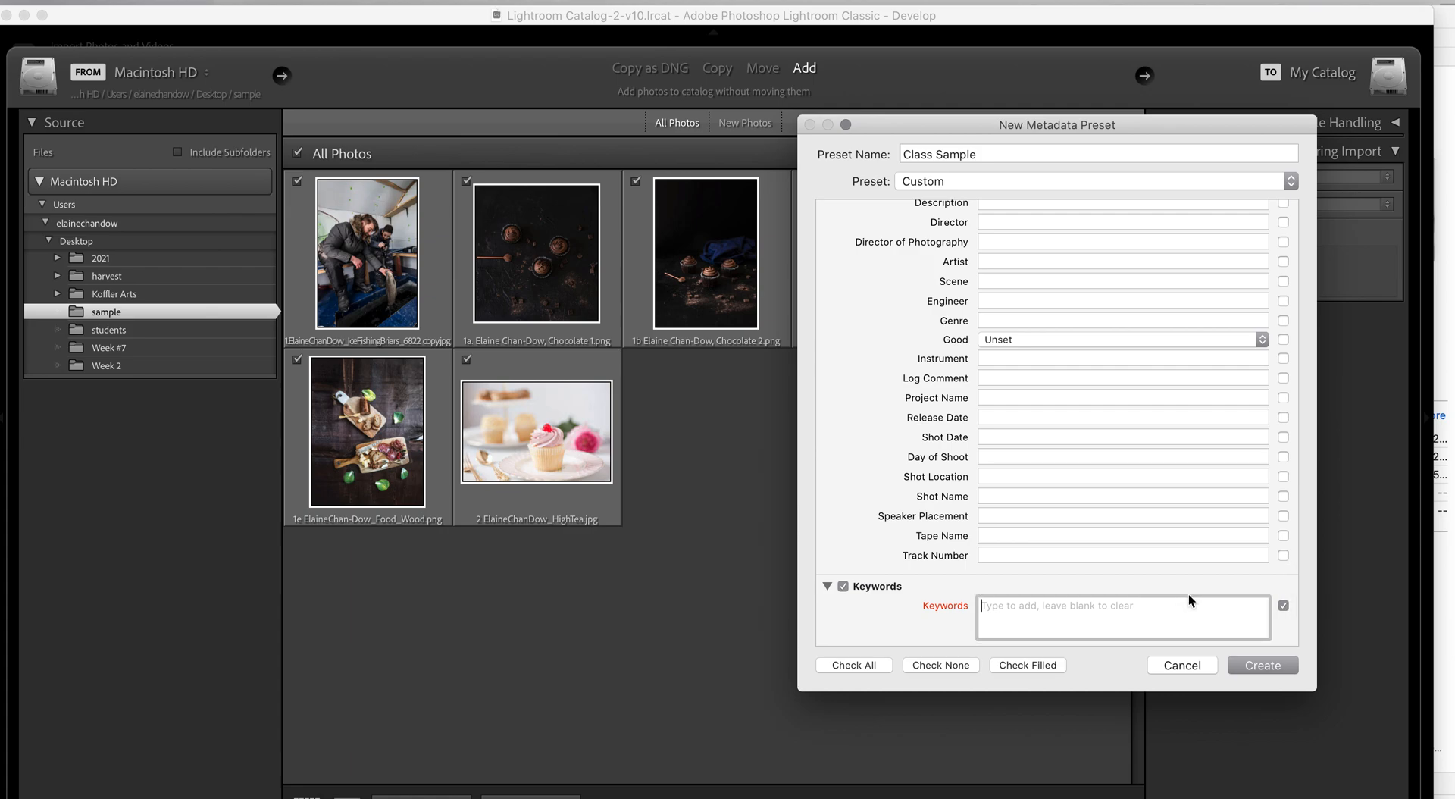
pyautogui.write('Lifestyle, Foo')
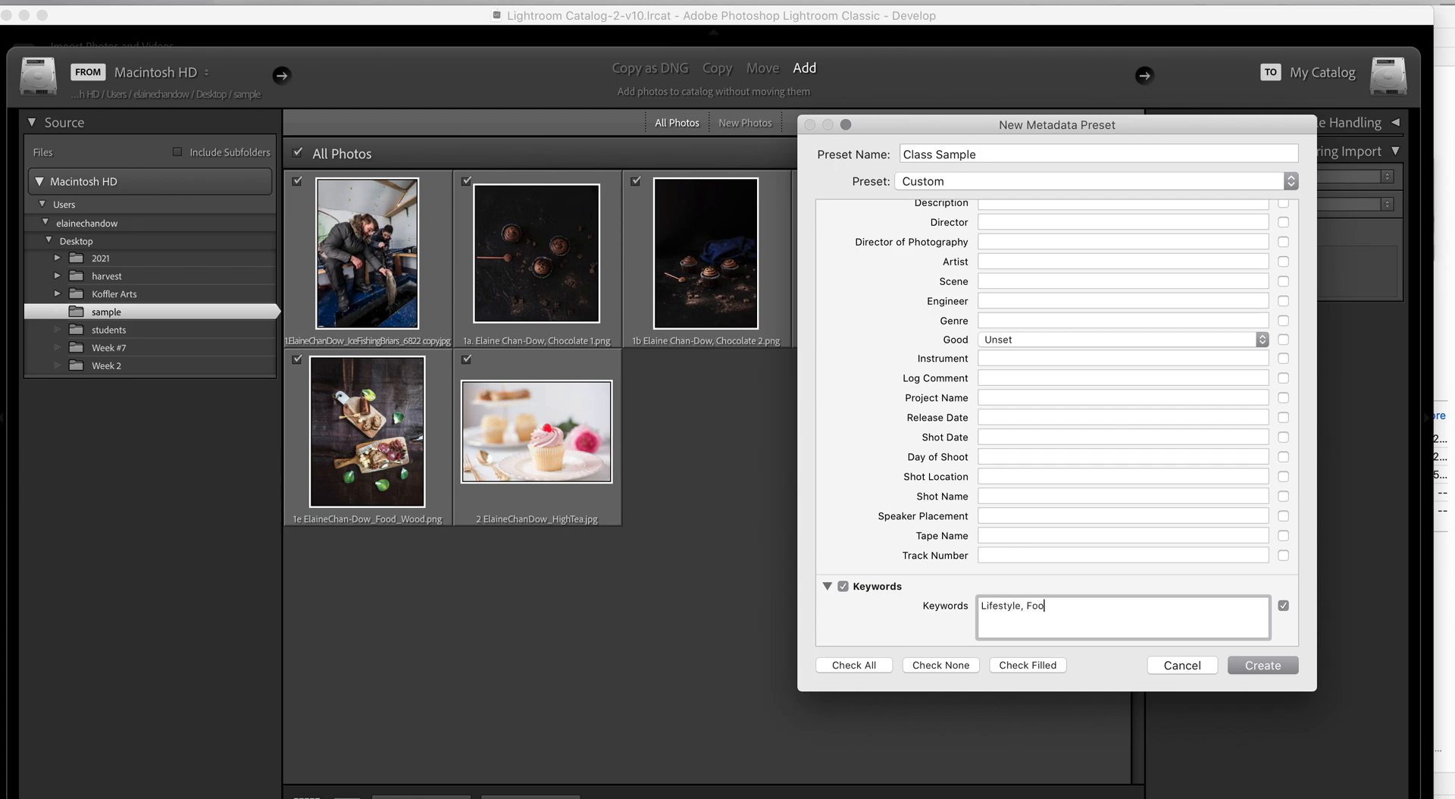
pyautogui.write('d, Photographi')
pyautogui.write('y, Ice Fishing, Sweets,')
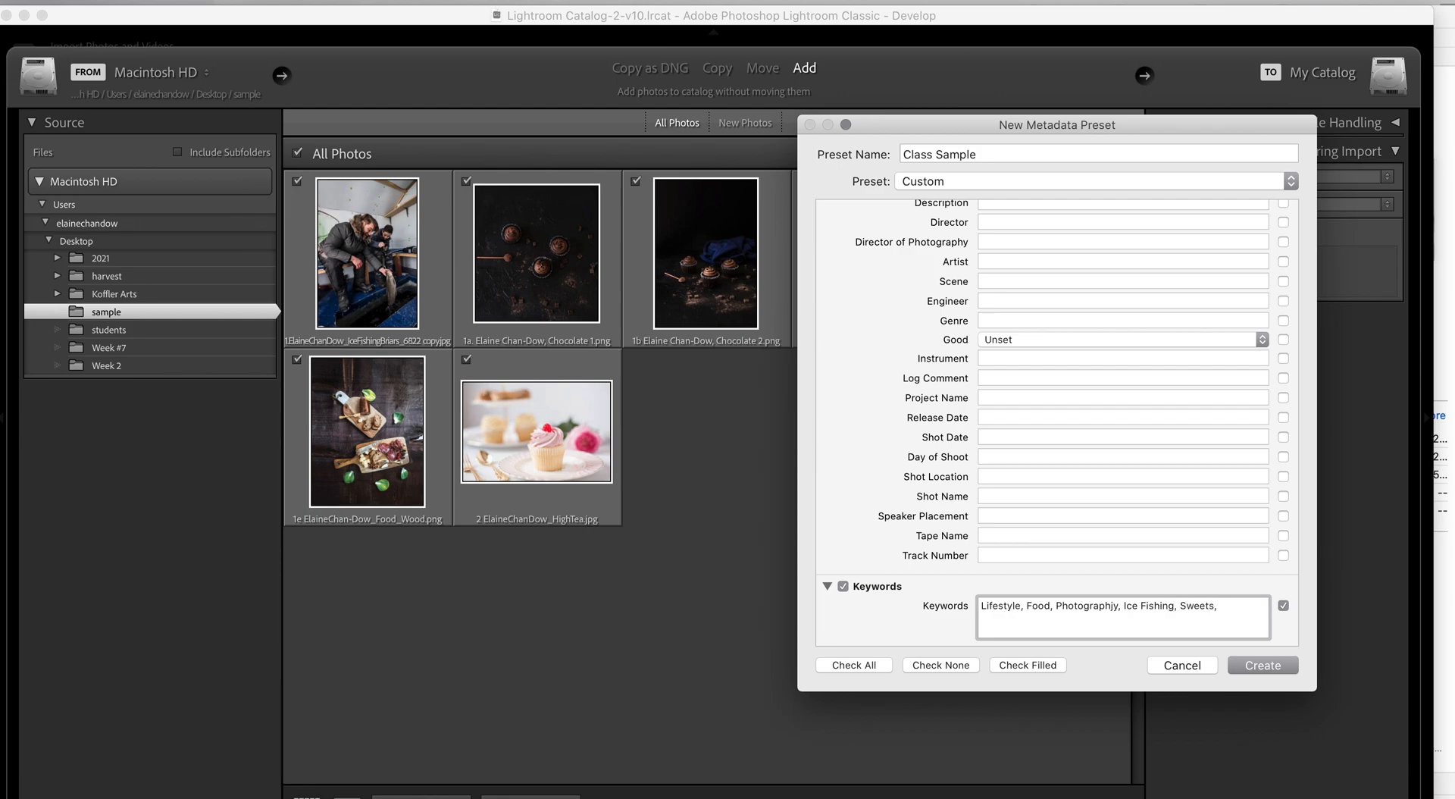
pyautogui.write(' Cupcakes')
# Replace all the preset's keywords after Lifestyle with Photography.
pyautogui.moveTo(1027, 606); pyautogui.dragTo(1063, 631)
pyautogui.press('BackSpace')
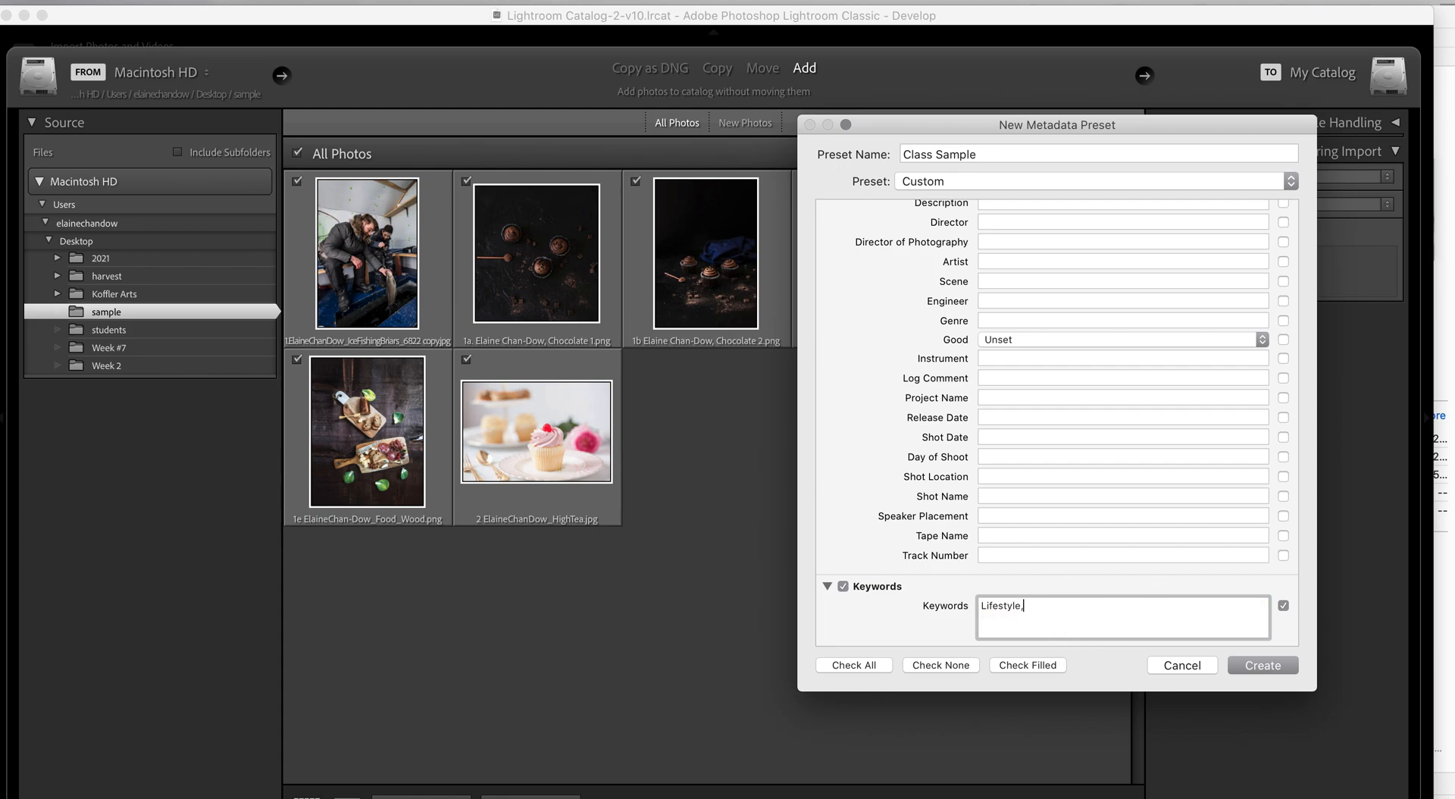
pyautogui.write('Photography')
# Review the preset's filled-in fields and create the Class Sample metadata preset.
pyautogui.moveTo(1075, 124)
pyautogui.mouseDown()
pyautogui.moveTo(1122, 270)
pyautogui.moveTo(1120, 348)
pyautogui.moveTo(1140, 353)
pyautogui.moveTo(1018, 9)
pyautogui.moveTo(1049, 113)
pyautogui.mouseUp()
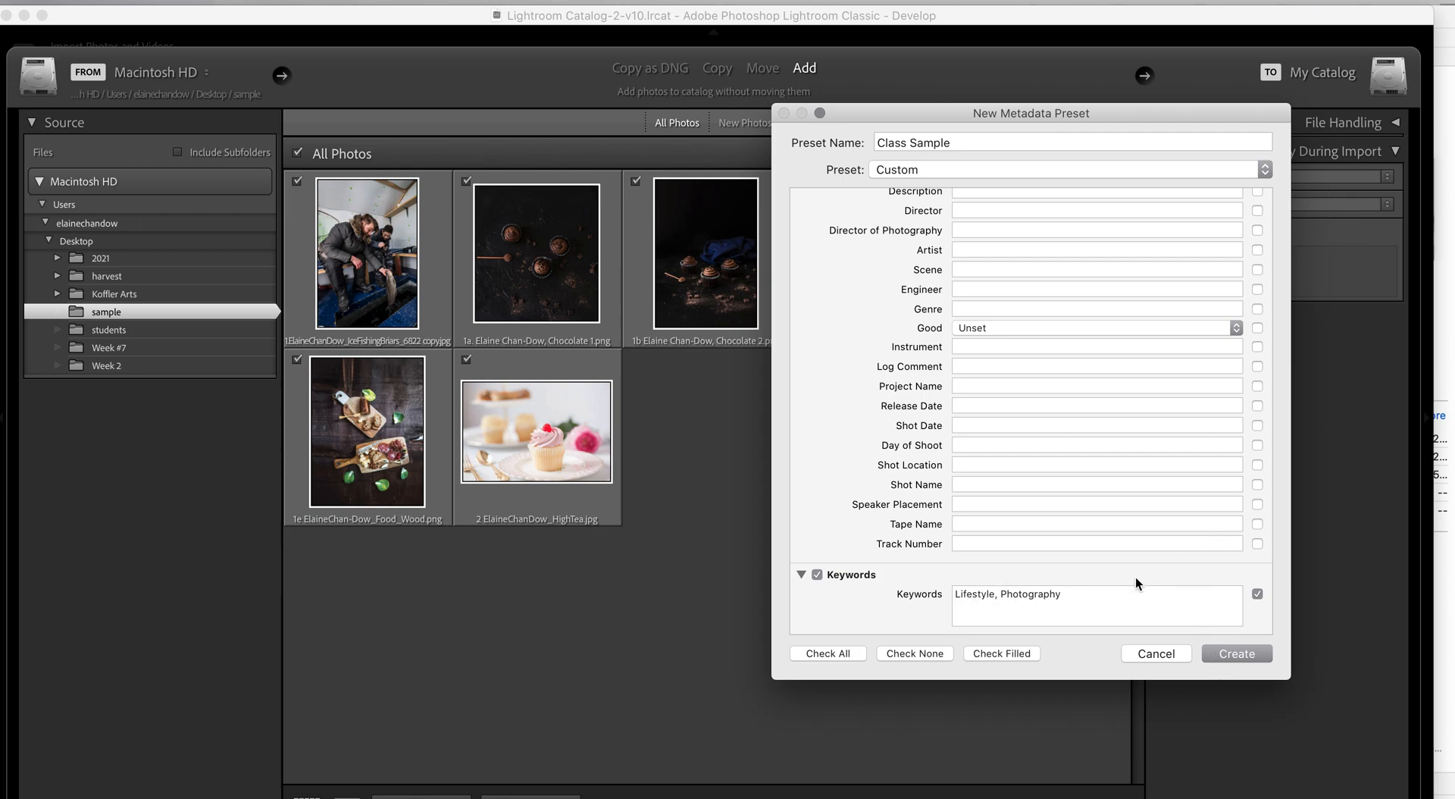
pyautogui.scroll(10, 1136, 579)
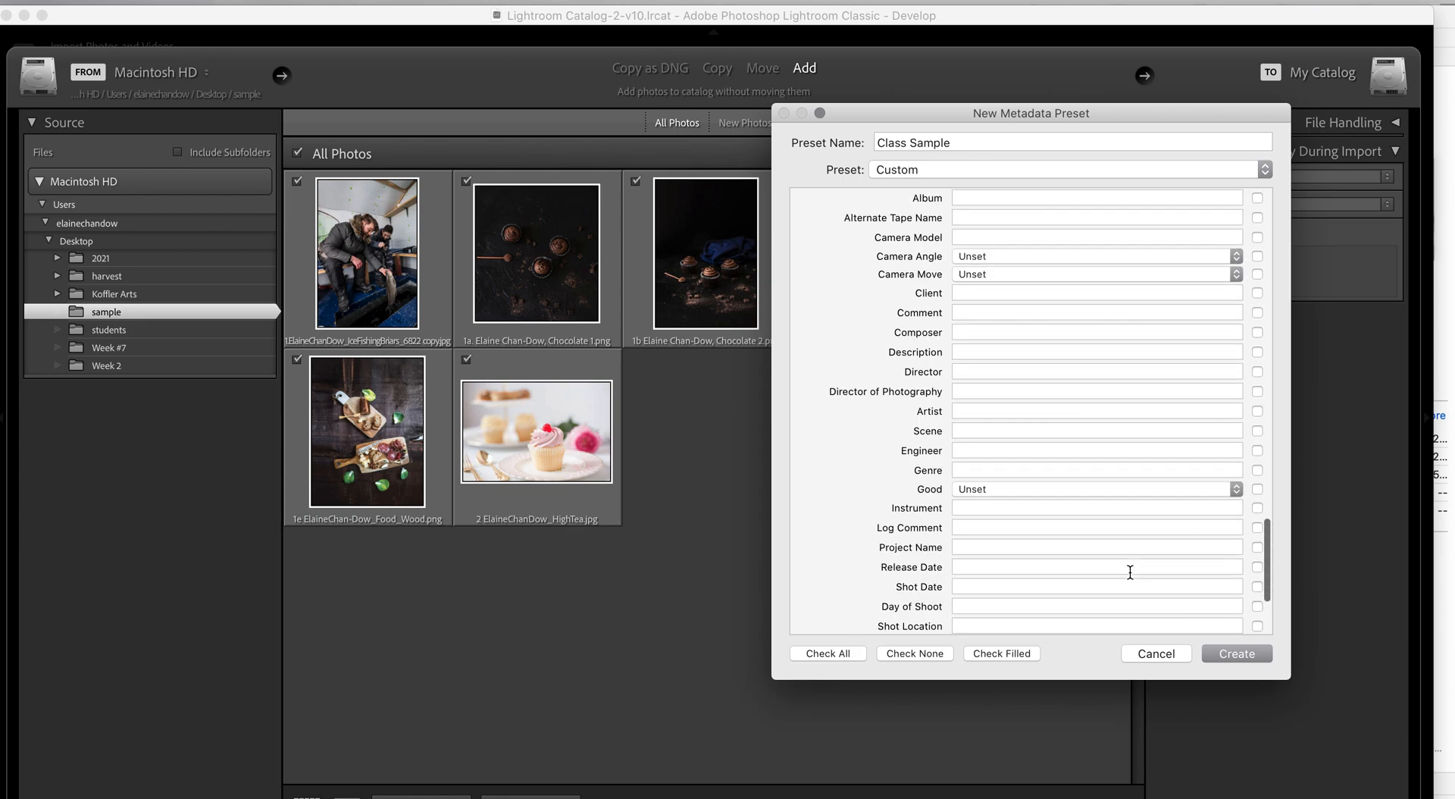
pyautogui.scroll(15, 1127, 565)
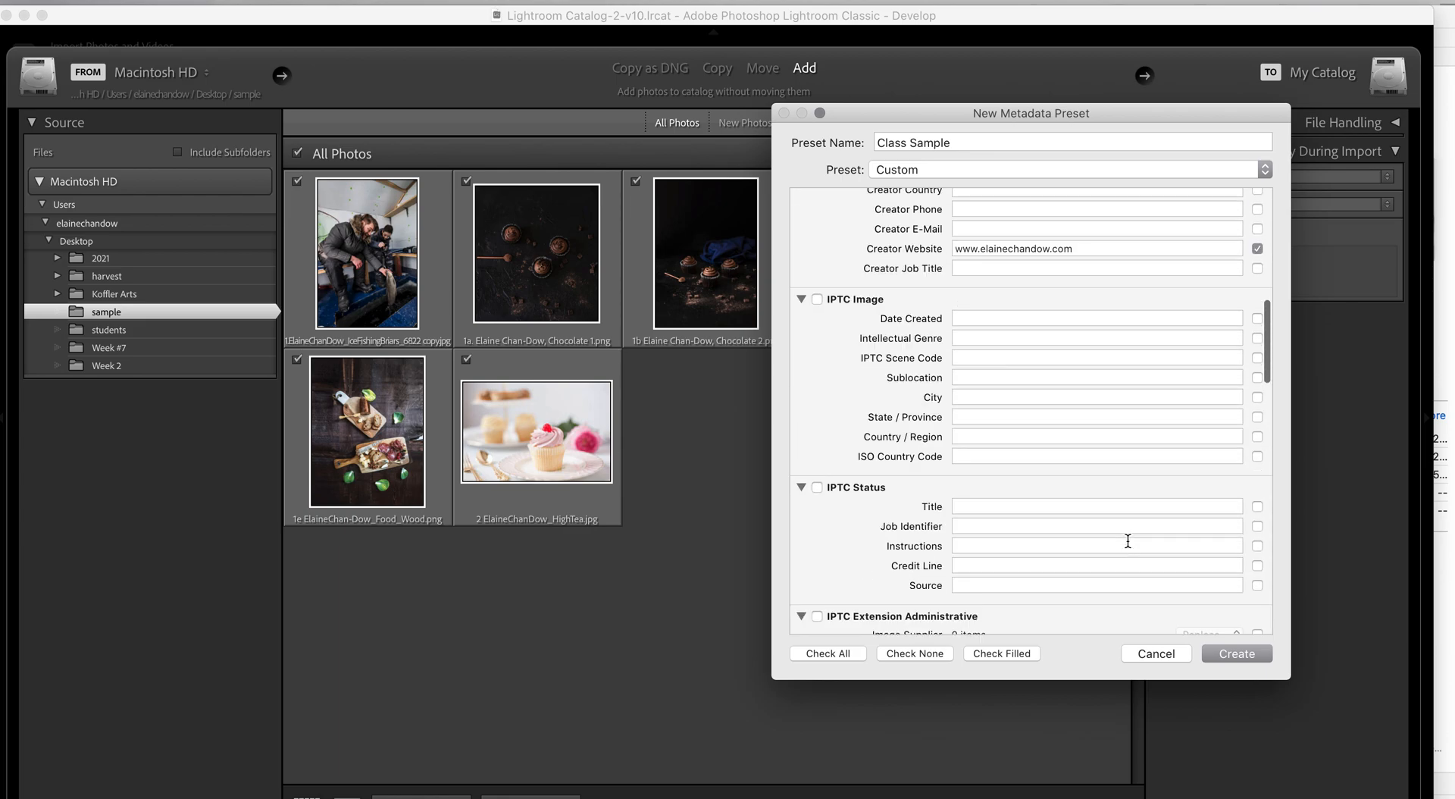
pyautogui.scroll(4, 1129, 532)
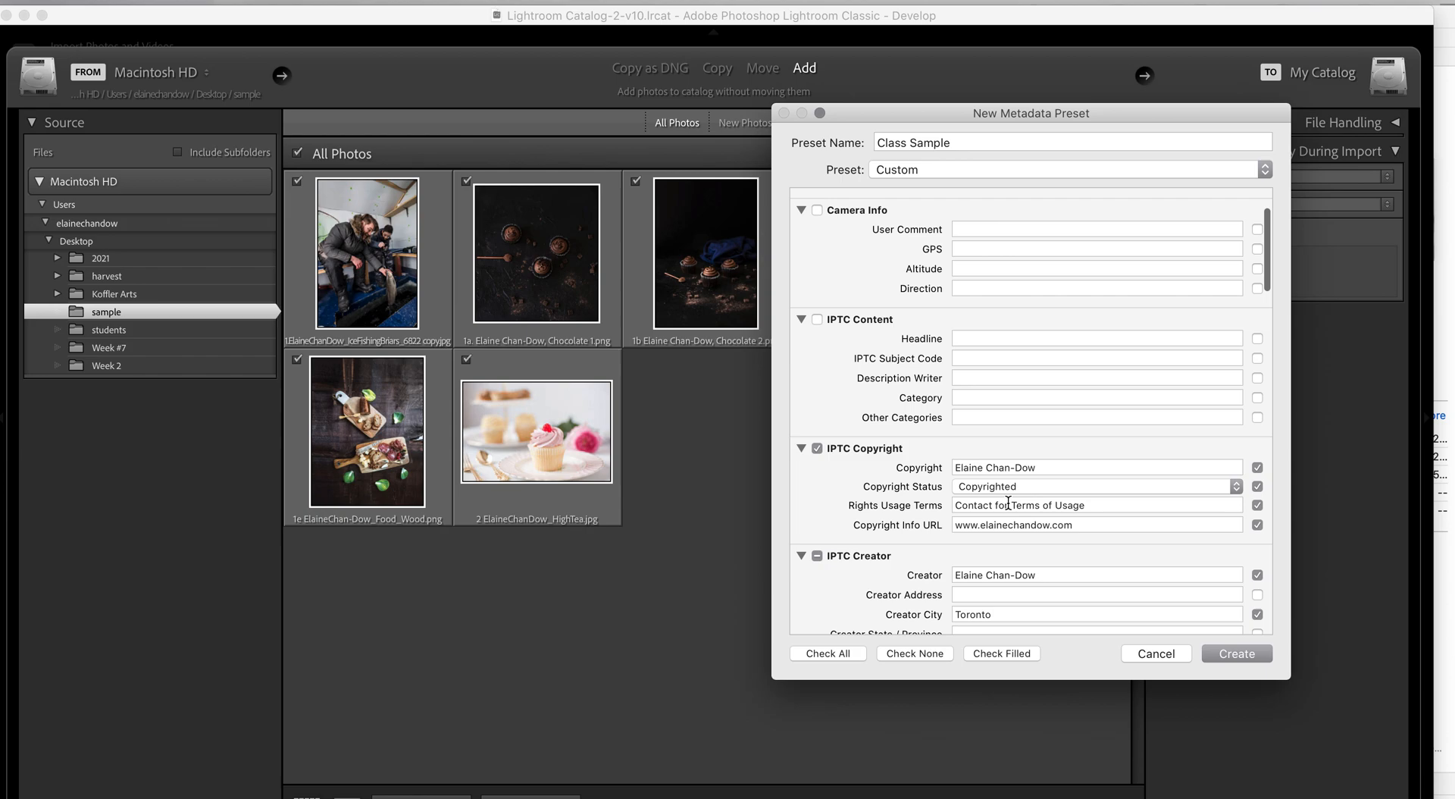
pyautogui.scroll(3, 887, 454)
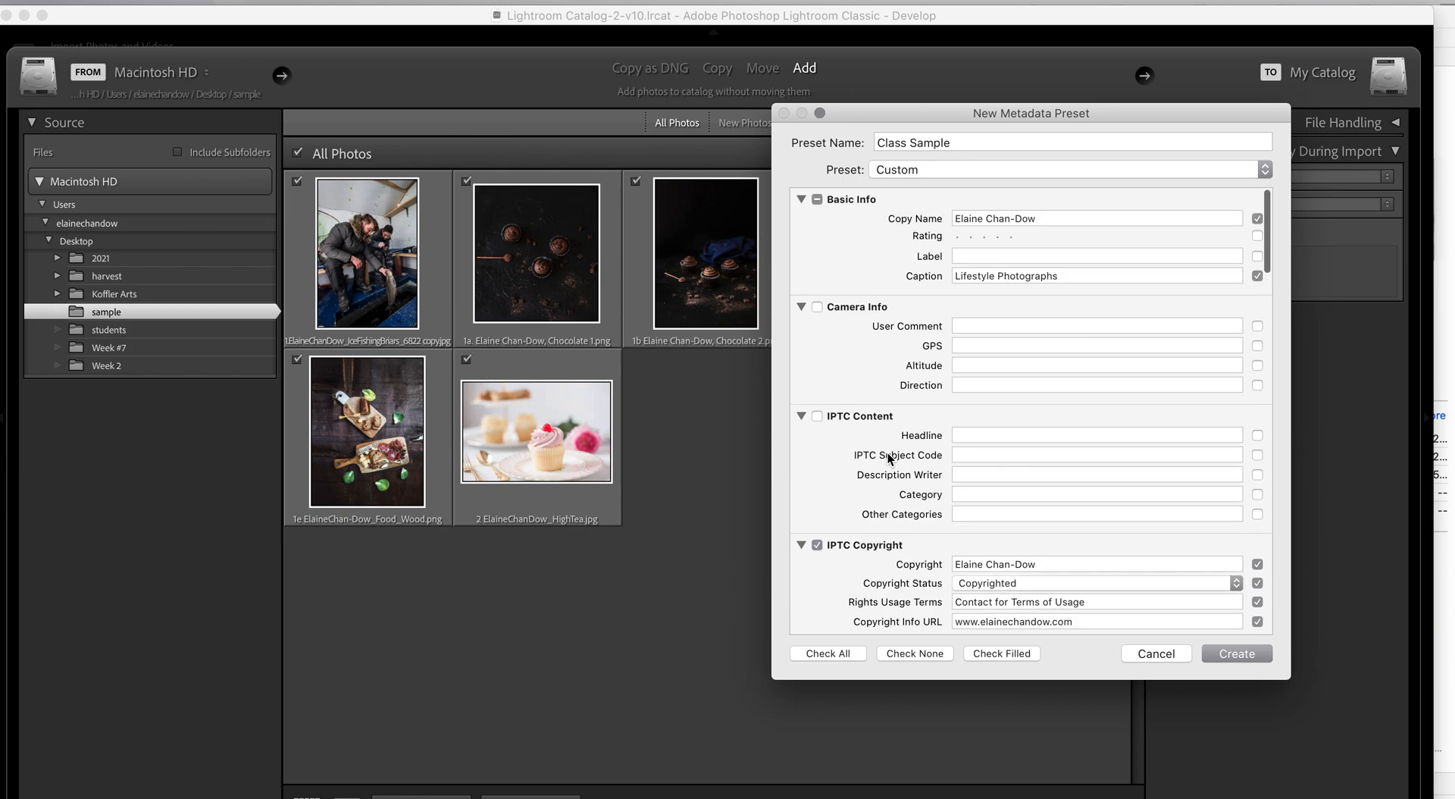
pyautogui.scroll(-20, 916, 434)
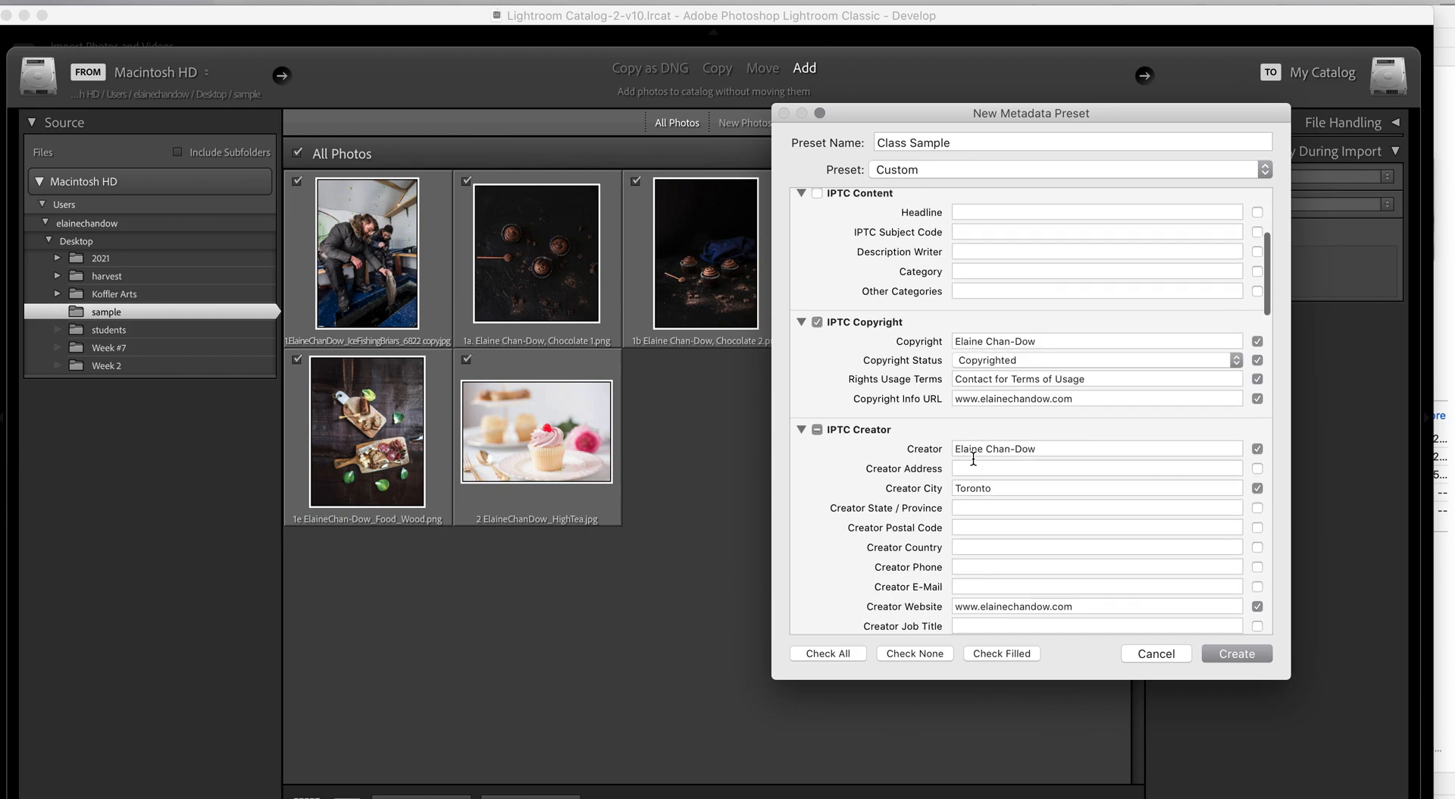
pyautogui.click(1238, 653)
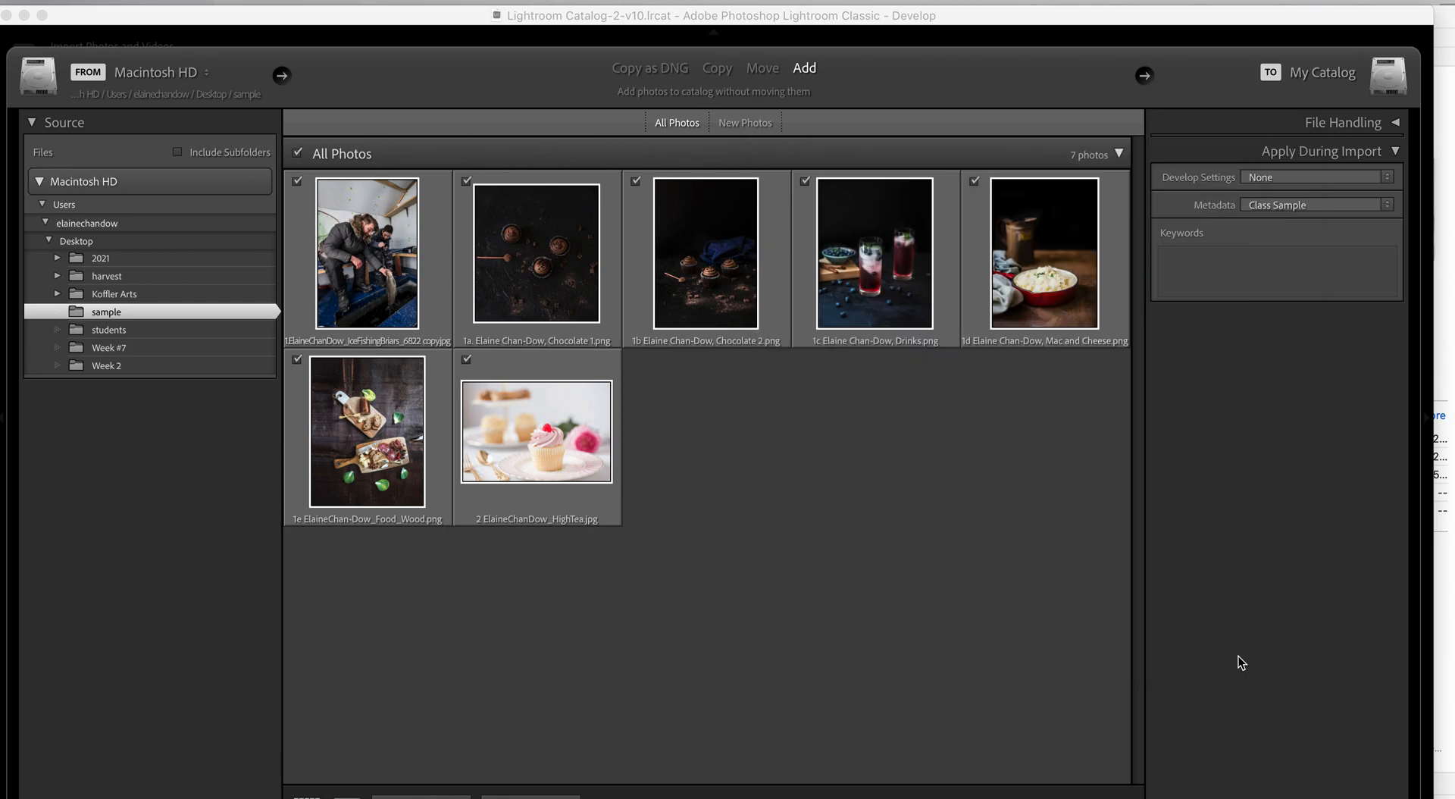
# Leave the import keywords empty and import the checked photos with the Class Sample metadata preset.
pyautogui.click(1254, 281)
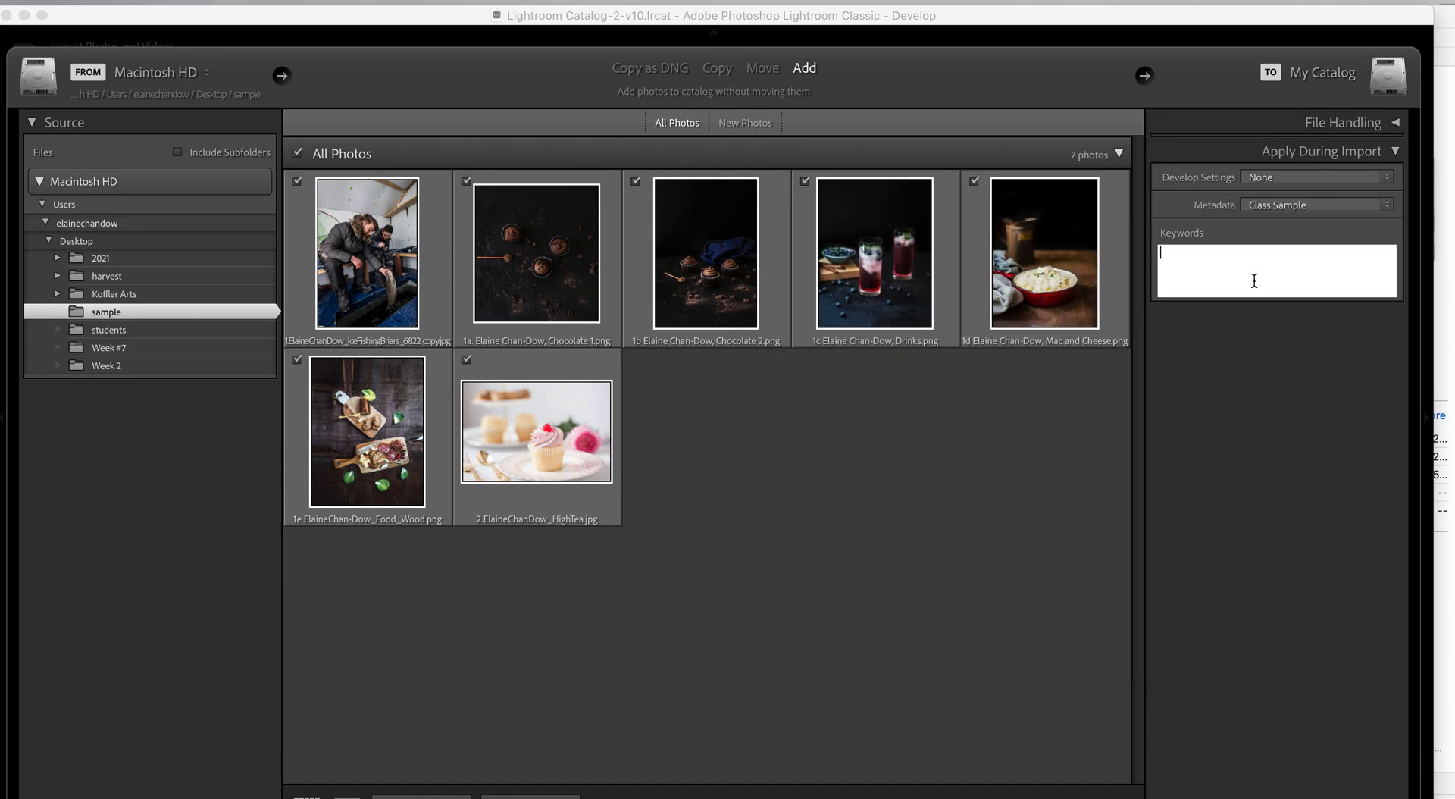
pyautogui.click(1293, 667)
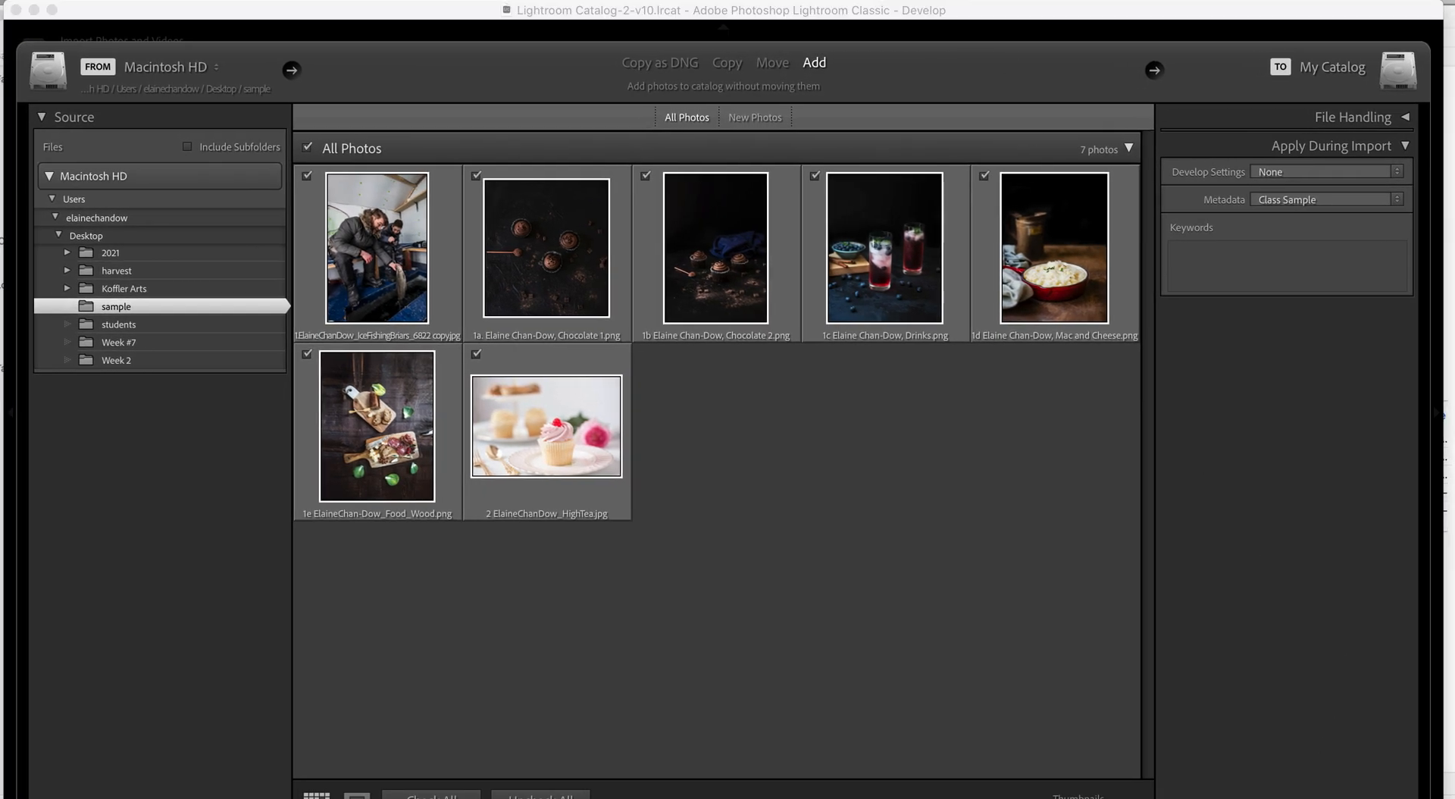
pyautogui.press('Return')
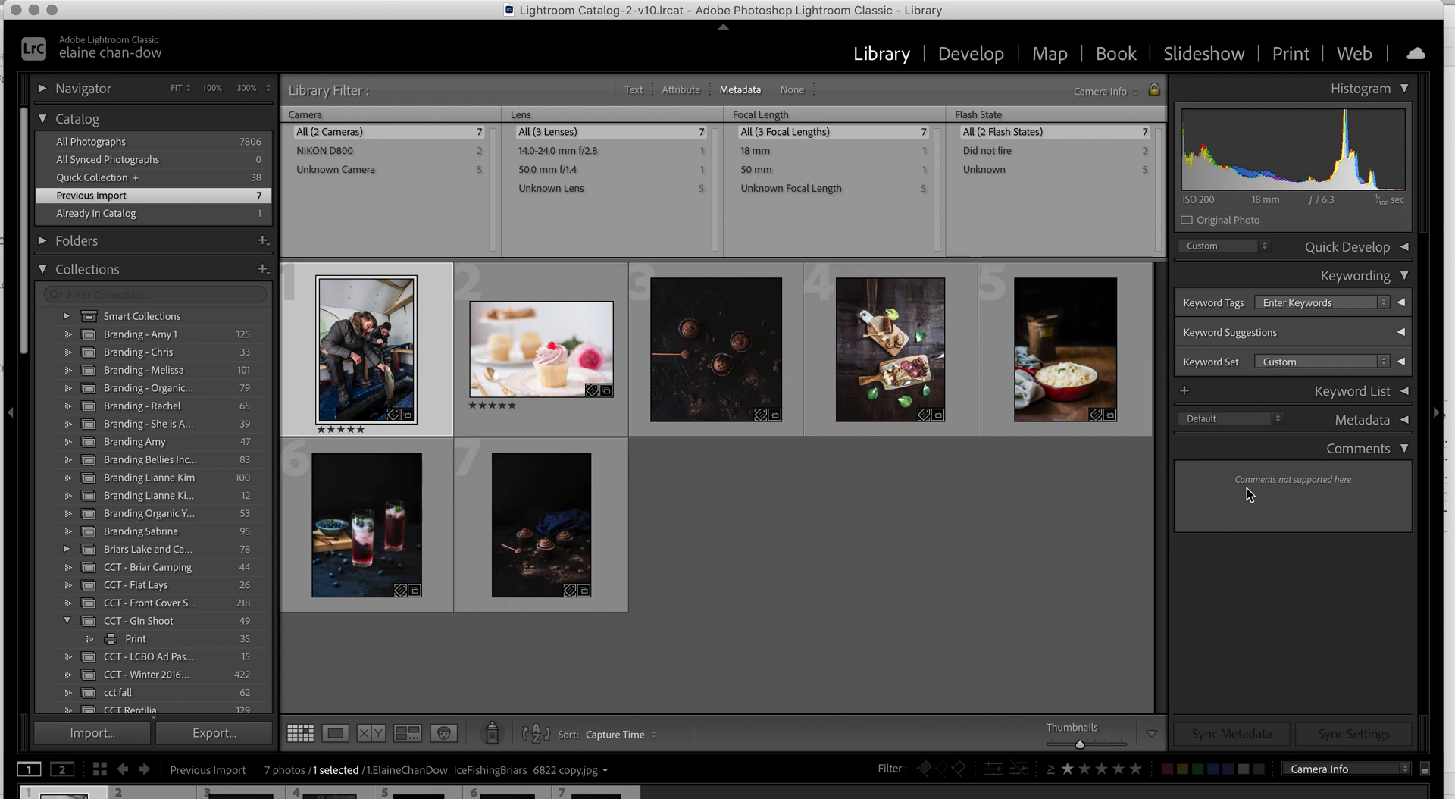
# Examine the keyword list and the metadata of the imported ice-fishing photo in the Library.
pyautogui.click(758, 482)
pyautogui.click(315, 324)
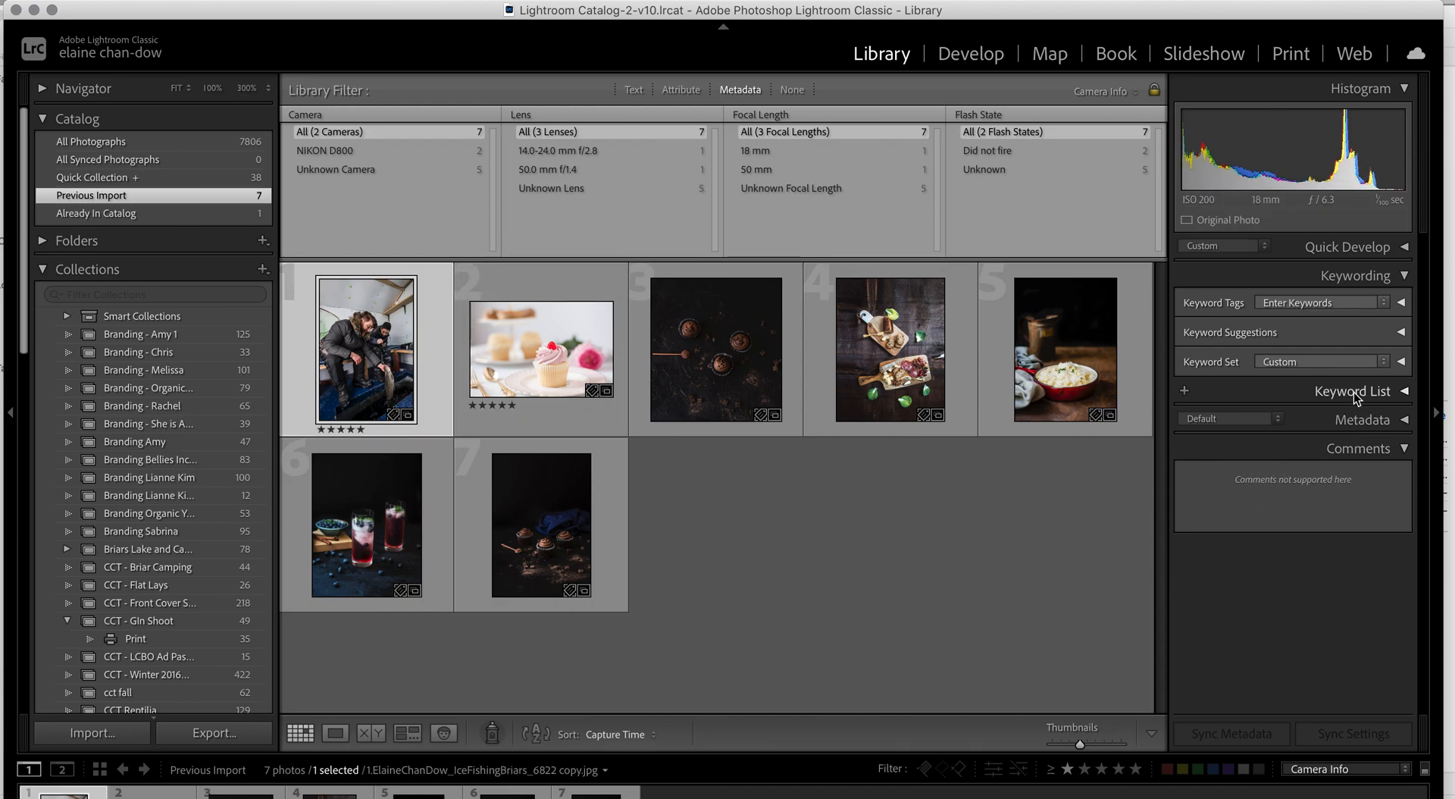
pyautogui.click(1403, 393)
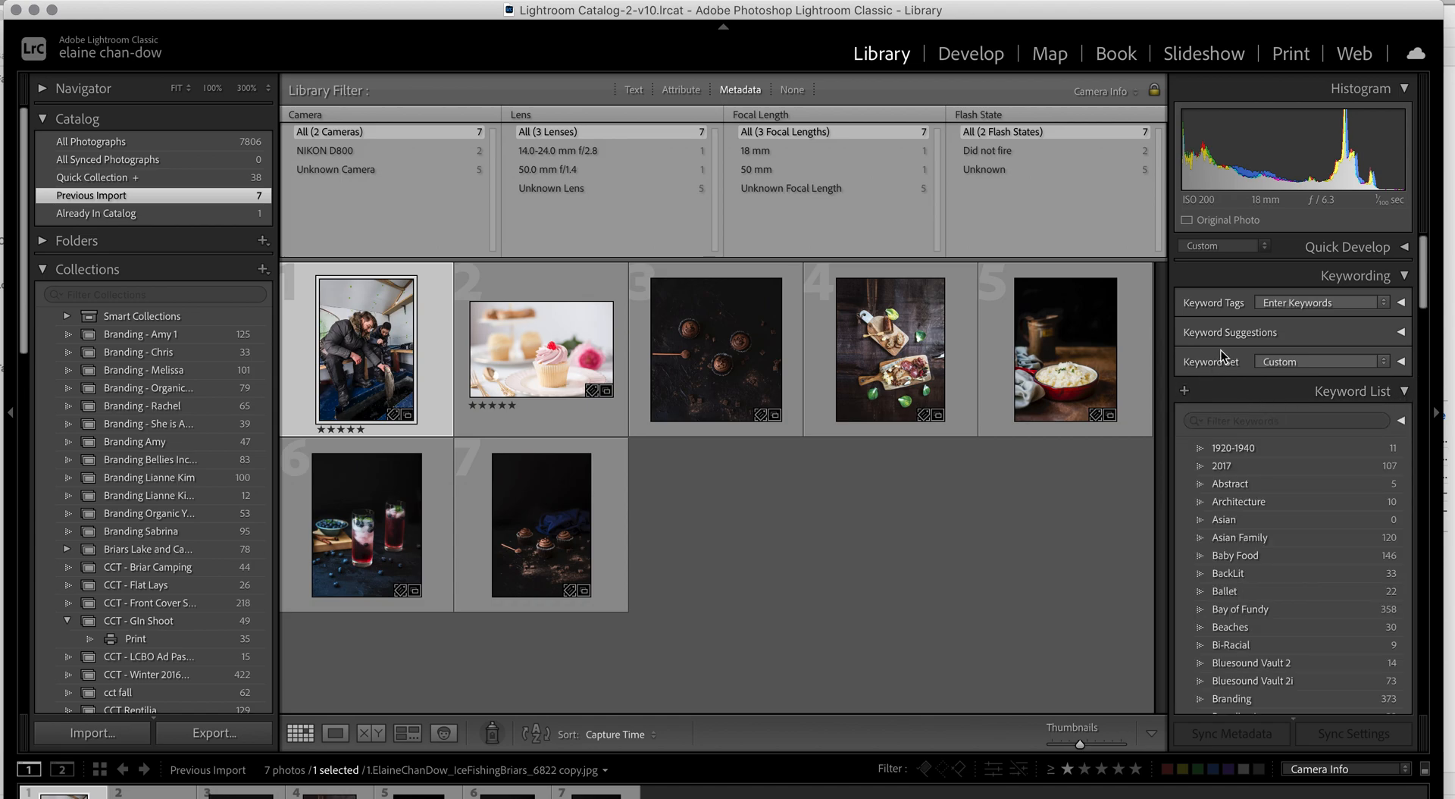
pyautogui.click(1384, 278)
pyautogui.click(1384, 279)
pyautogui.click(1404, 391)
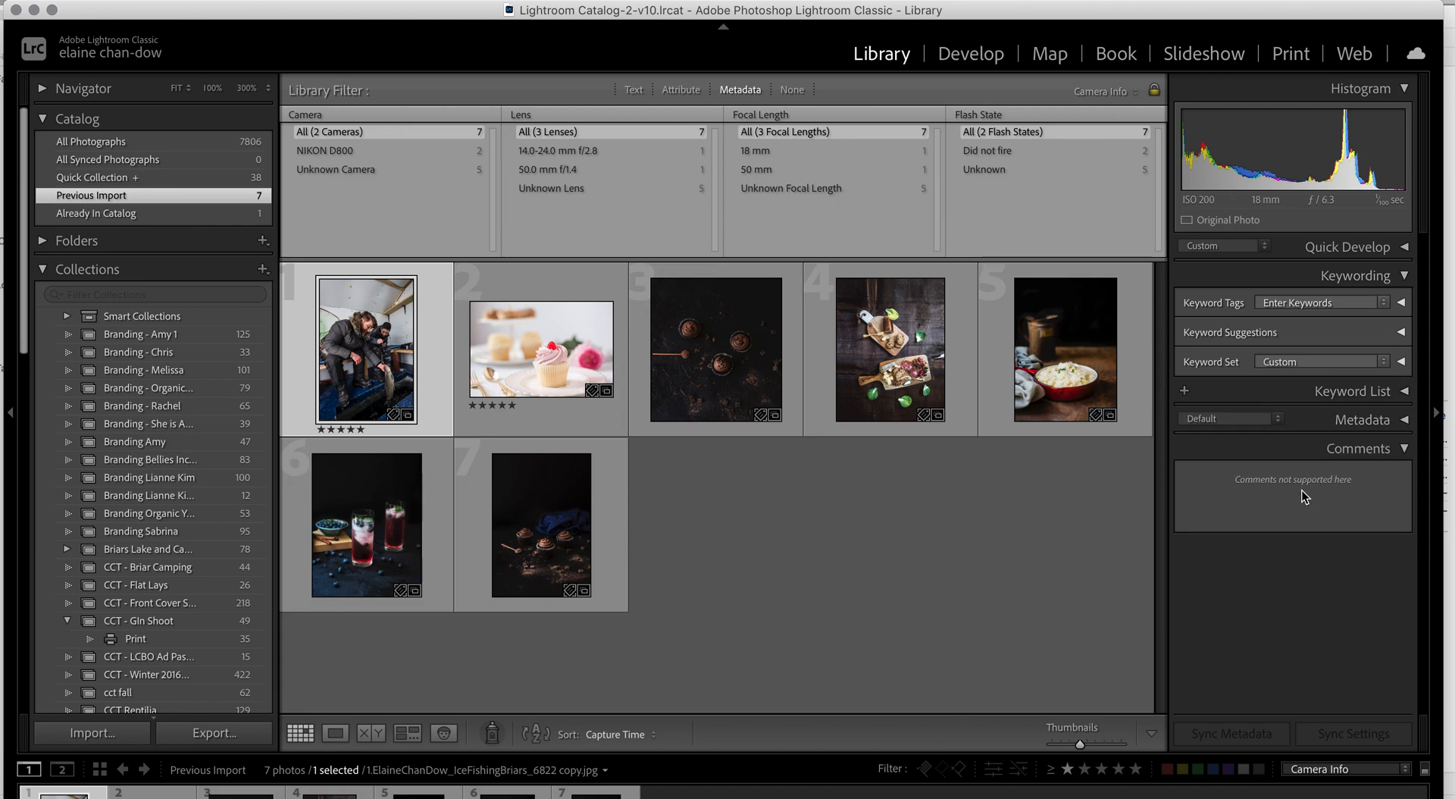
pyautogui.click(1403, 422)
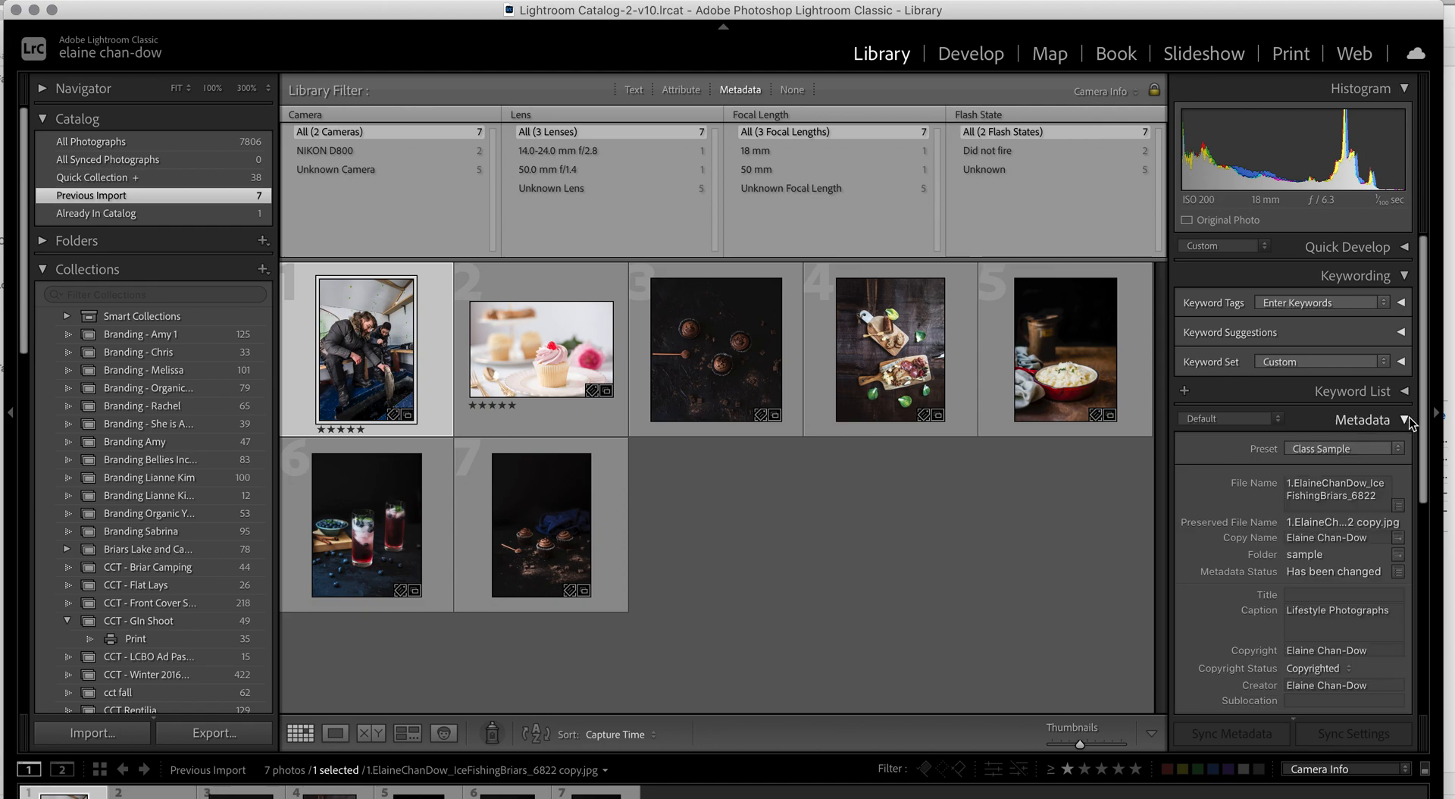
pyautogui.scroll(-10, 1300, 644)
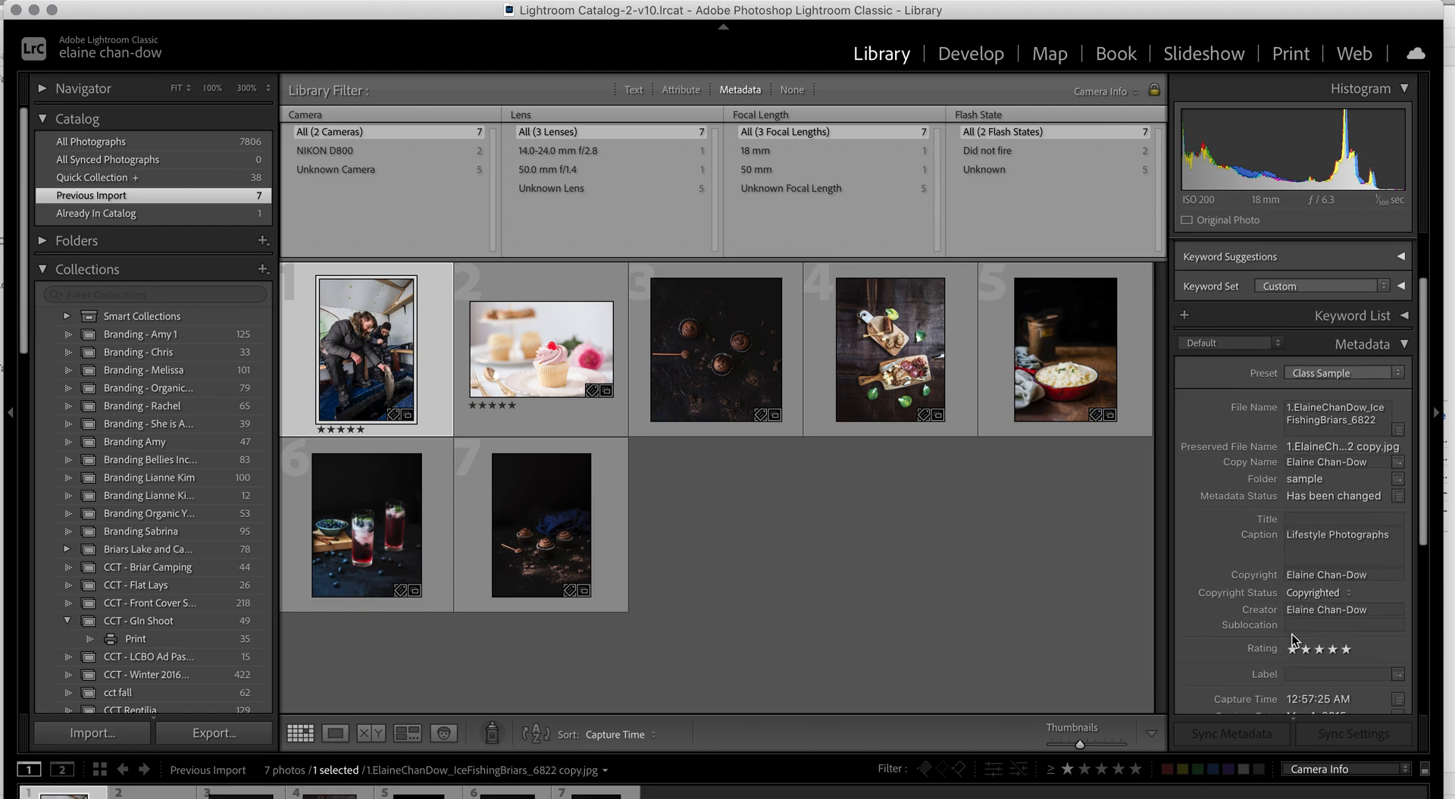
pyautogui.scroll(10, 1293, 637)
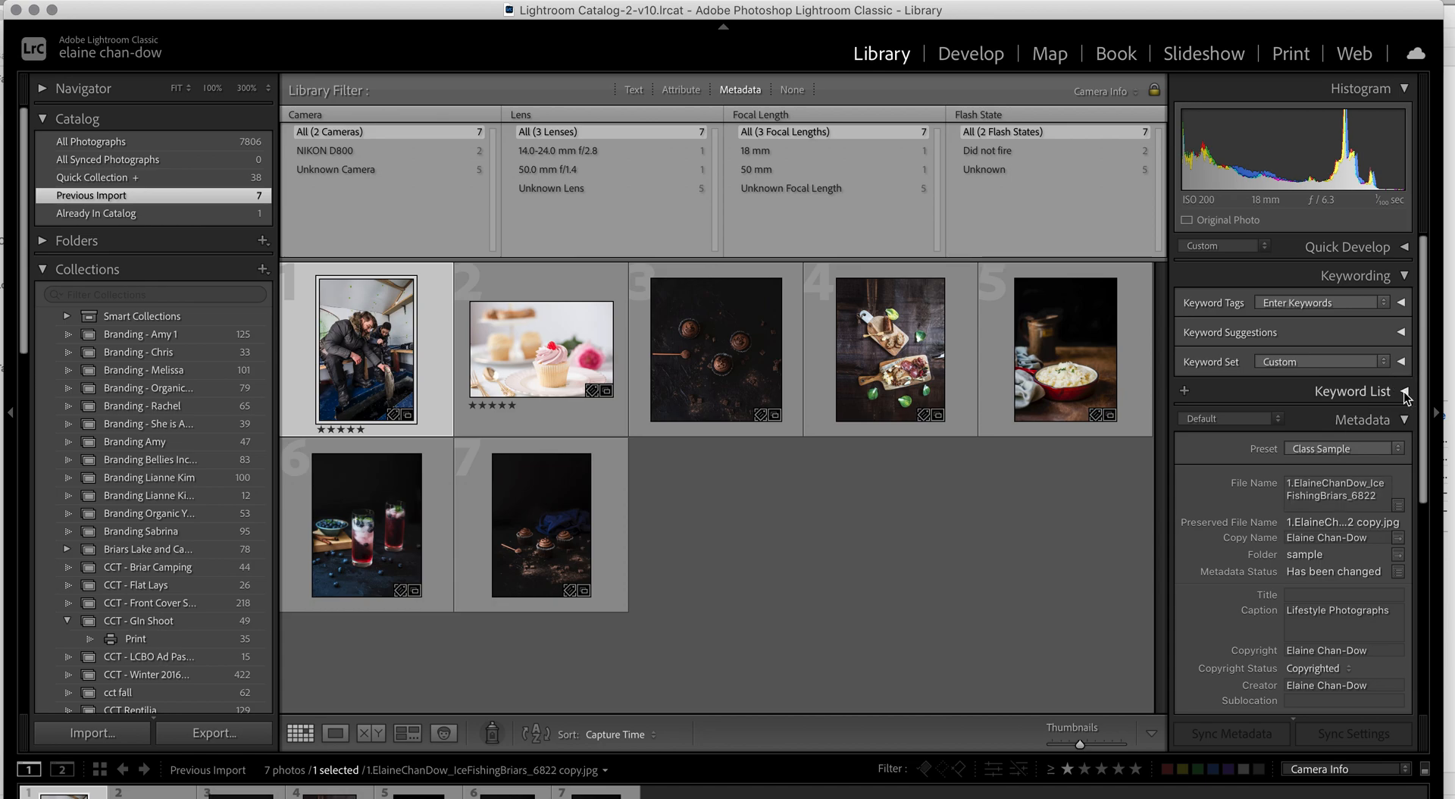
# Examine the expanded keyword list and the display options for the ice-fishing photo's keyword tags.
pyautogui.click(1403, 394)
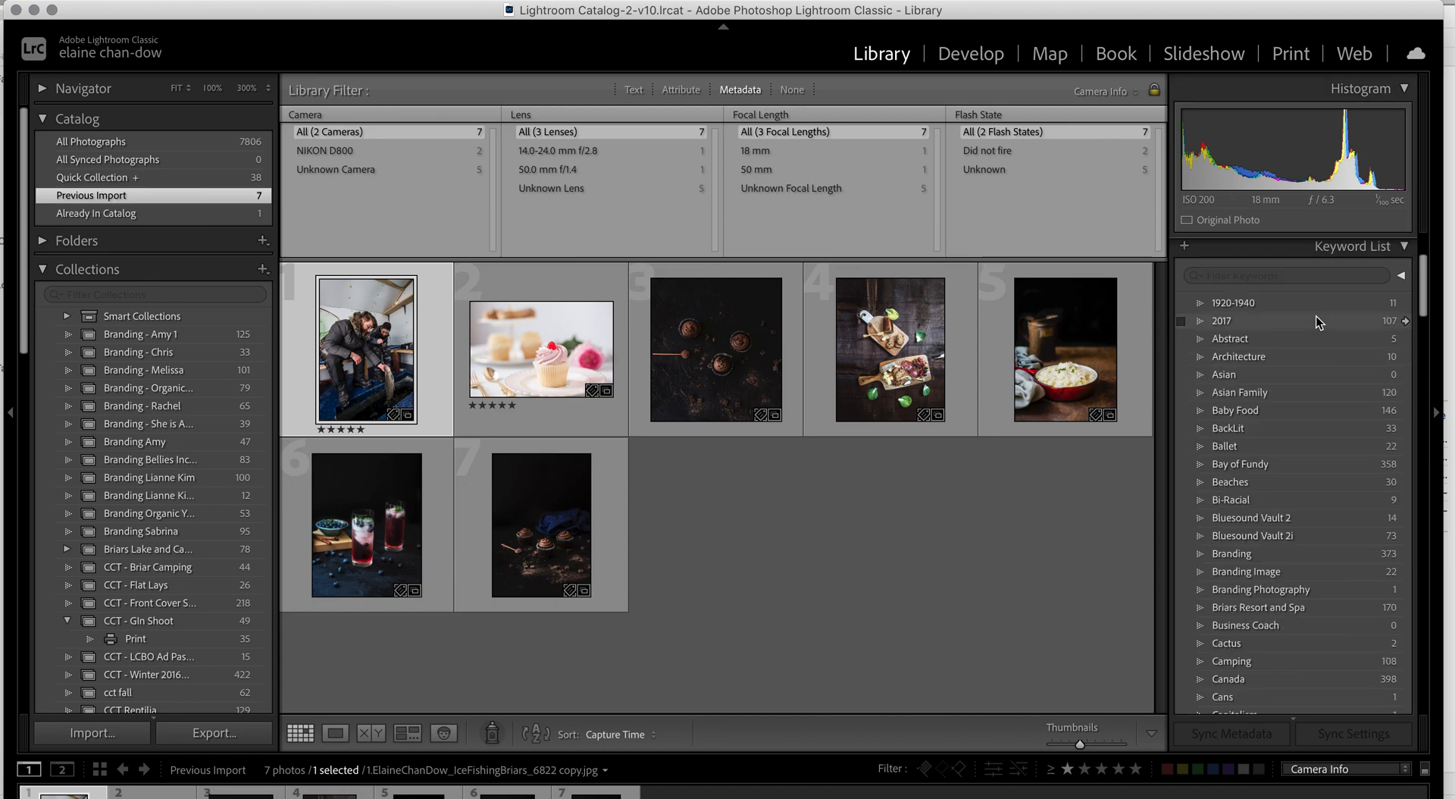
pyautogui.scroll(5, 1316, 319)
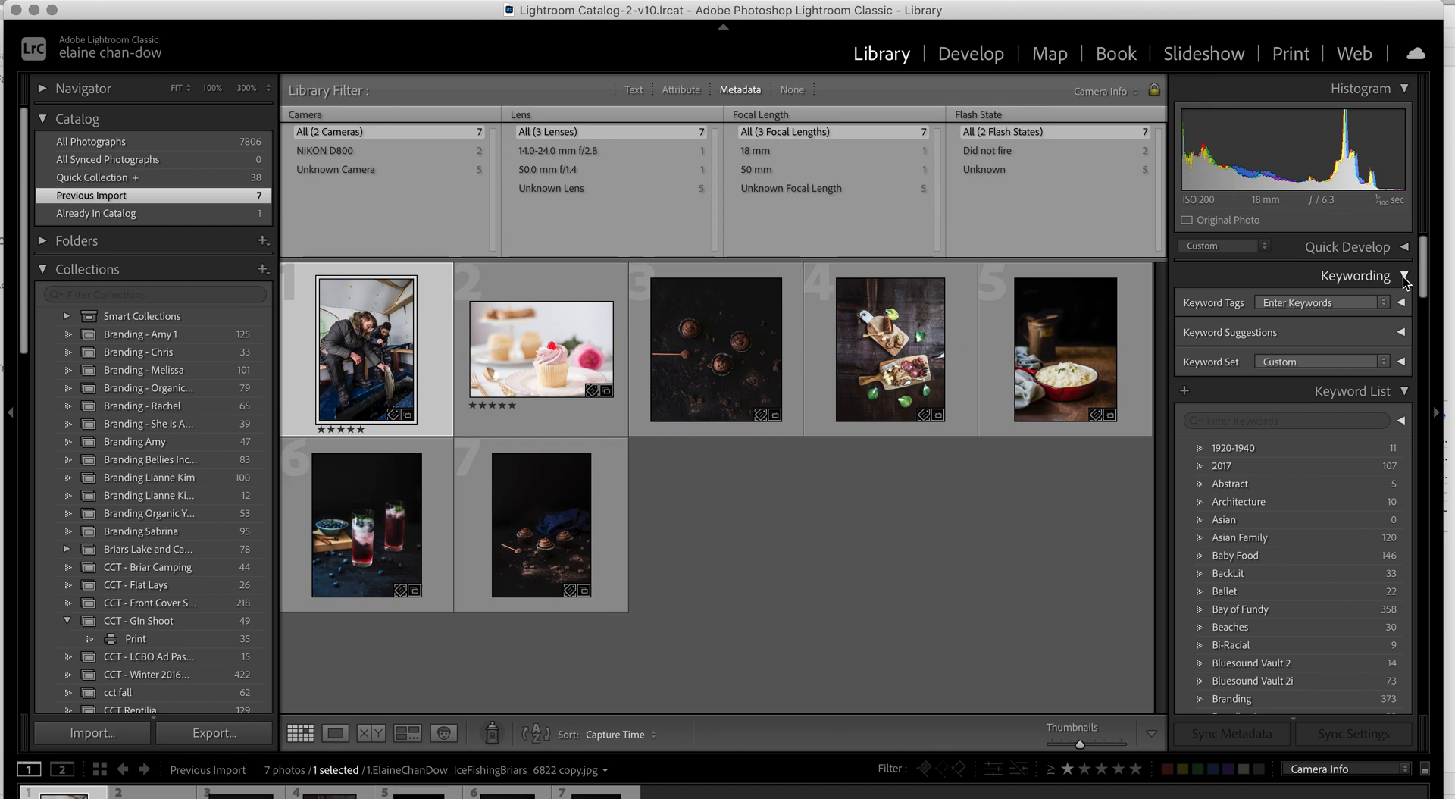
pyautogui.click(1300, 303)
pyautogui.click(1302, 303)
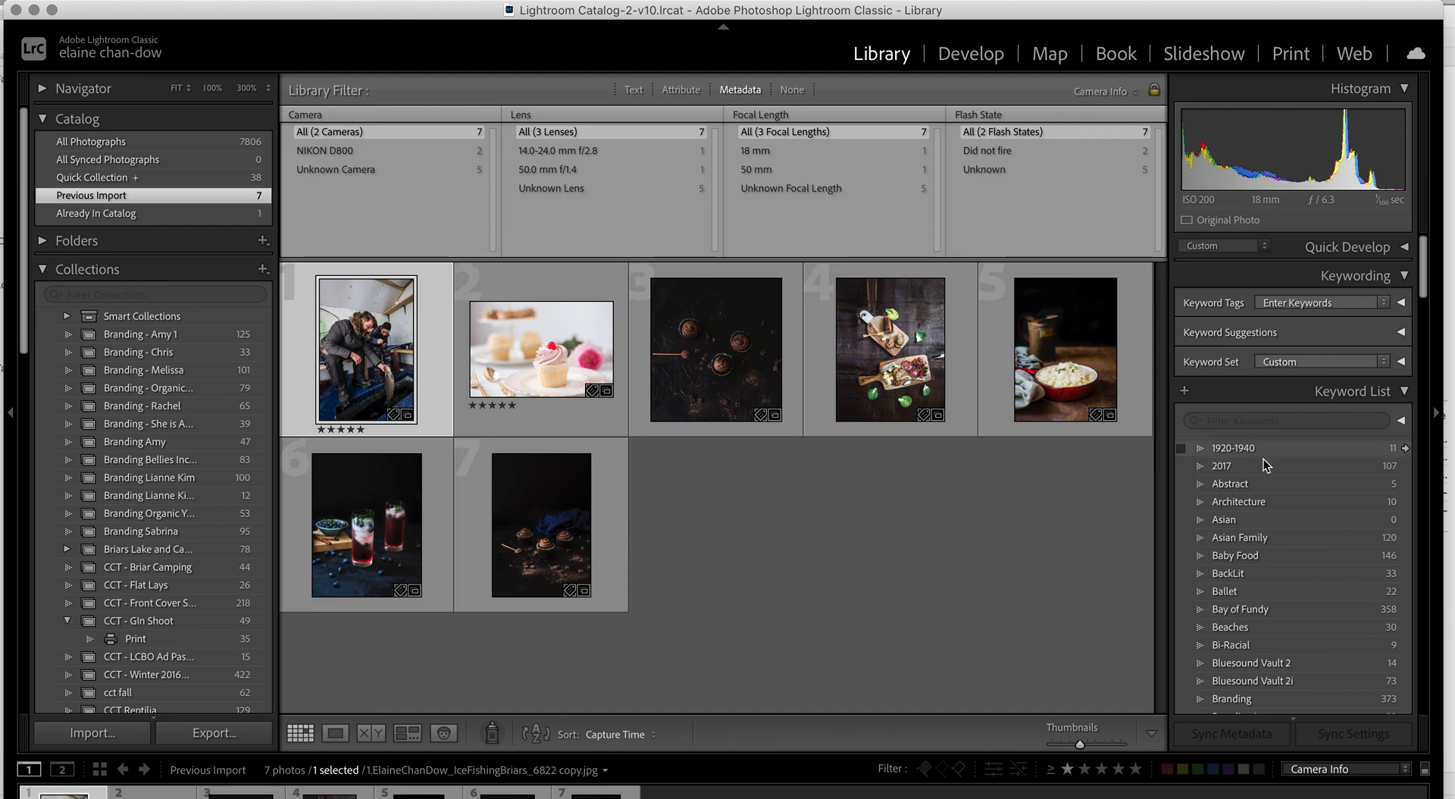
pyautogui.scroll(-2, 1270, 461)
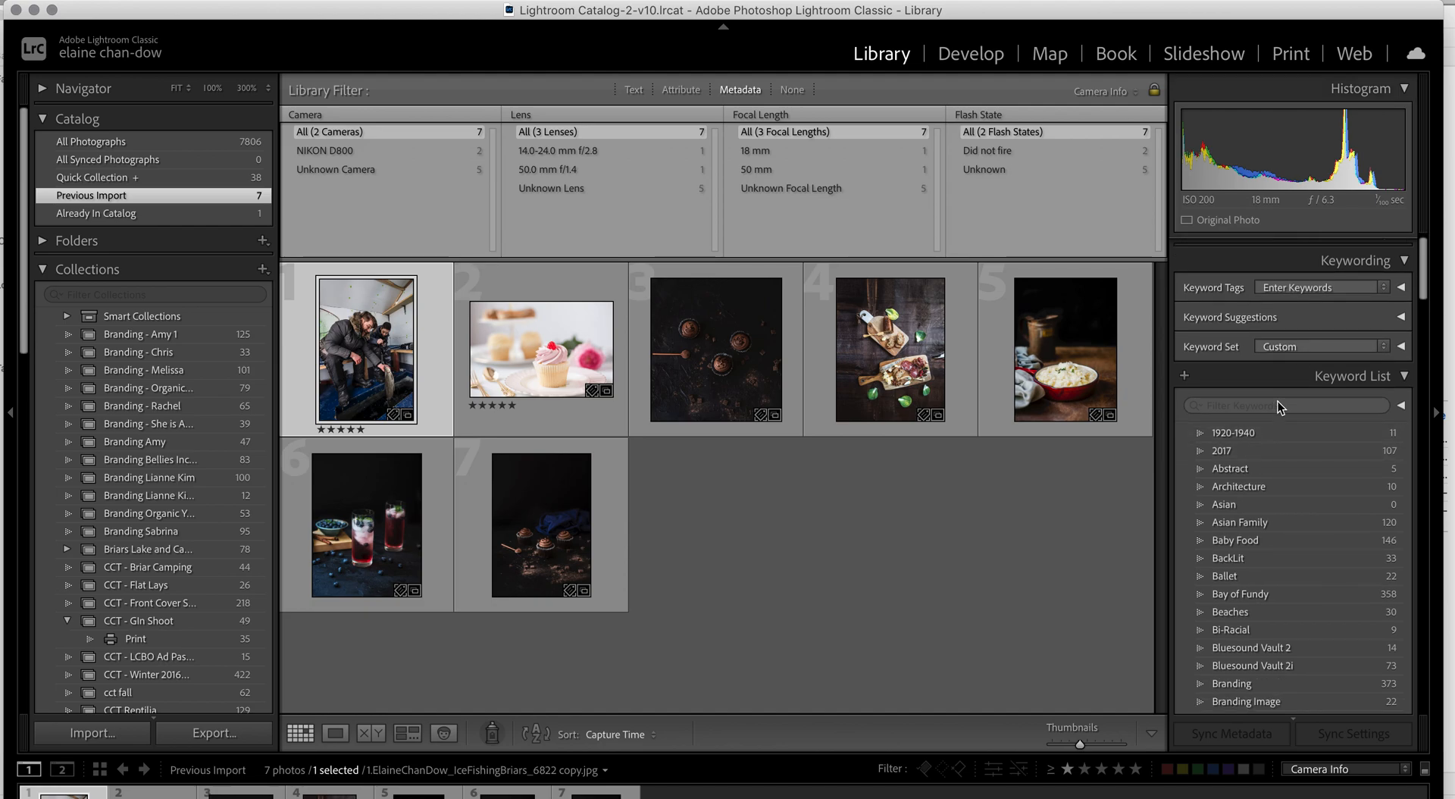
pyautogui.scroll(-2, 1278, 402)
pyautogui.scroll(3, 1250, 430)
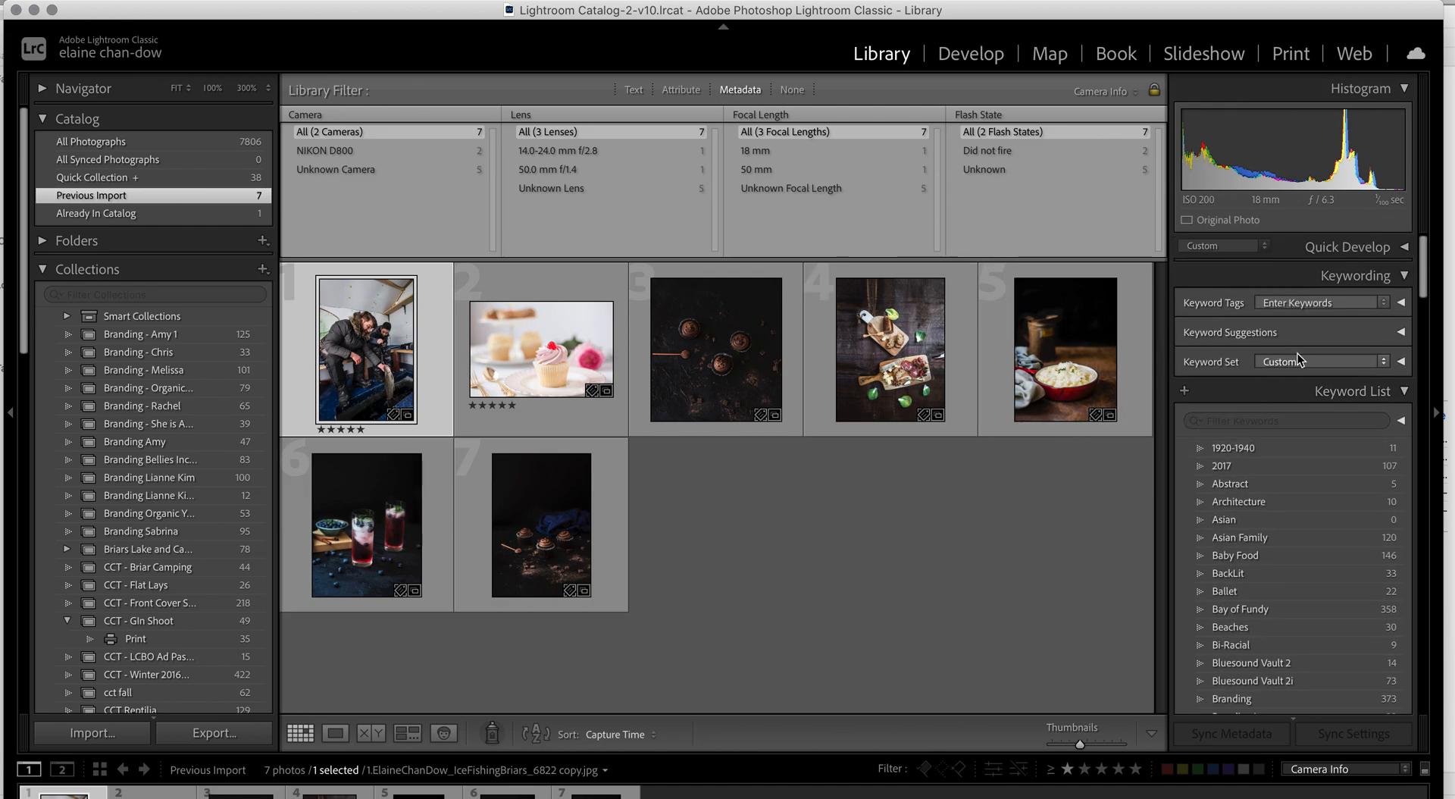
pyautogui.click(1302, 302)
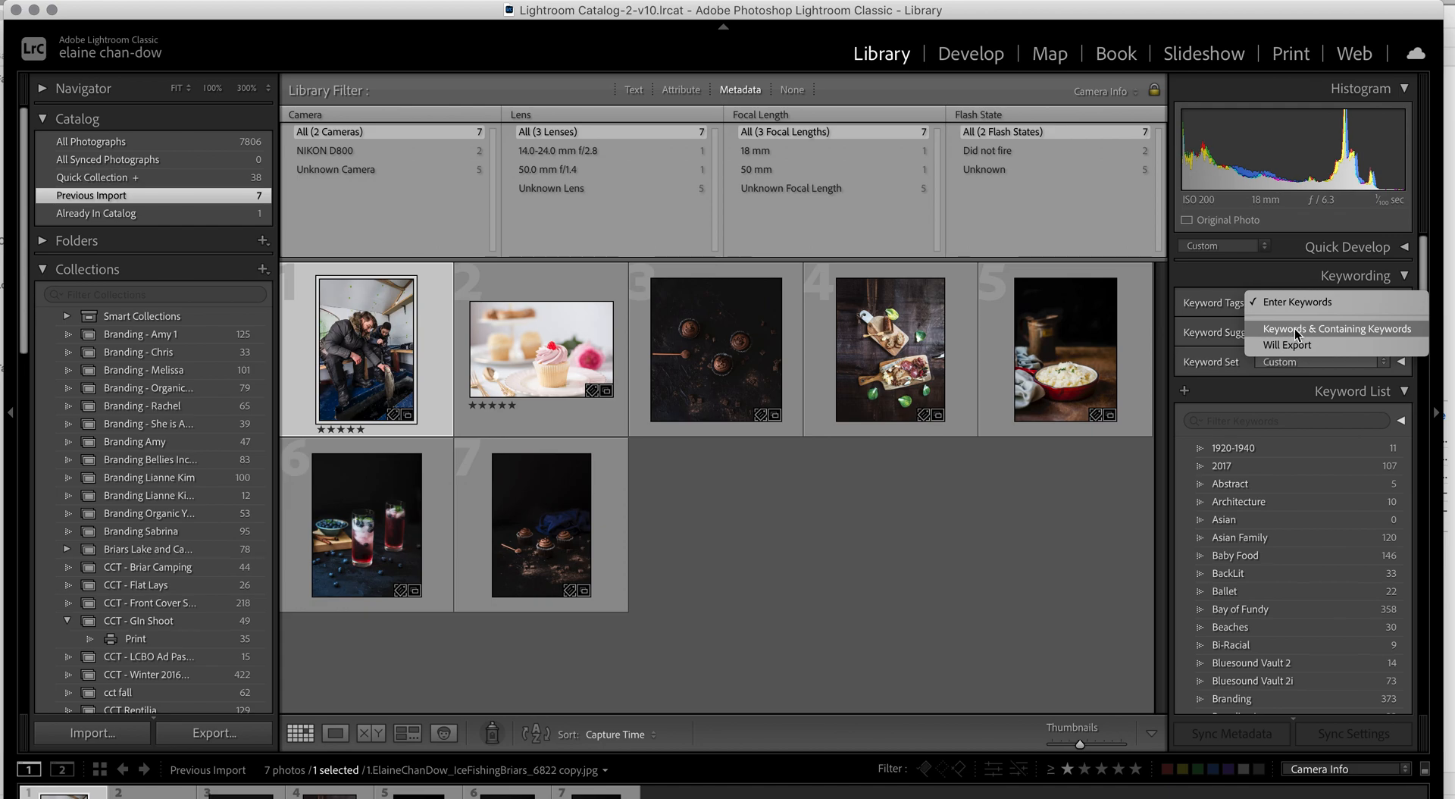
pyautogui.click(1222, 281)
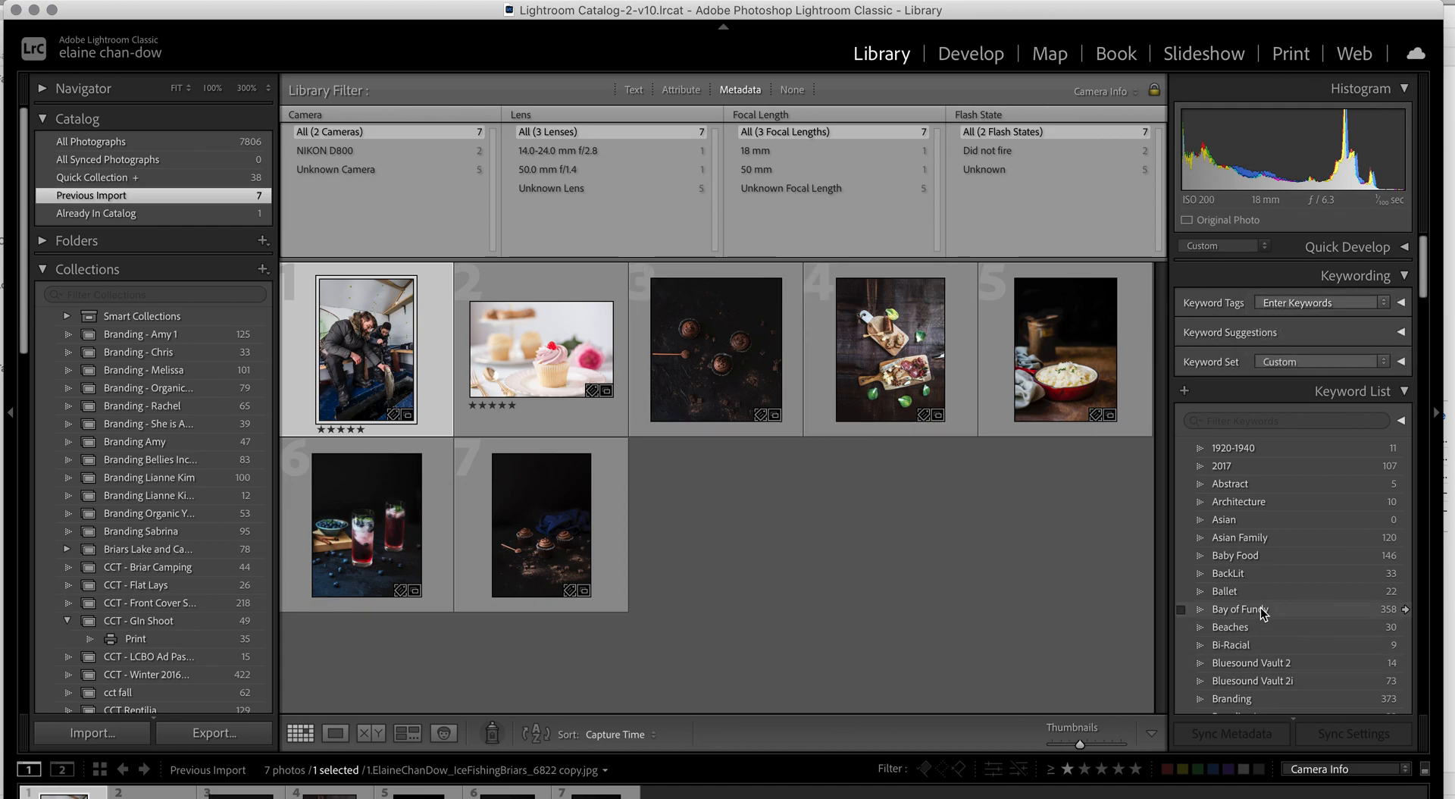
# Assign the existing copyright keyword listed just above Creative Shoot to the ice-fishing photo.
pyautogui.scroll(-8, 1255, 621)
pyautogui.scroll(-15, 1264, 607)
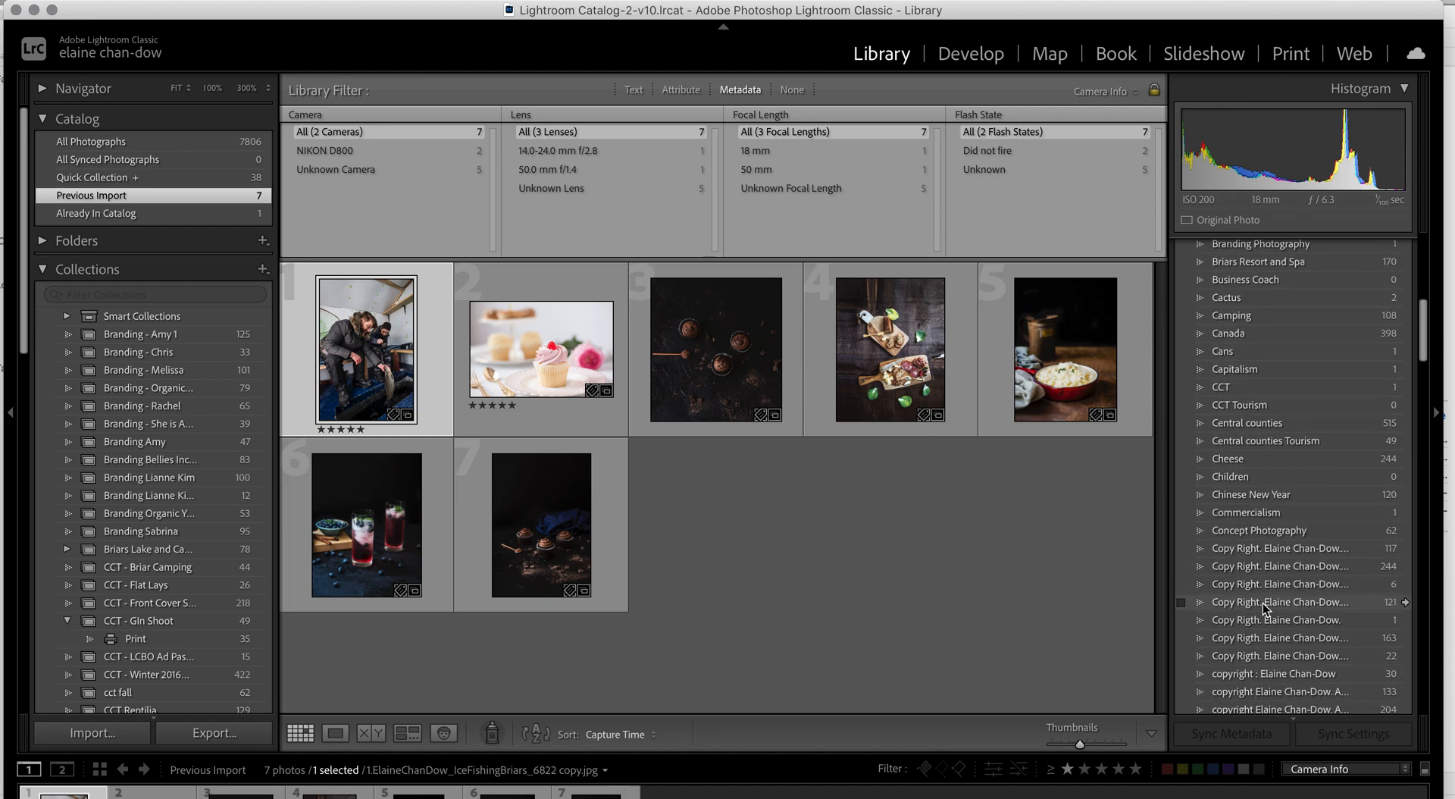
pyautogui.scroll(4, 1263, 606)
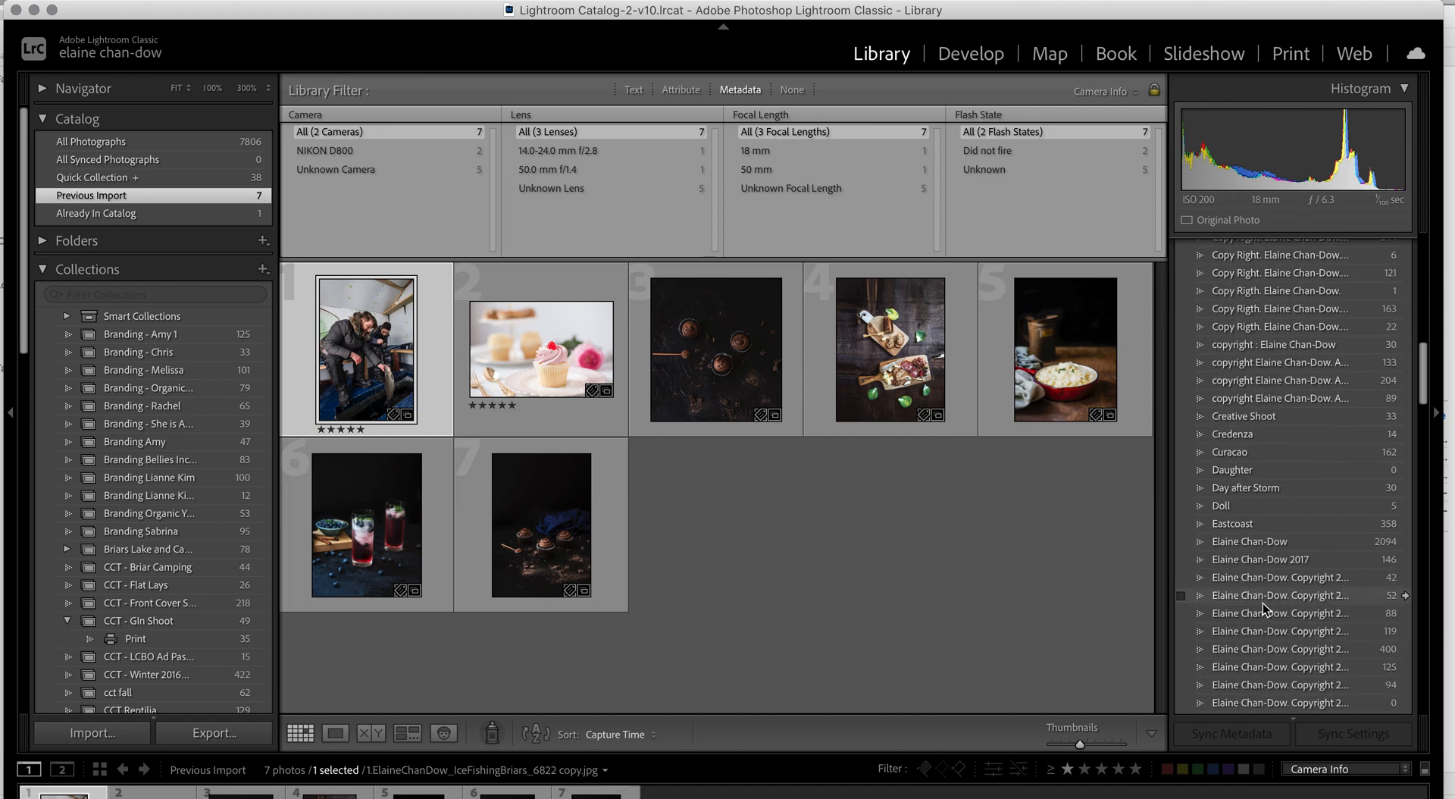
pyautogui.click(1283, 405)
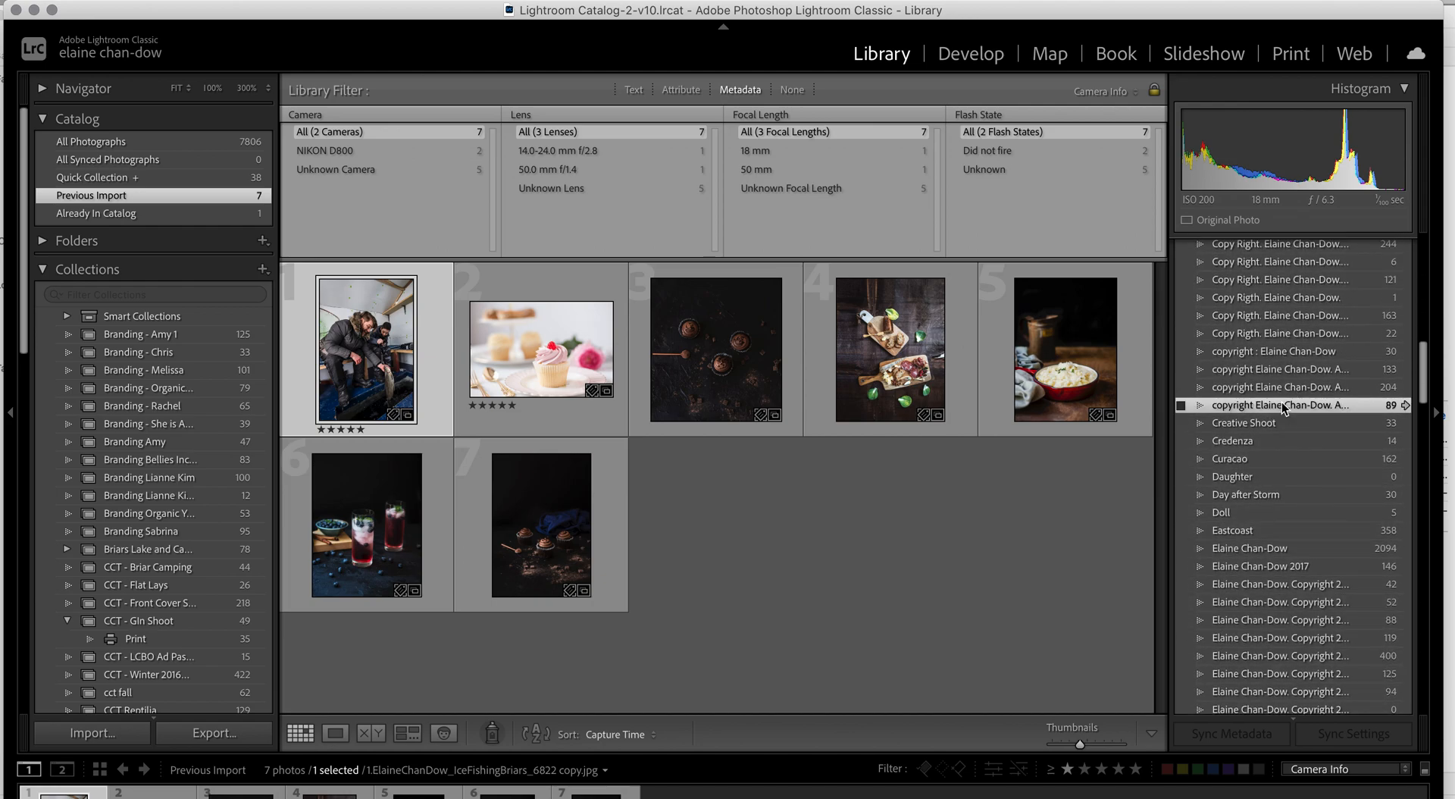
pyautogui.click(1183, 407)
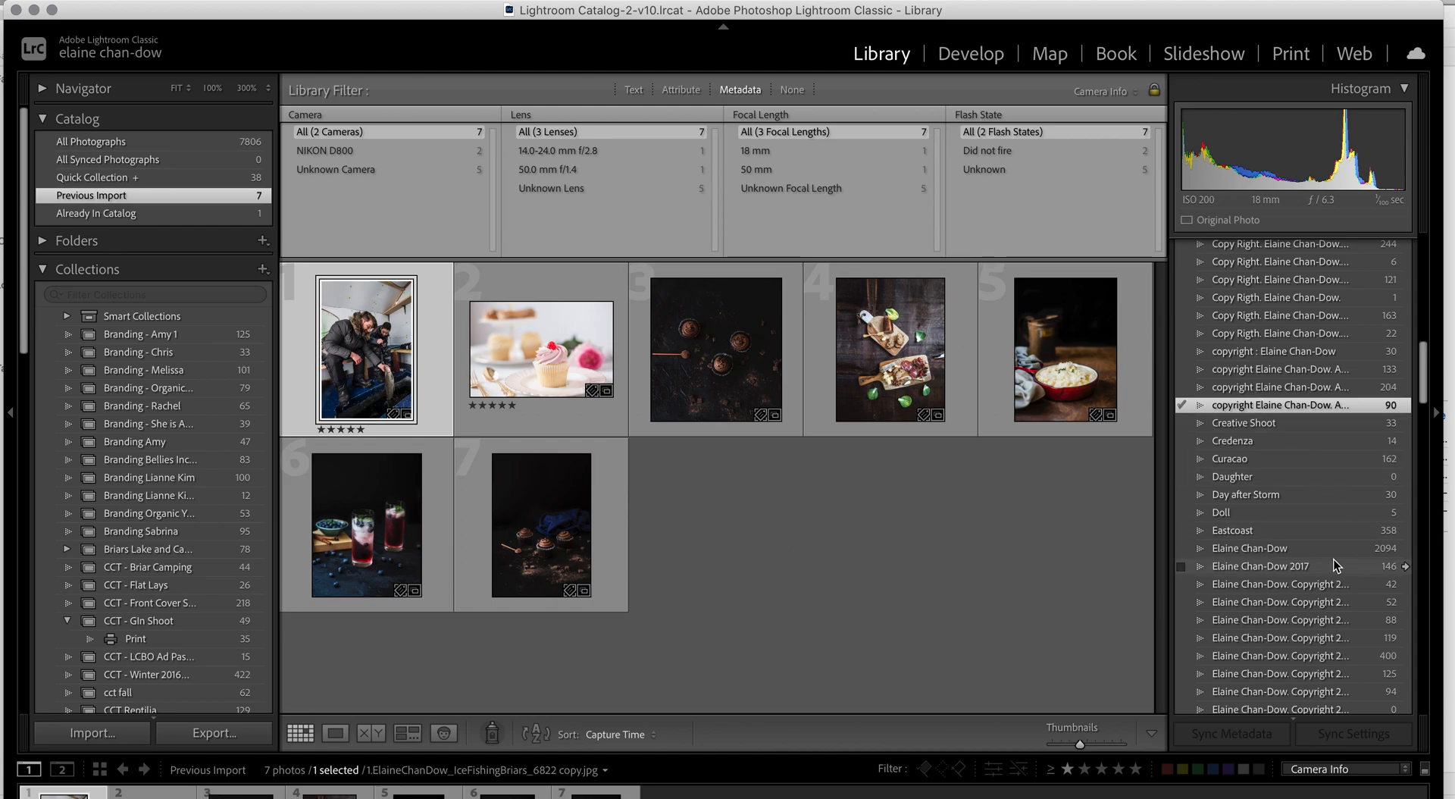
# Look through the keyword list for existing keywords that suit the ice-fishing photo.
pyautogui.scroll(-10, 1243, 561)
pyautogui.scroll(-10, 1307, 544)
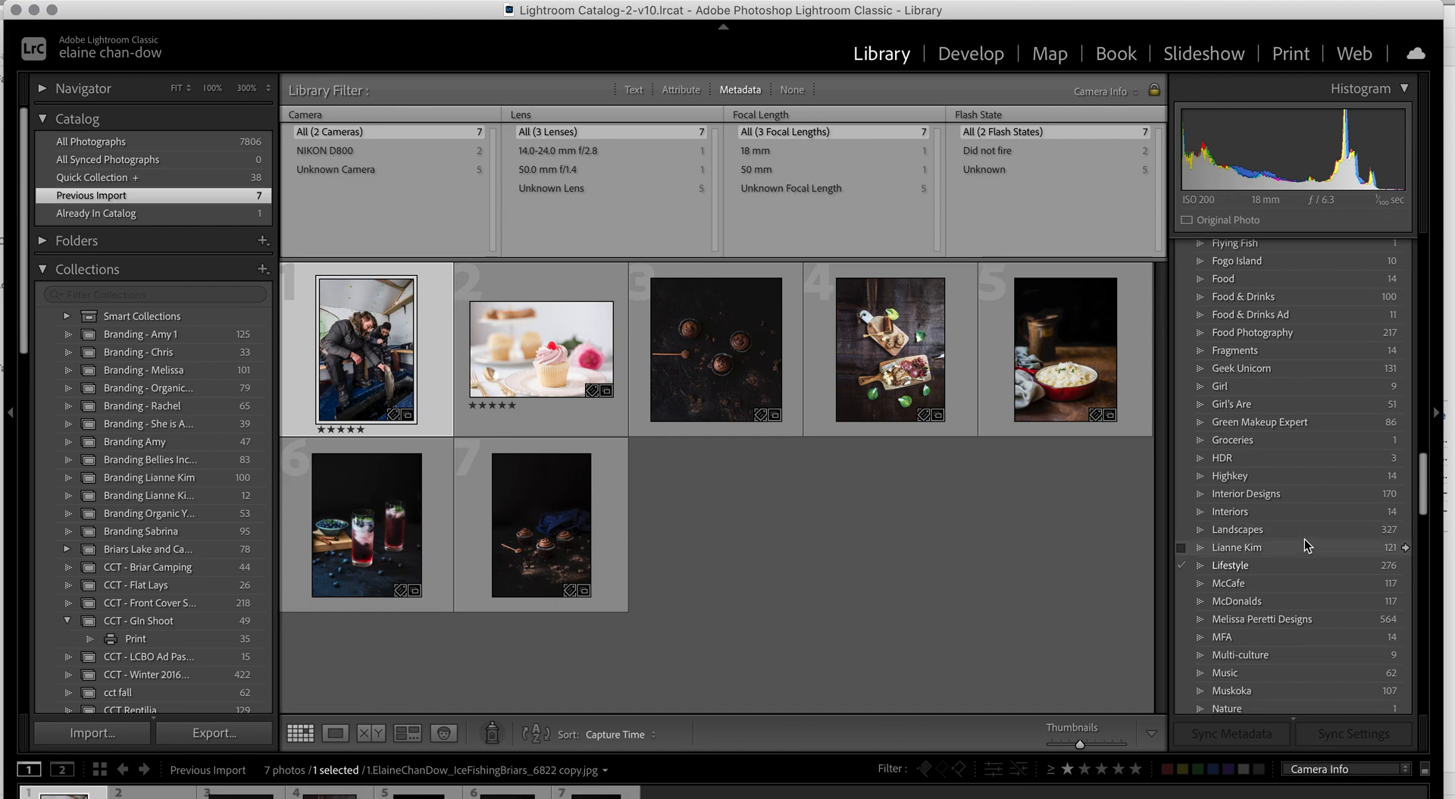
pyautogui.scroll(4, 1307, 544)
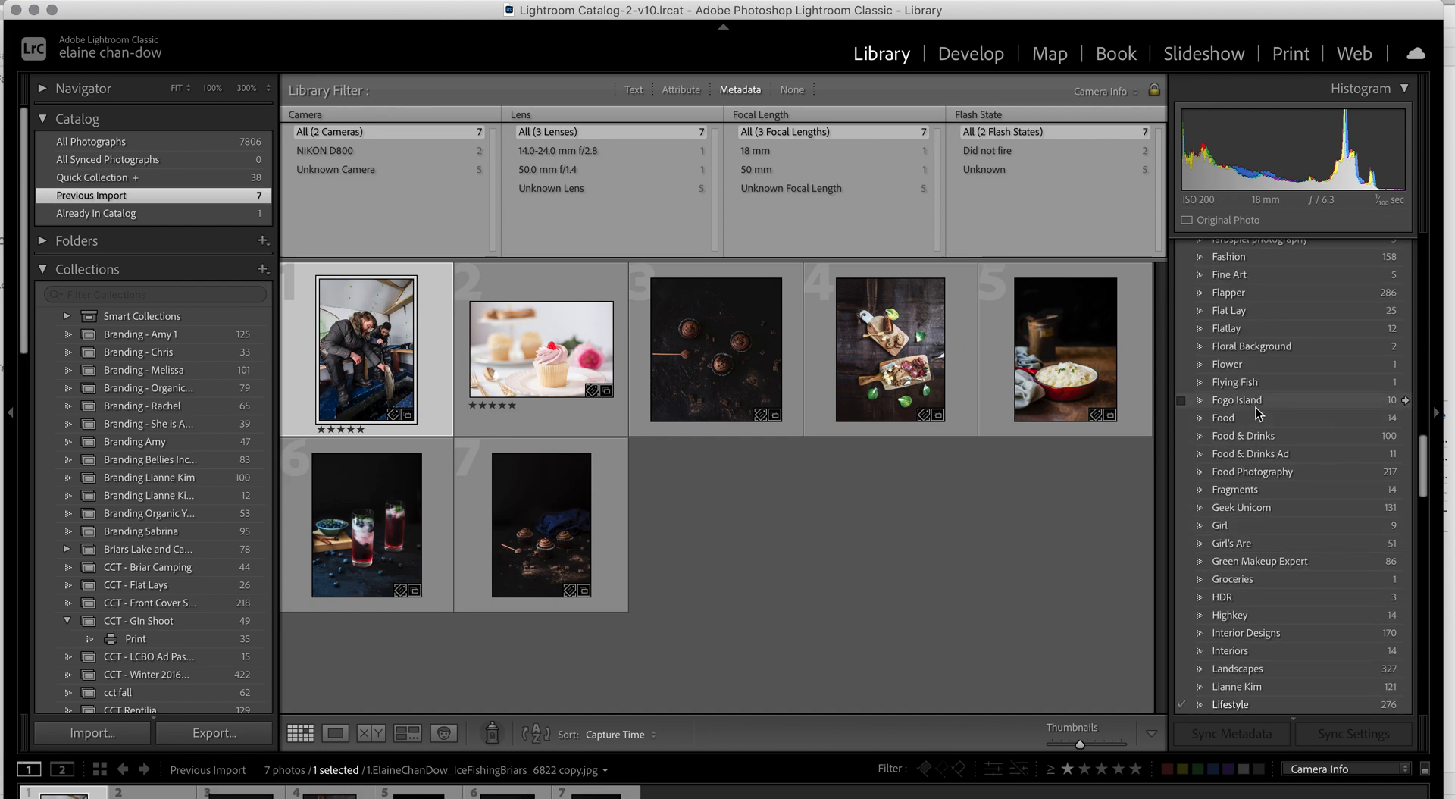
pyautogui.scroll(2, 1265, 381)
pyautogui.scroll(-6, 1263, 395)
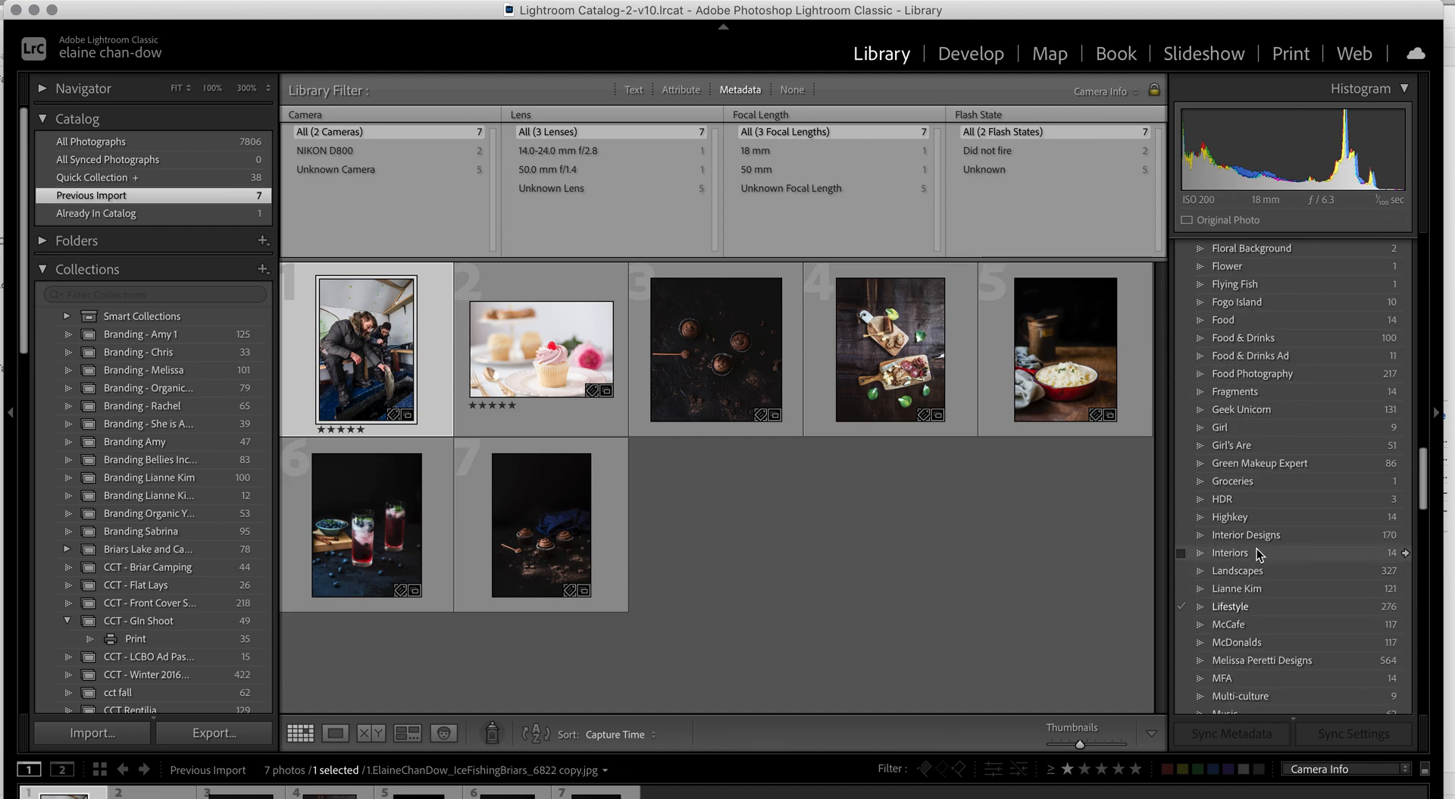
pyautogui.scroll(10, 1251, 574)
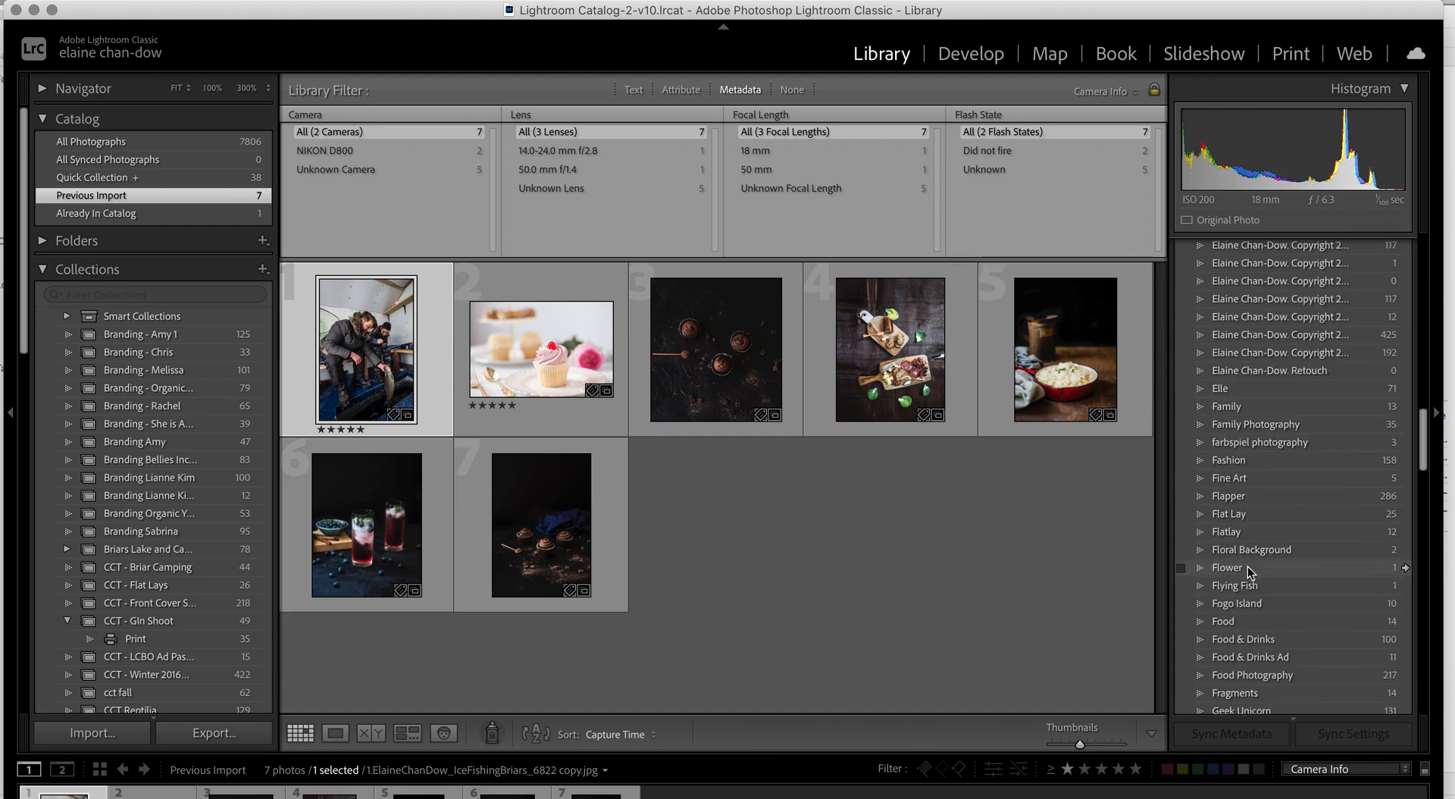
pyautogui.scroll(15, 1251, 574)
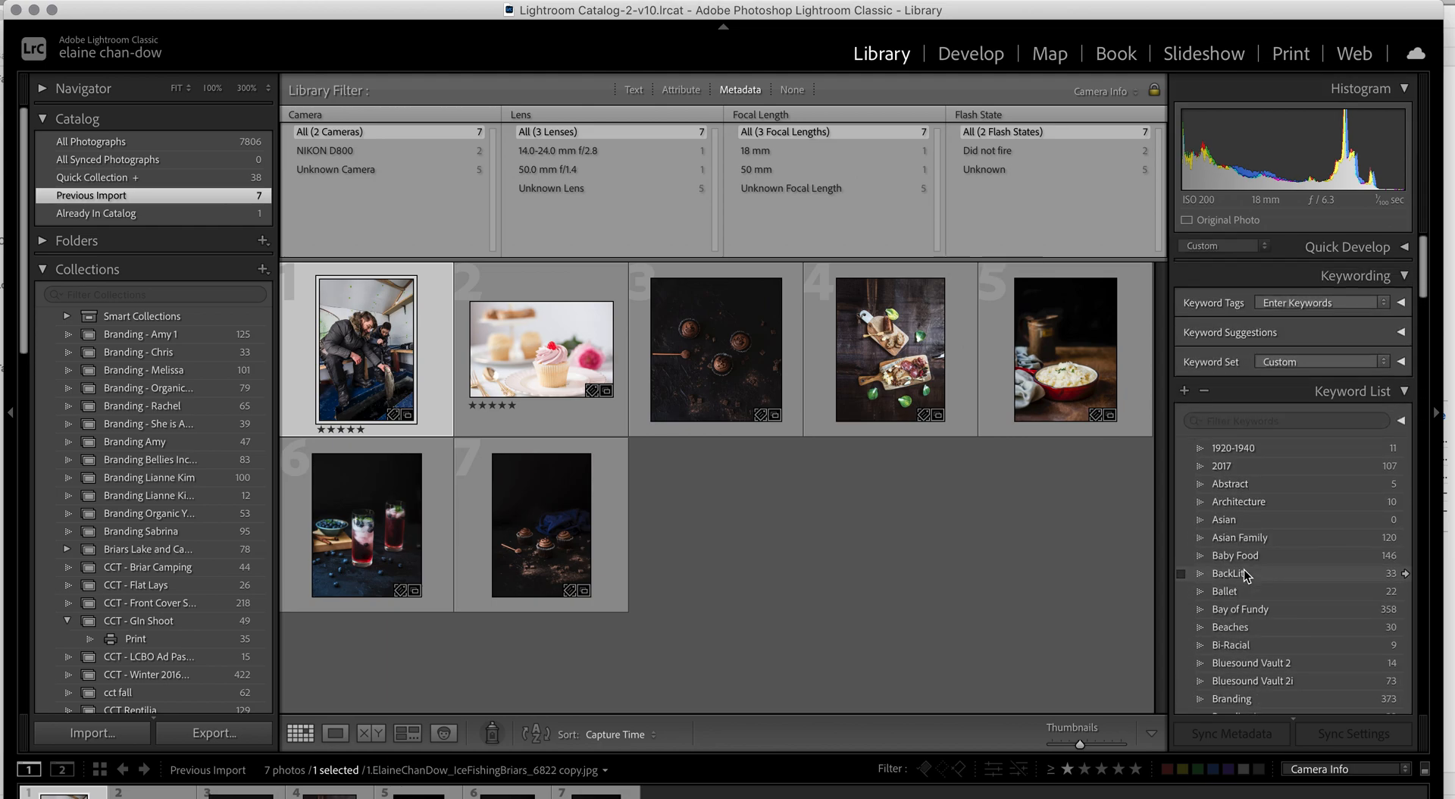
# Create a keyword tag named Ice Fishing inside the selected copyright keyword.
pyautogui.click(1184, 391)
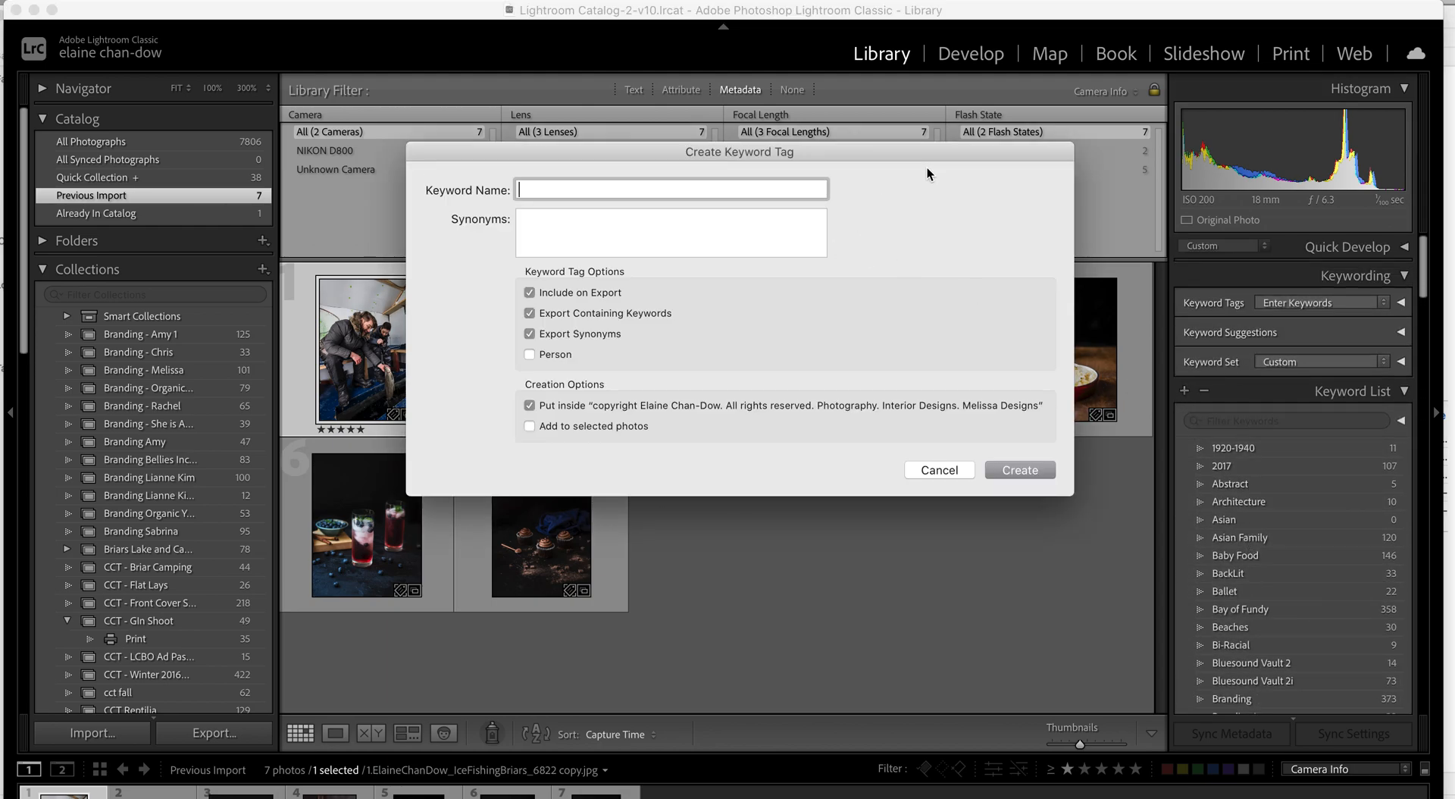
pyautogui.write('Ice Fishing')
pyautogui.click(1022, 475)
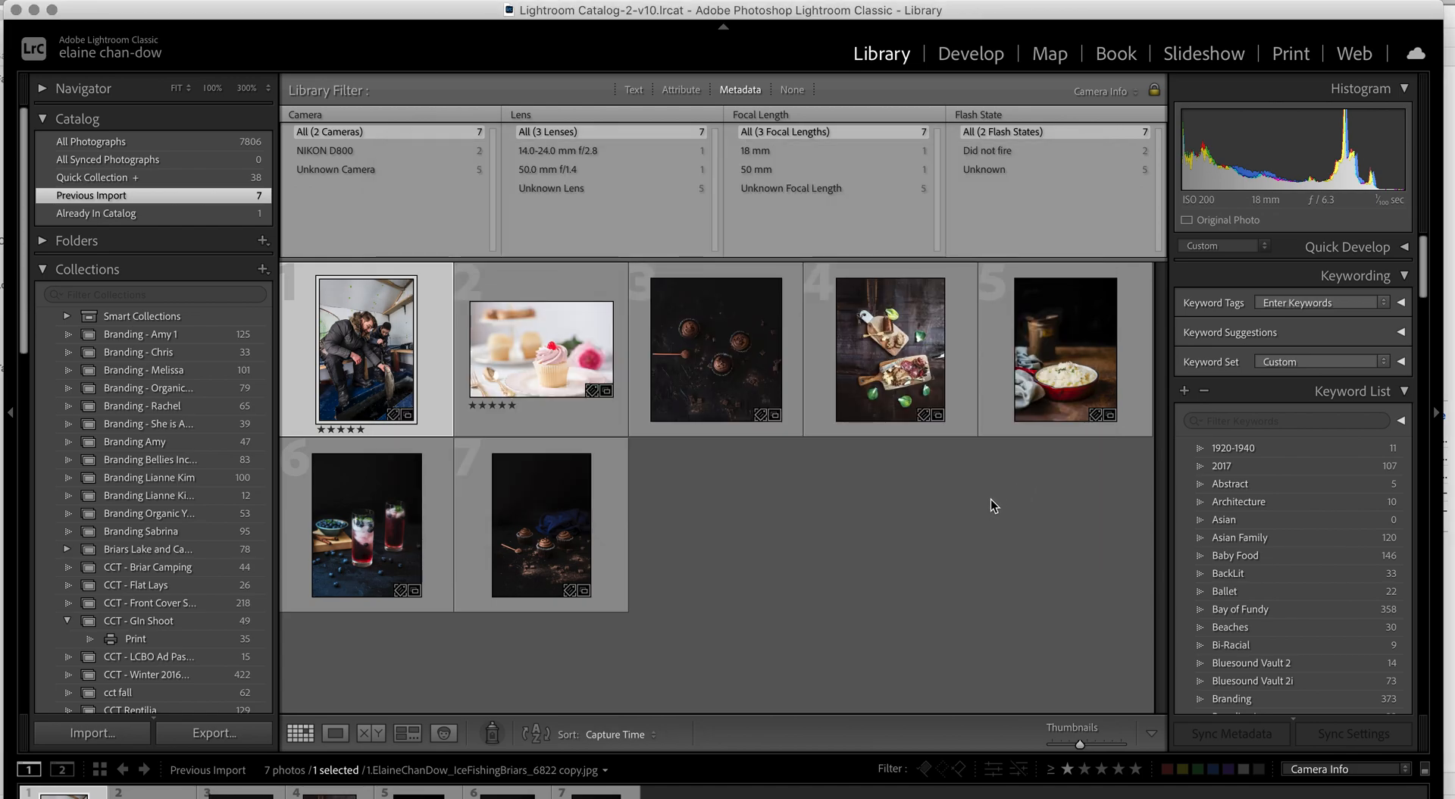
# Show the keyword suggestions for the high-tea cupcake photo and add the suggested Copy Right keyword to it.
pyautogui.click(555, 372)
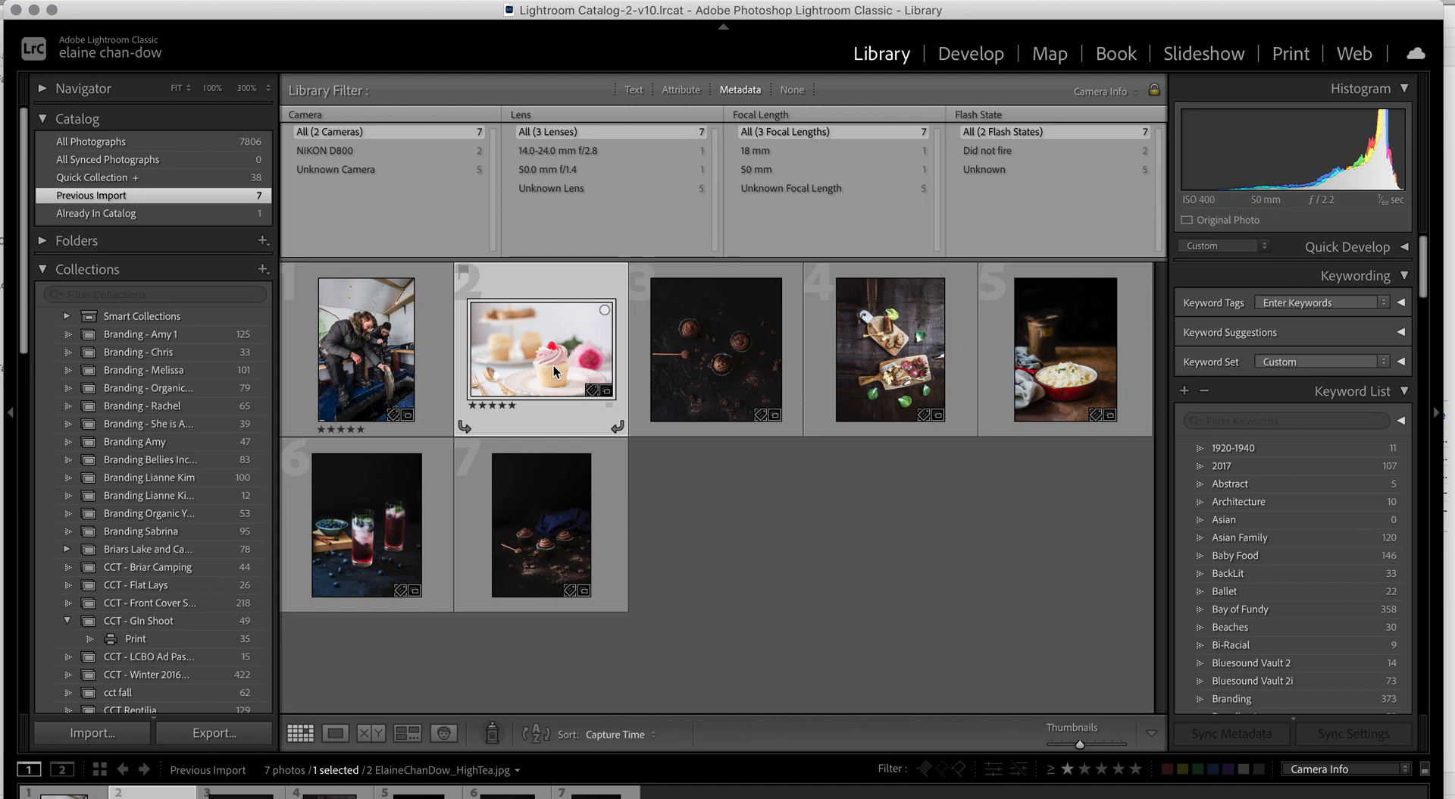
pyautogui.click(1401, 333)
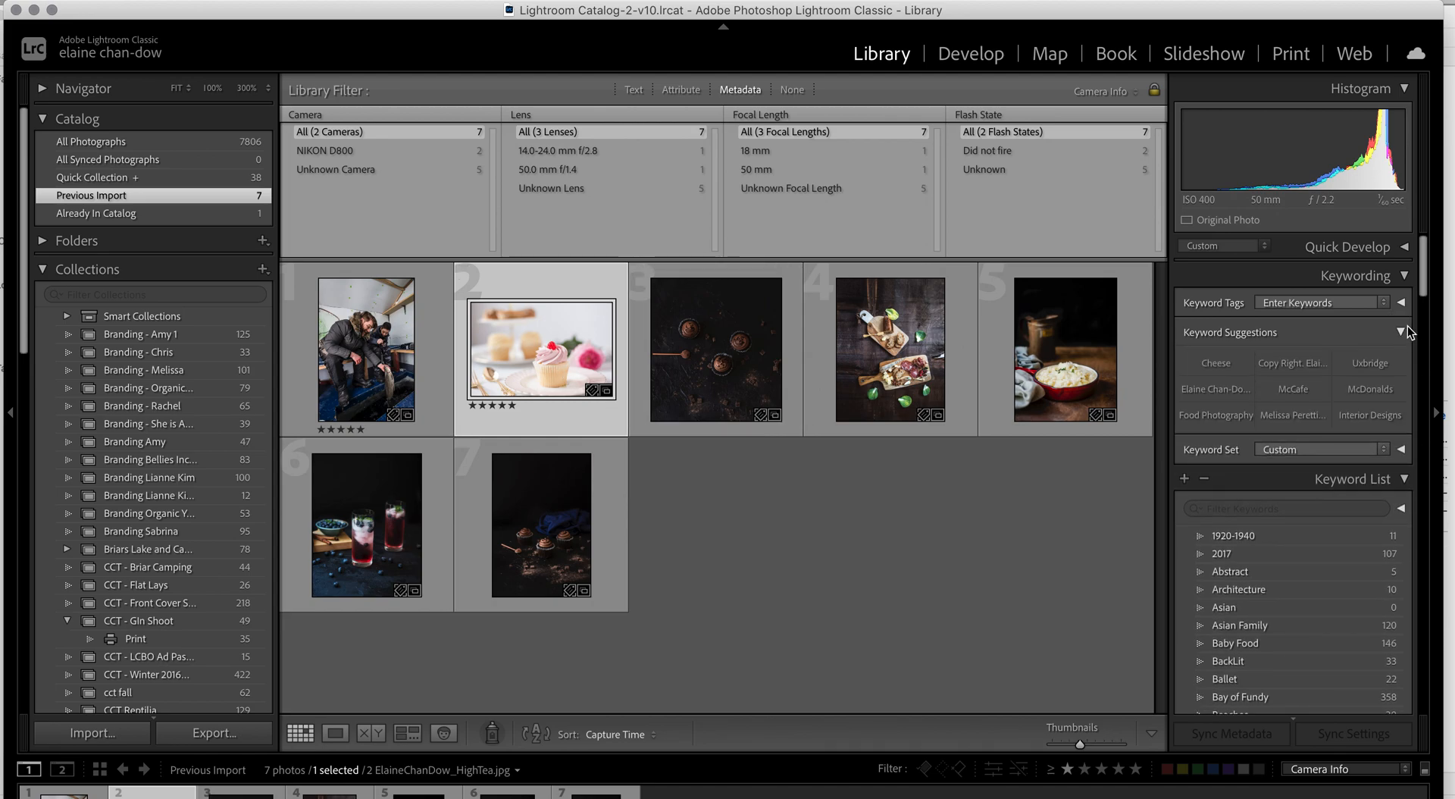
pyautogui.click(1301, 368)
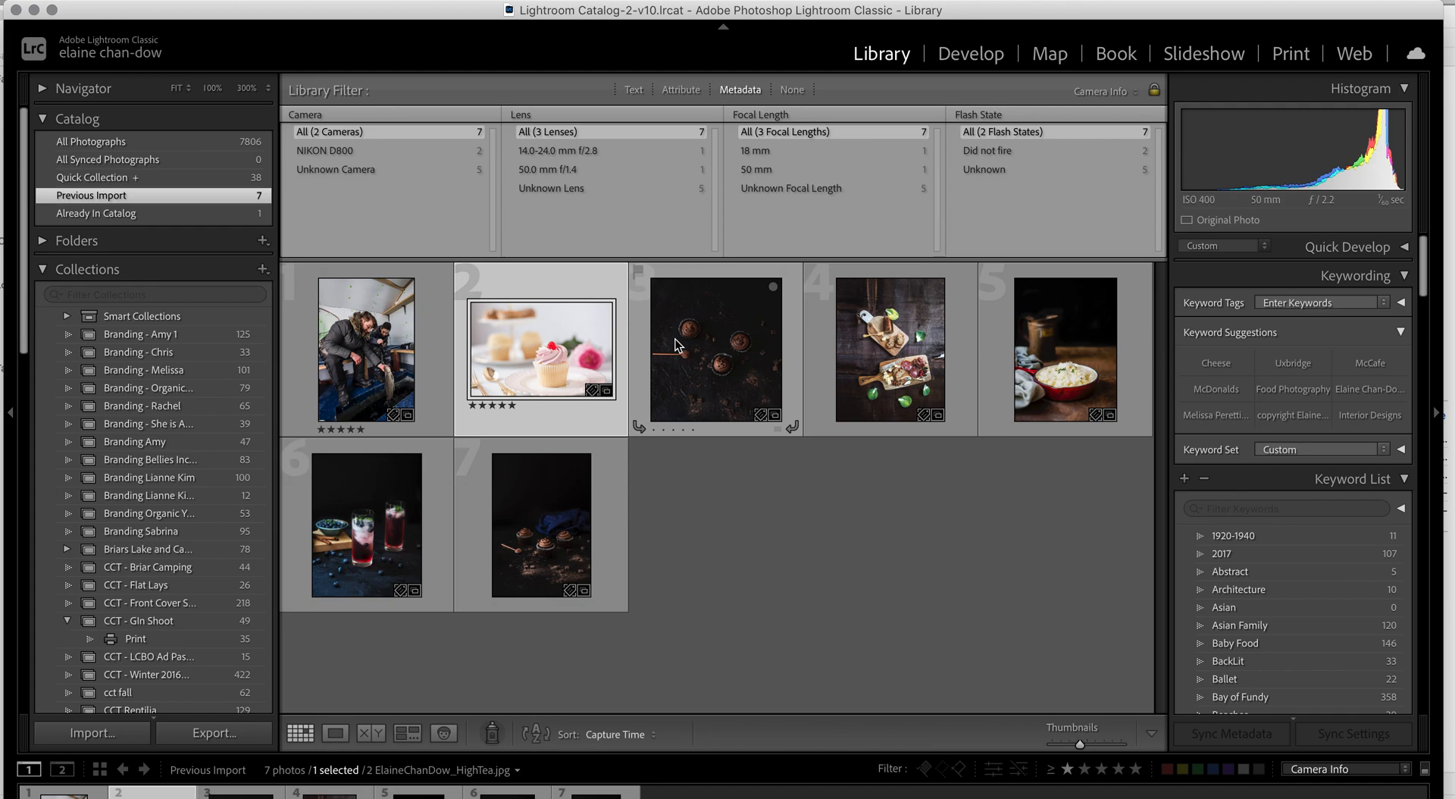
# Open the ice-fishing photo at 200% zoom and bring it into the Develop module.
pyautogui.click(699, 343)
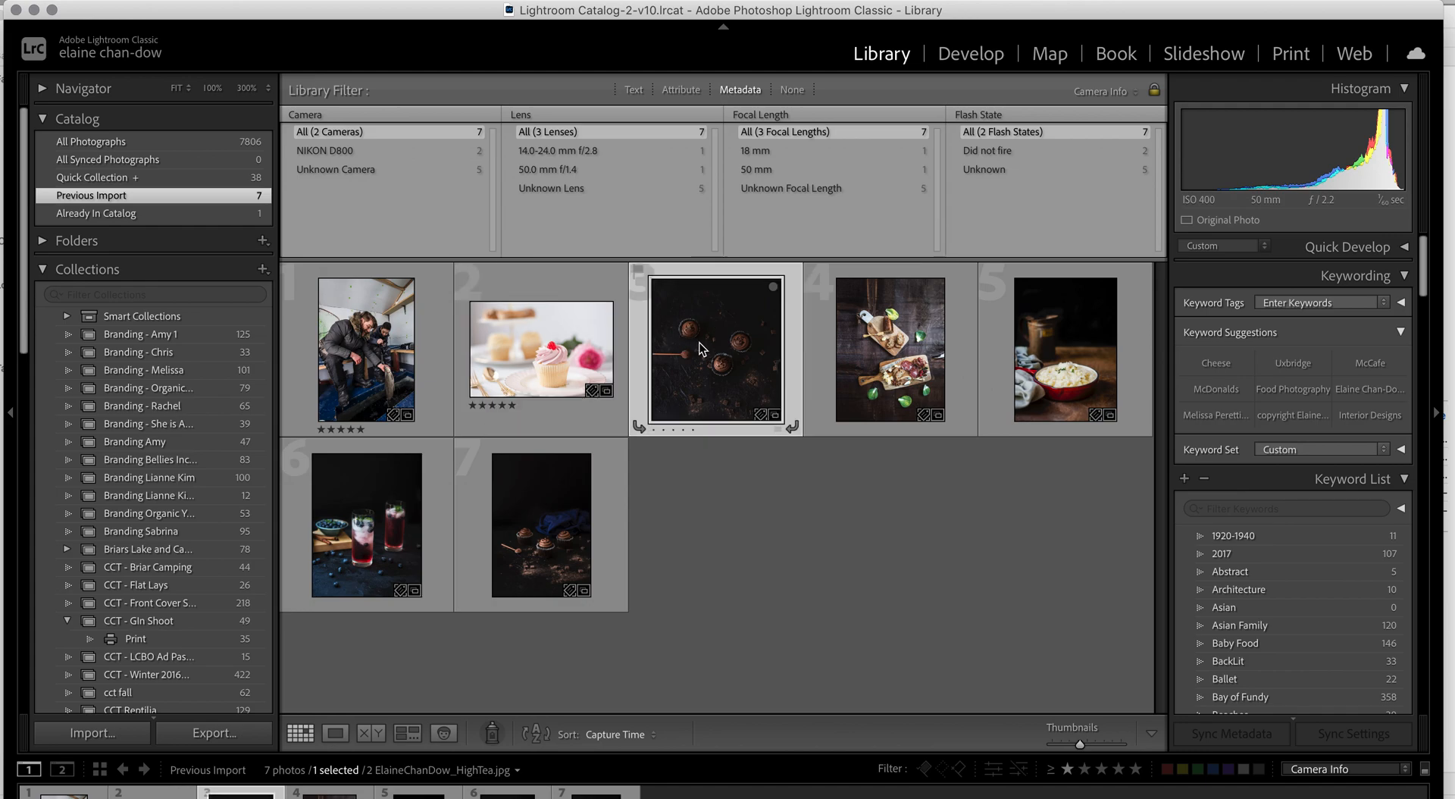
pyautogui.click(908, 366)
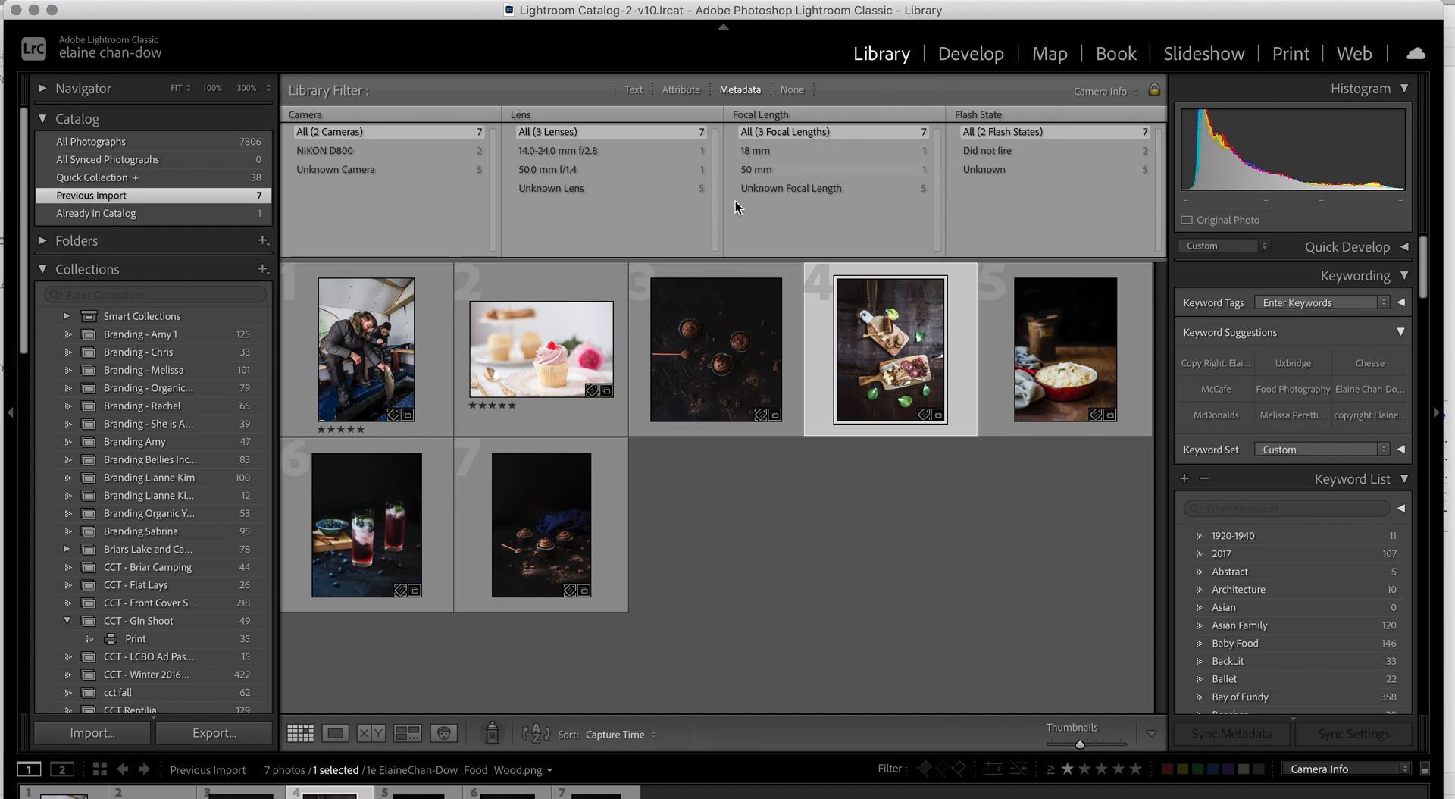
pyautogui.doubleClick(399, 367)
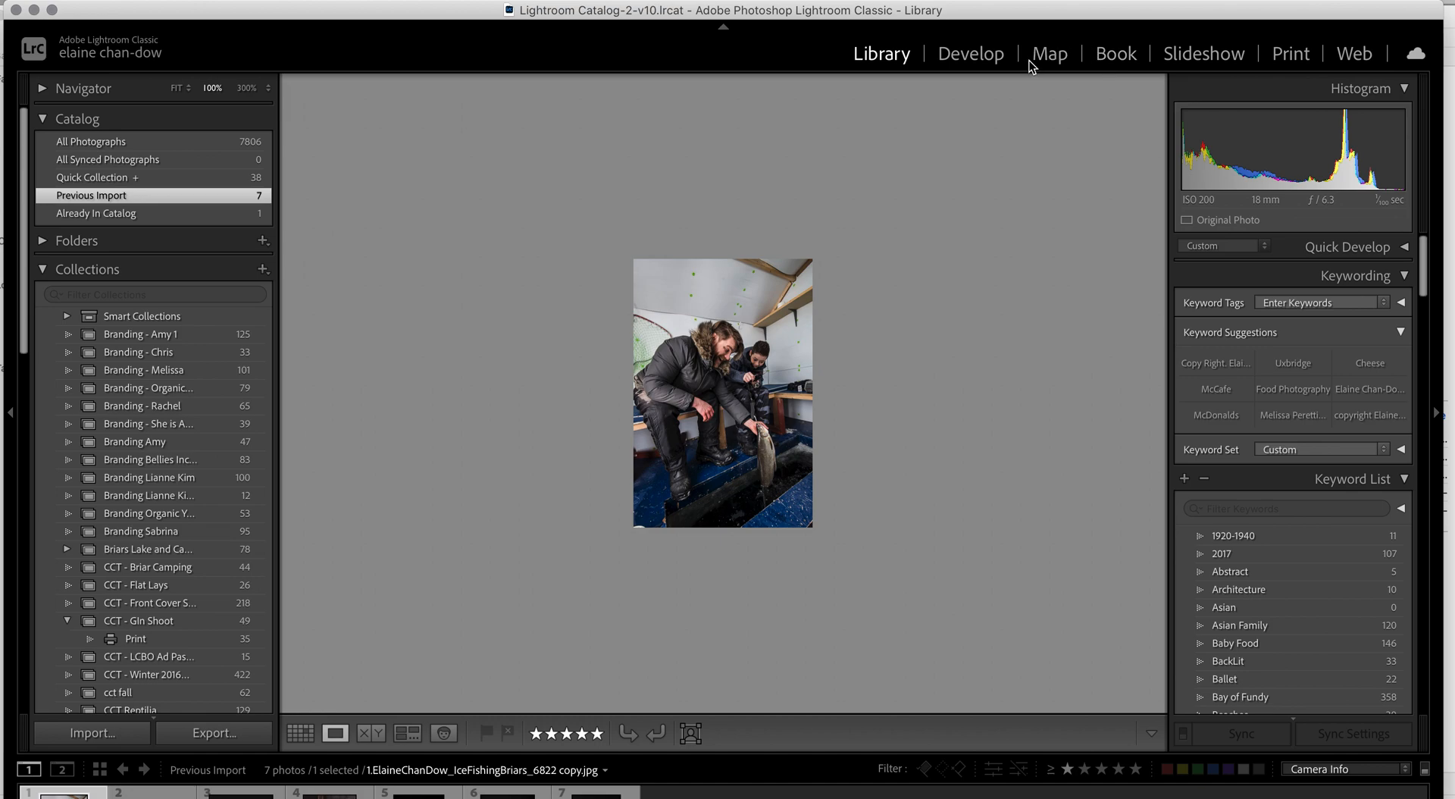
pyautogui.press('super+equal')
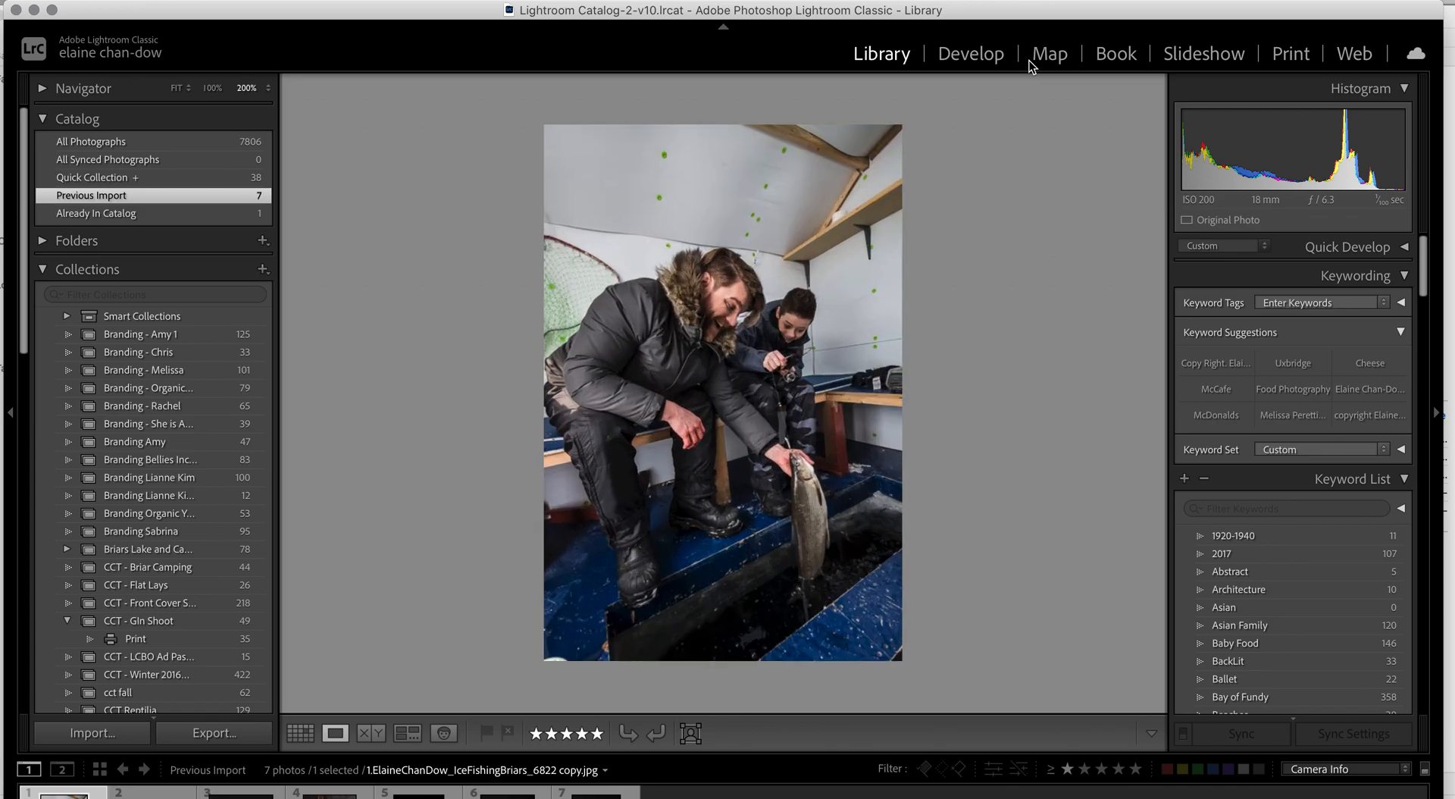
pyautogui.click(997, 59)
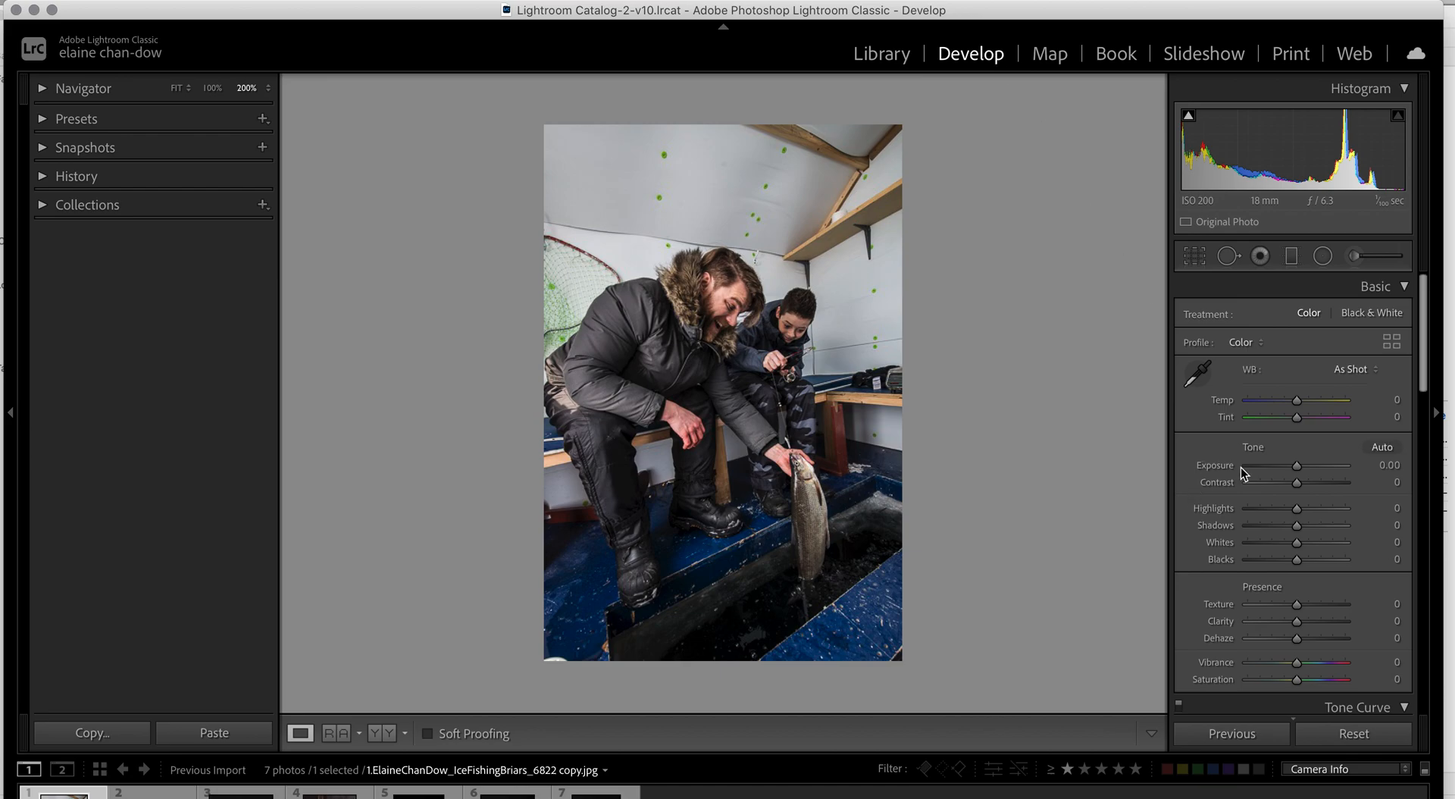
# Set the ice-fishing photo's exposure to +0.55 and its contrast to +19.
pyautogui.moveTo(1299, 469); pyautogui.dragTo(1304, 489)
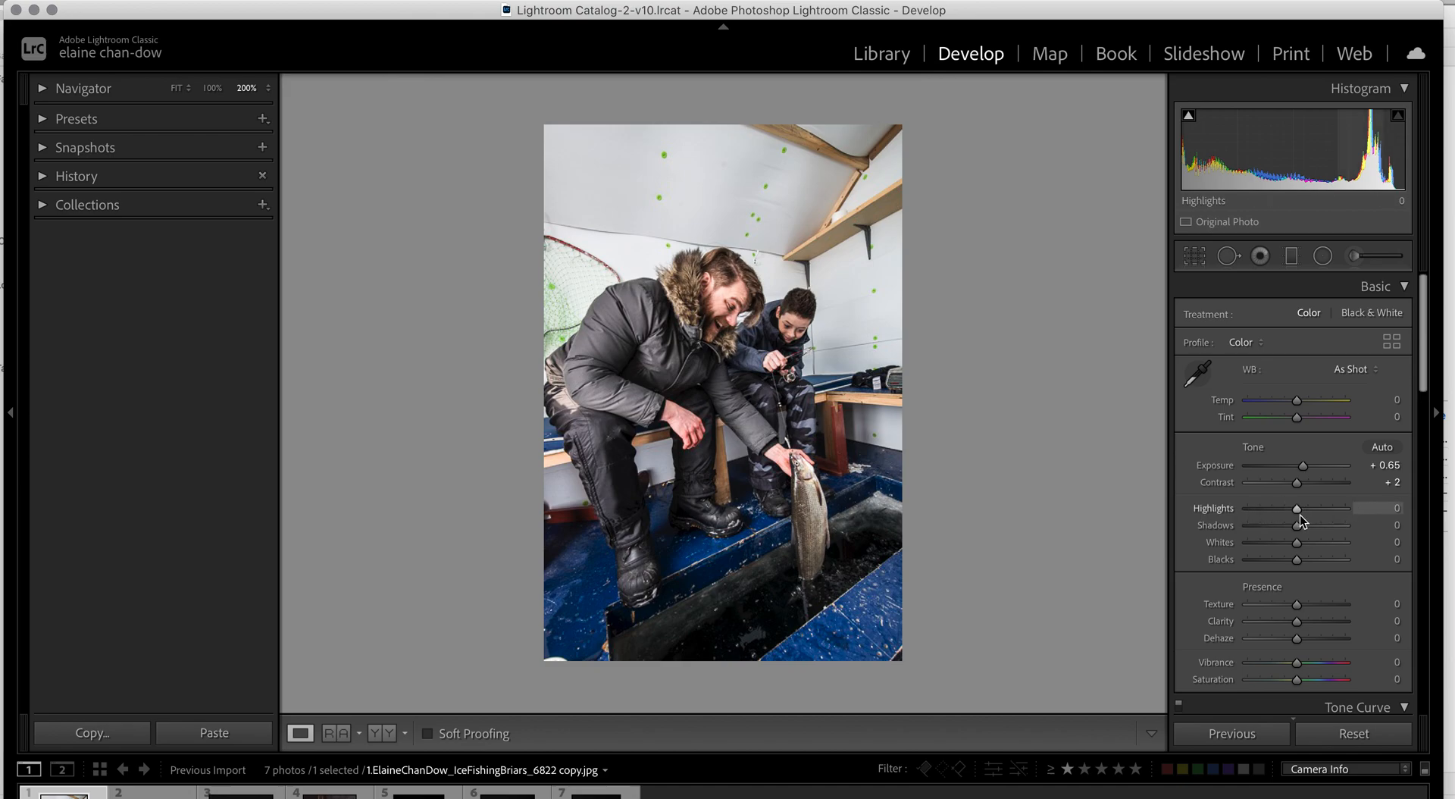
pyautogui.click(1301, 485)
pyautogui.moveTo(1301, 485)
pyautogui.mouseDown()
pyautogui.moveTo(1276, 486)
pyautogui.moveTo(1312, 490)
pyautogui.mouseUp()
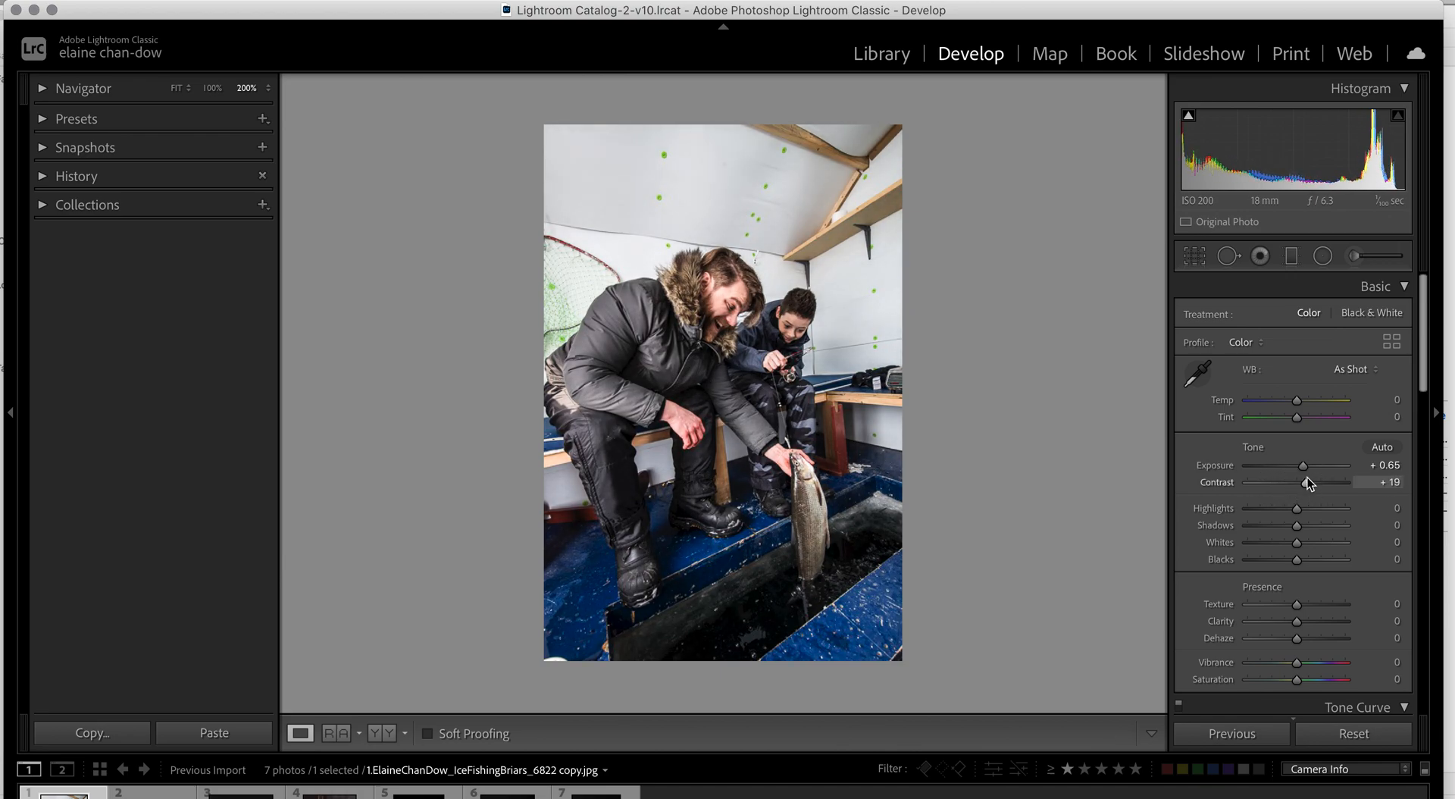
pyautogui.doubleClick(1301, 466)
pyautogui.moveTo(1301, 466); pyautogui.dragTo(1307, 466)
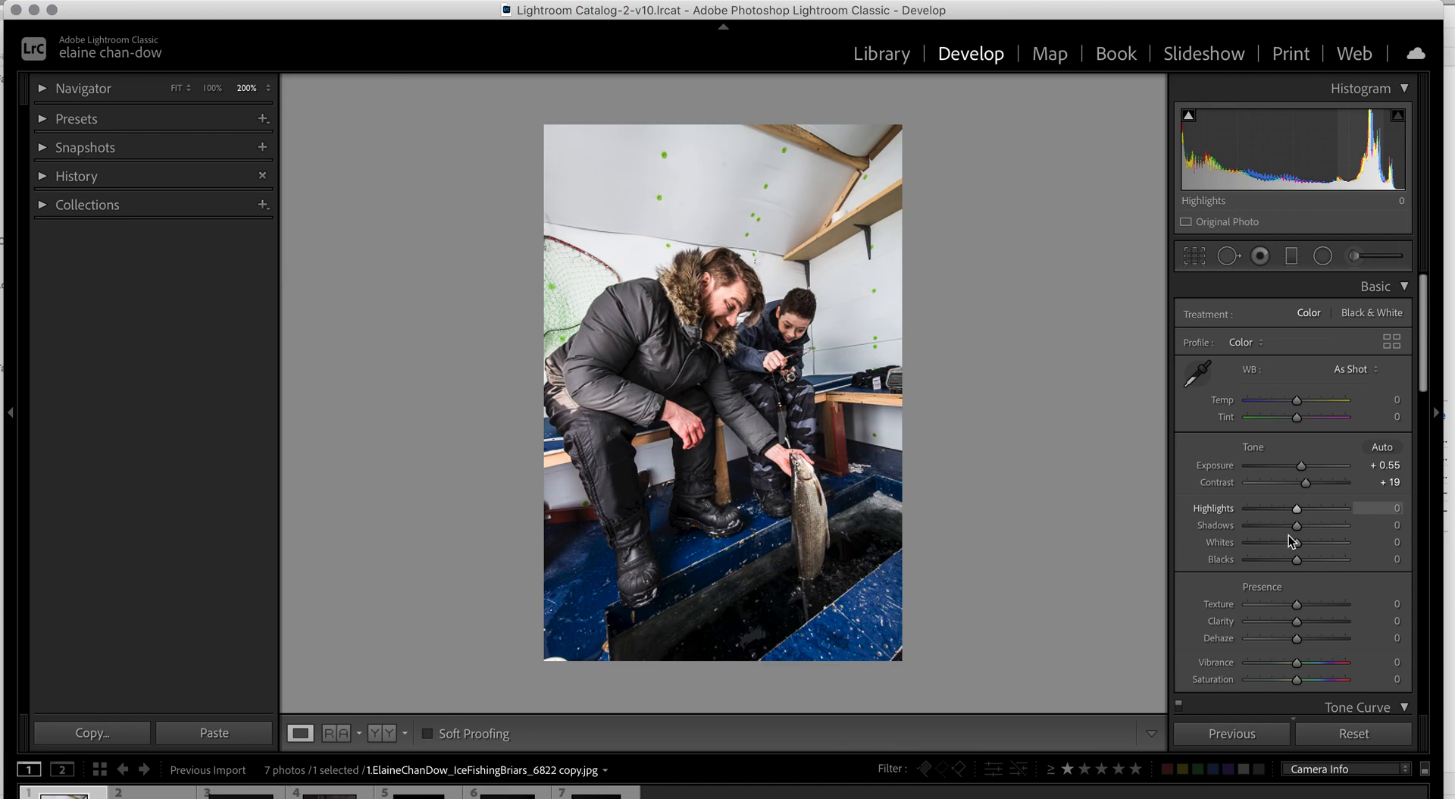
# Set the white balance by sampling the white wall beside the boy as the target neutral.
pyautogui.scroll(-2, 1223, 565)
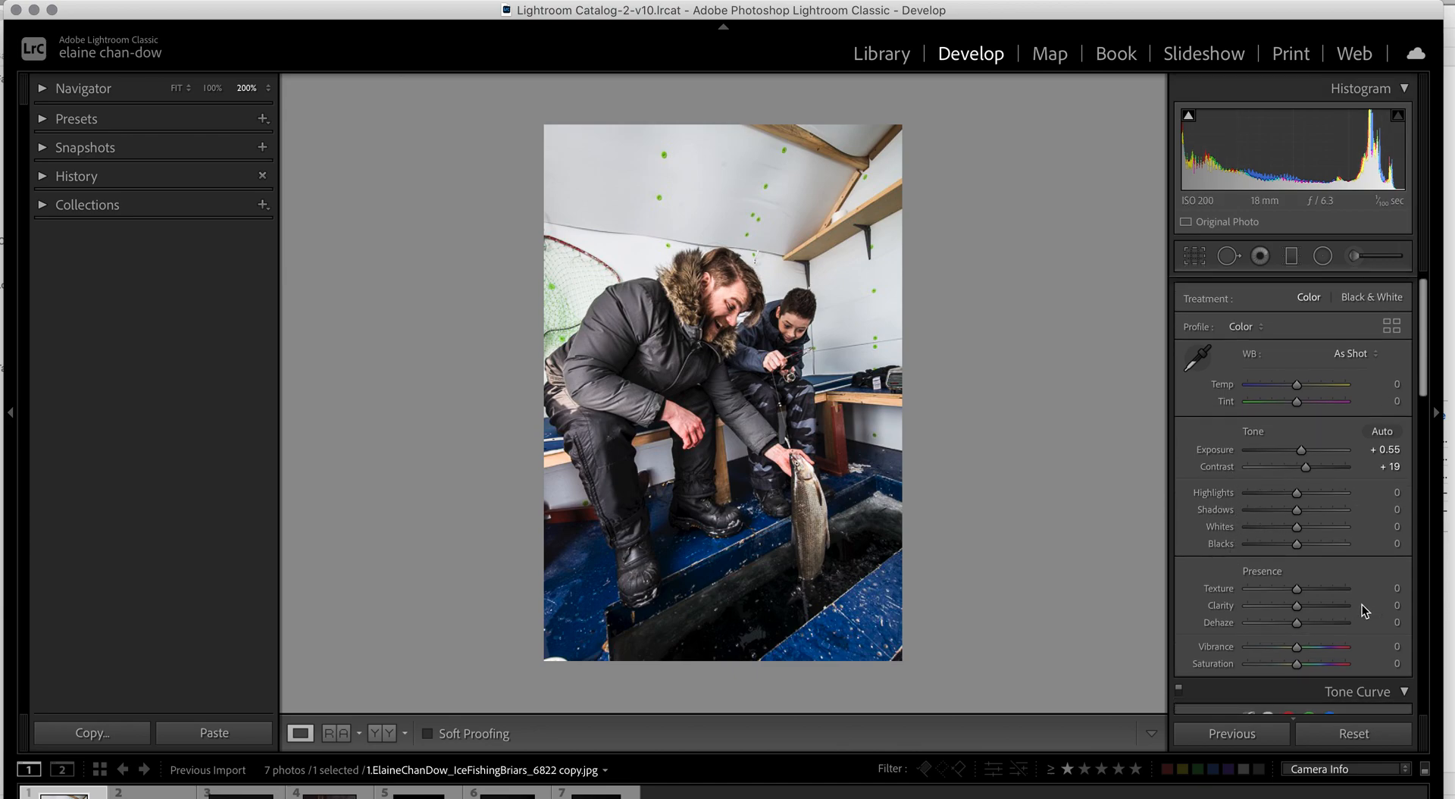
pyautogui.scroll(-2, 1286, 585)
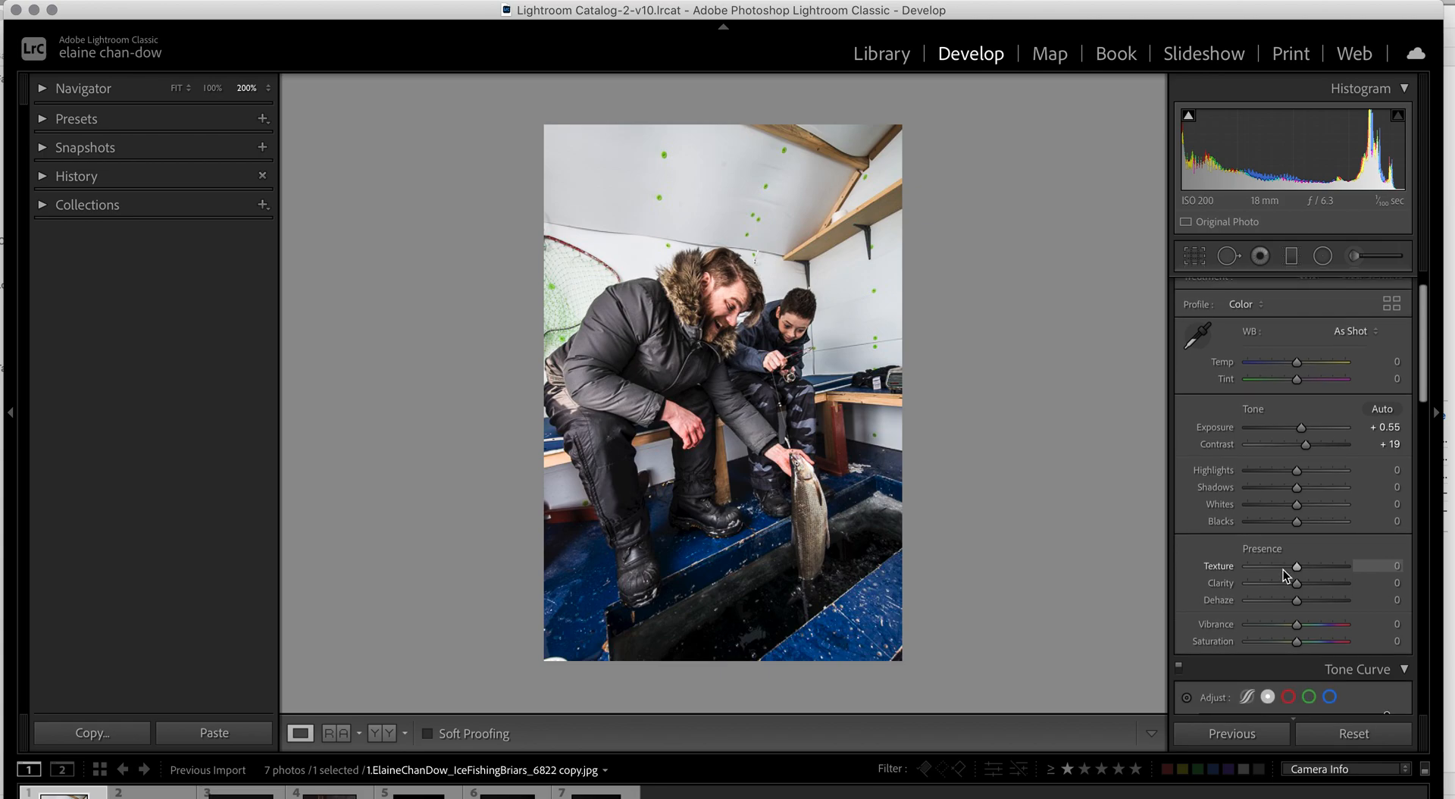
pyautogui.scroll(-10, 1207, 564)
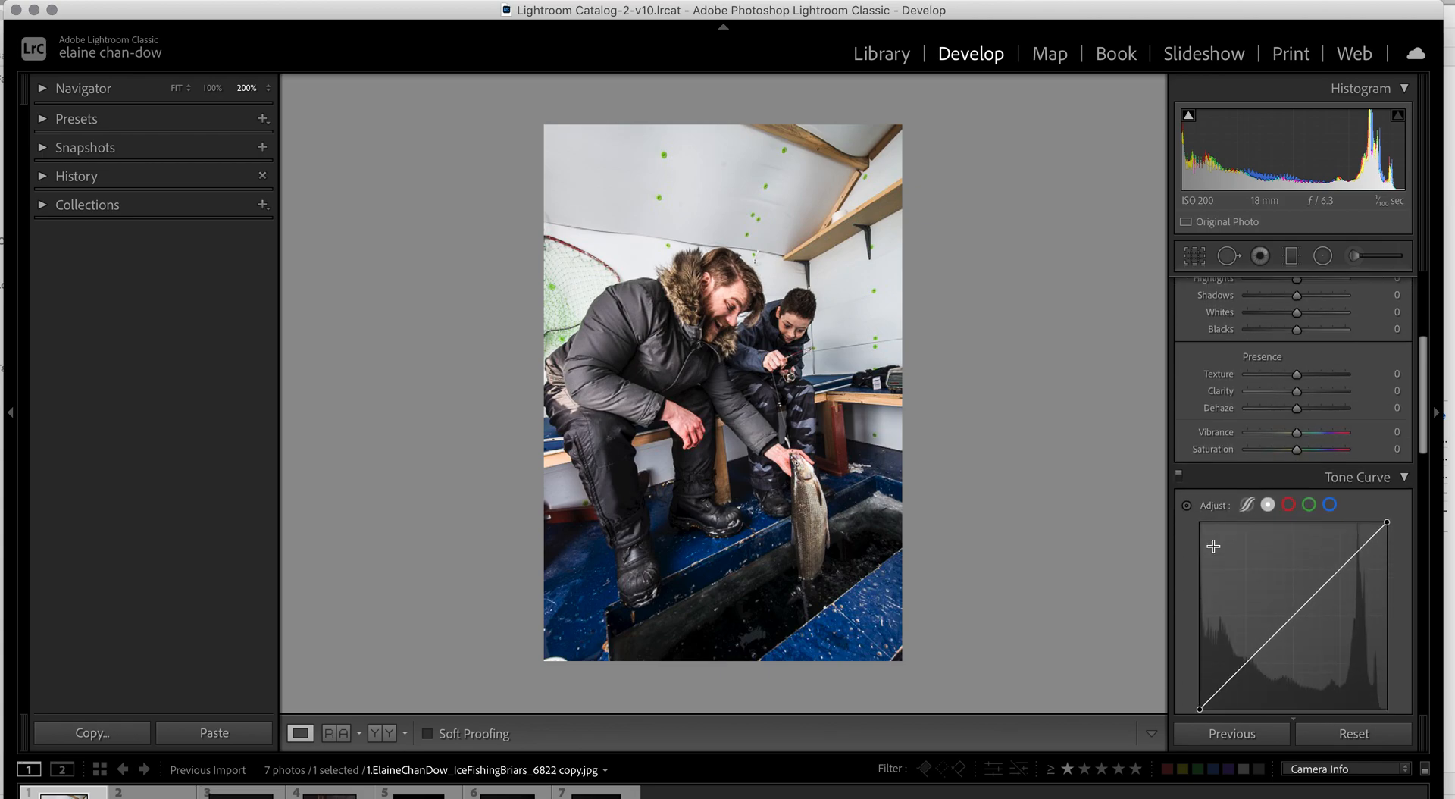
pyautogui.scroll(-7, 1213, 545)
pyautogui.scroll(19, 1216, 540)
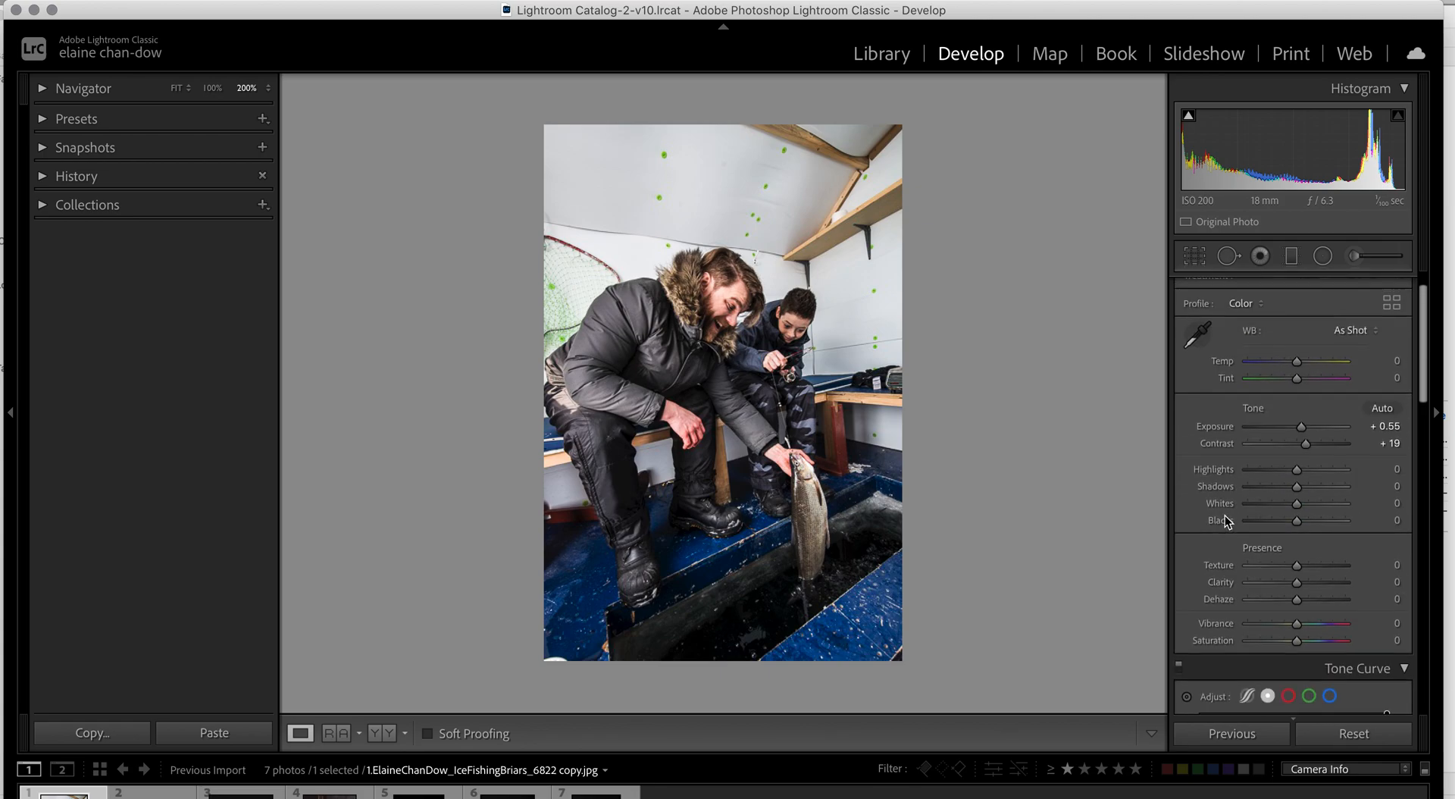
pyautogui.click(1199, 377)
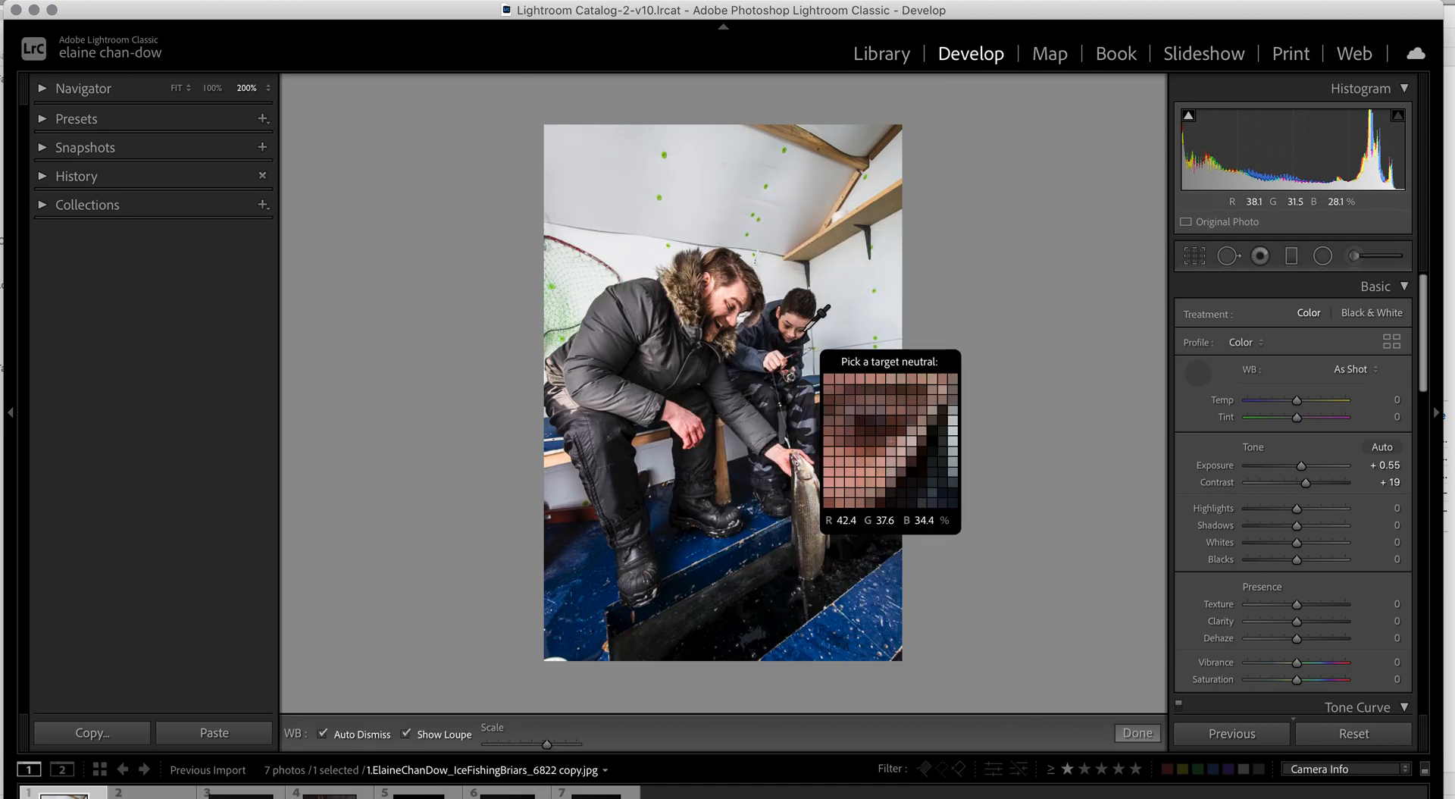
pyautogui.click(846, 302)
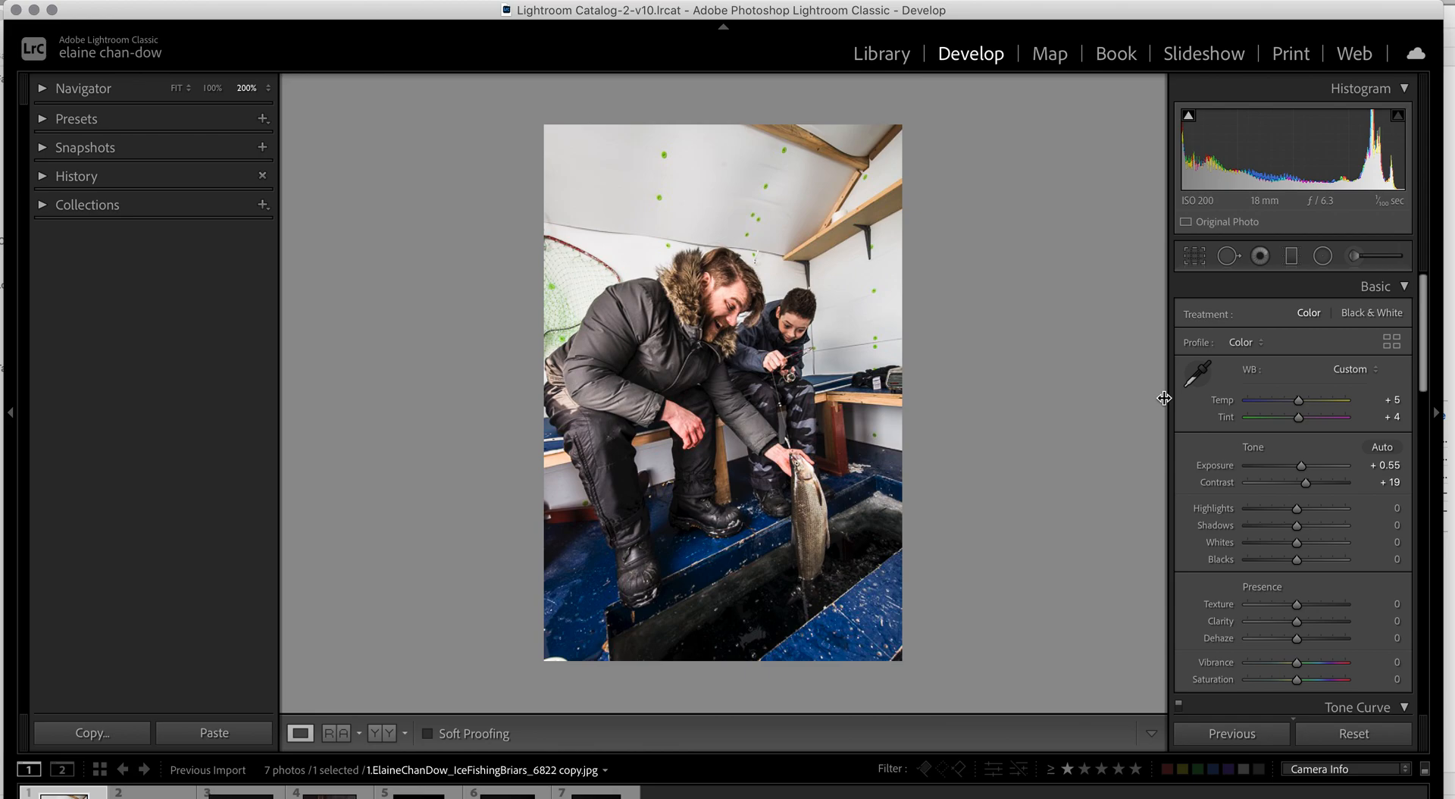
# Try the wall at the edge of the ice-fishing photo as the target neutral, and undo the white balance changes.
pyautogui.click(1198, 373)
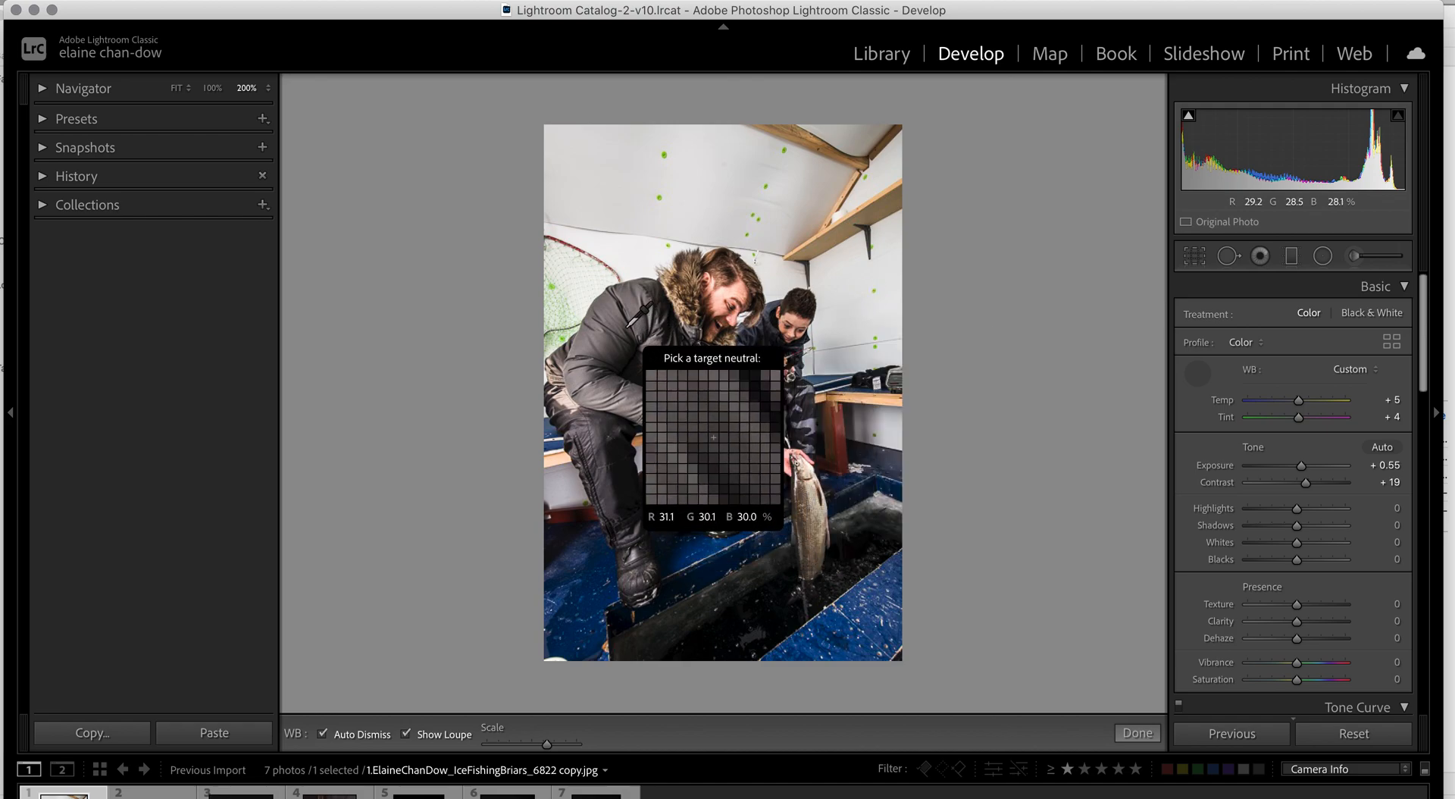
pyautogui.click(899, 313)
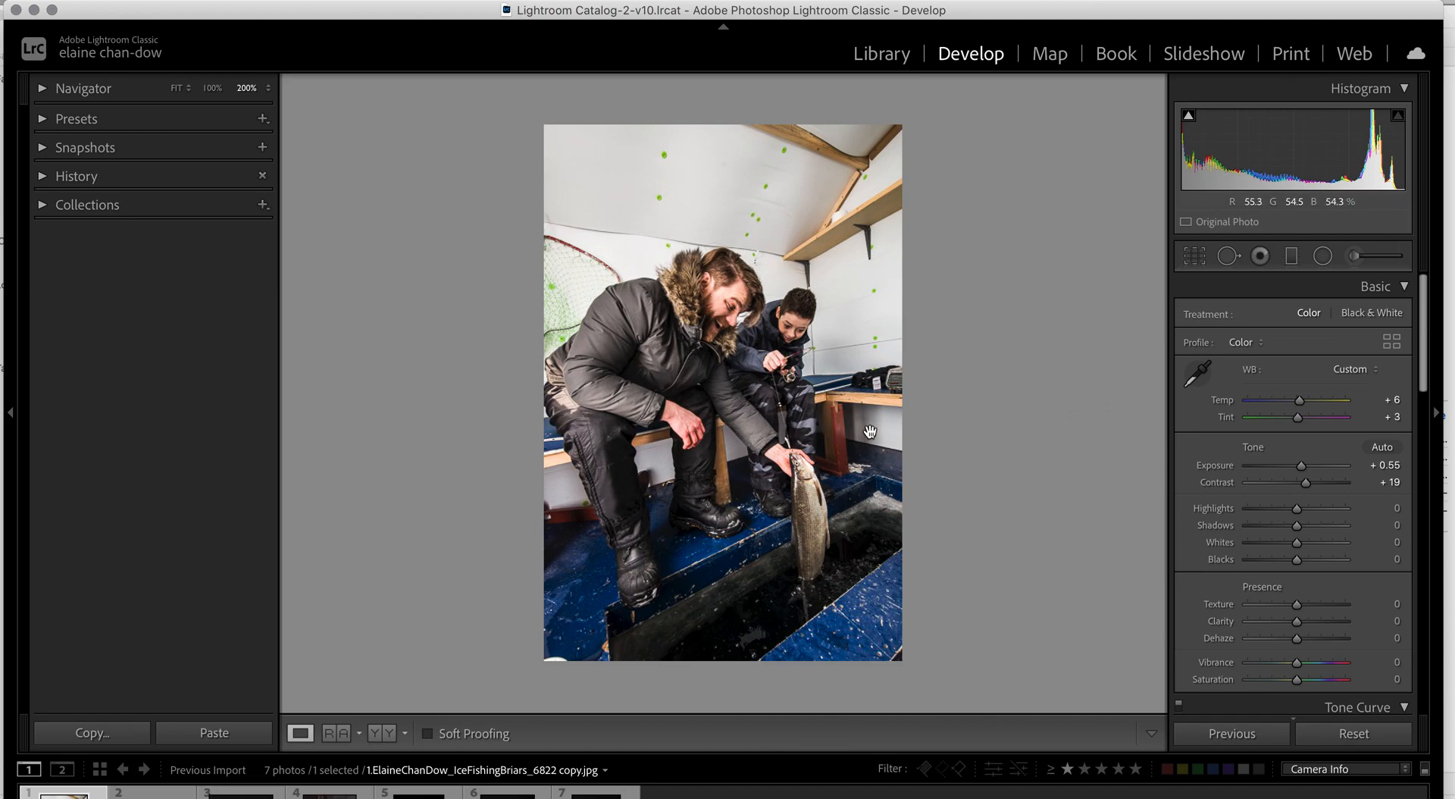
pyautogui.press('super+z')
pyautogui.press('super+z')
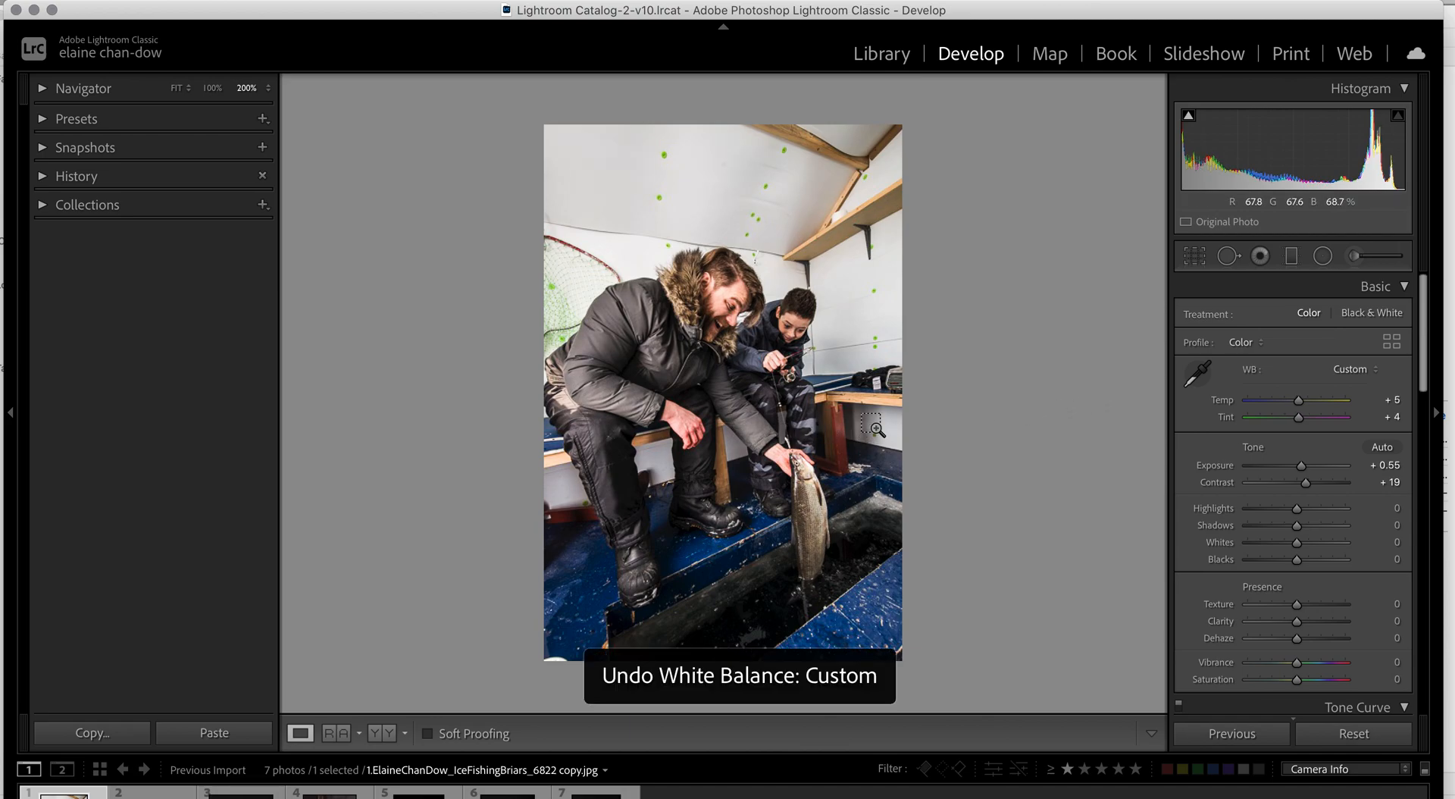
pyautogui.press('super+z')
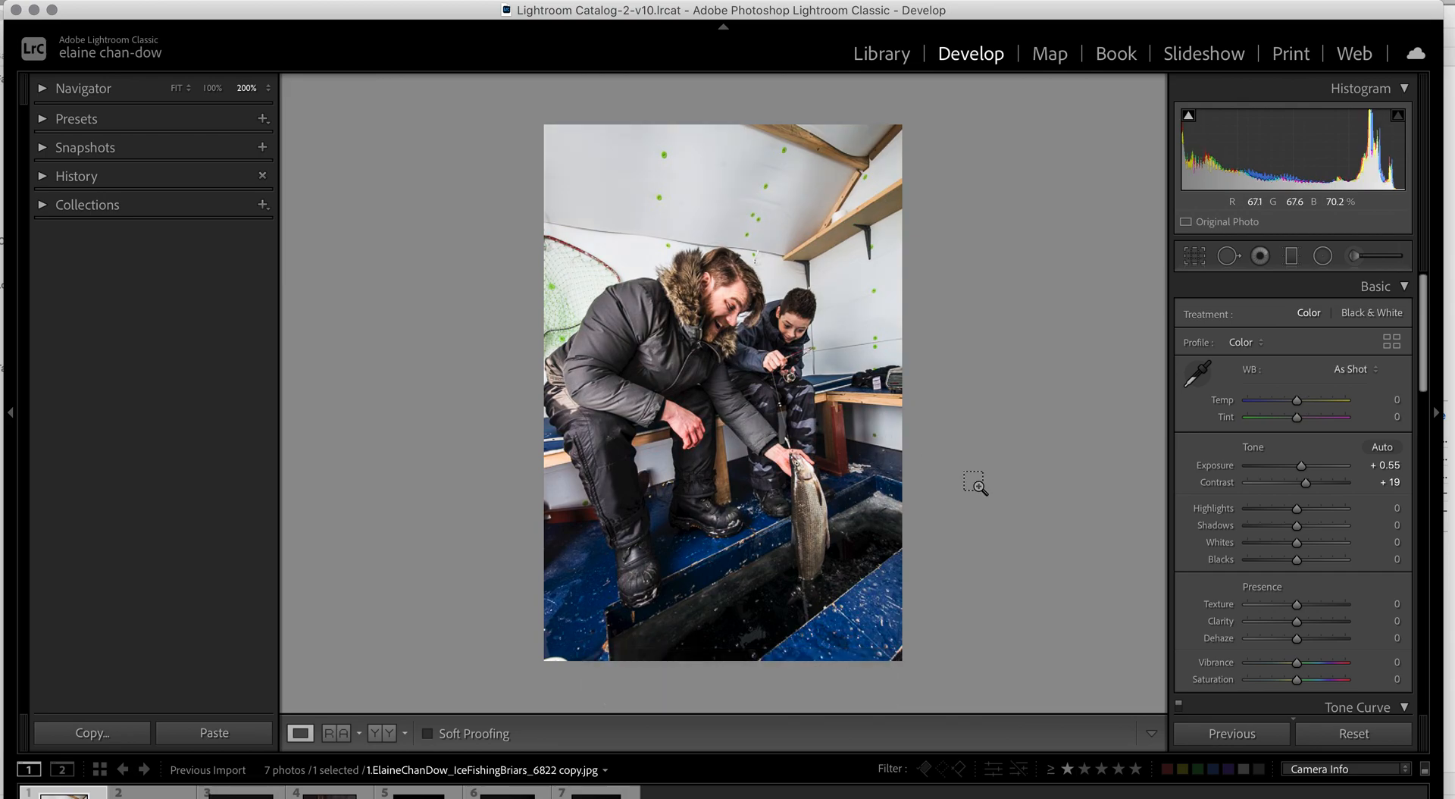
# Reset all develop settings of the ice-fishing photo and set its exposure to +0.40.
pyautogui.click(1354, 733)
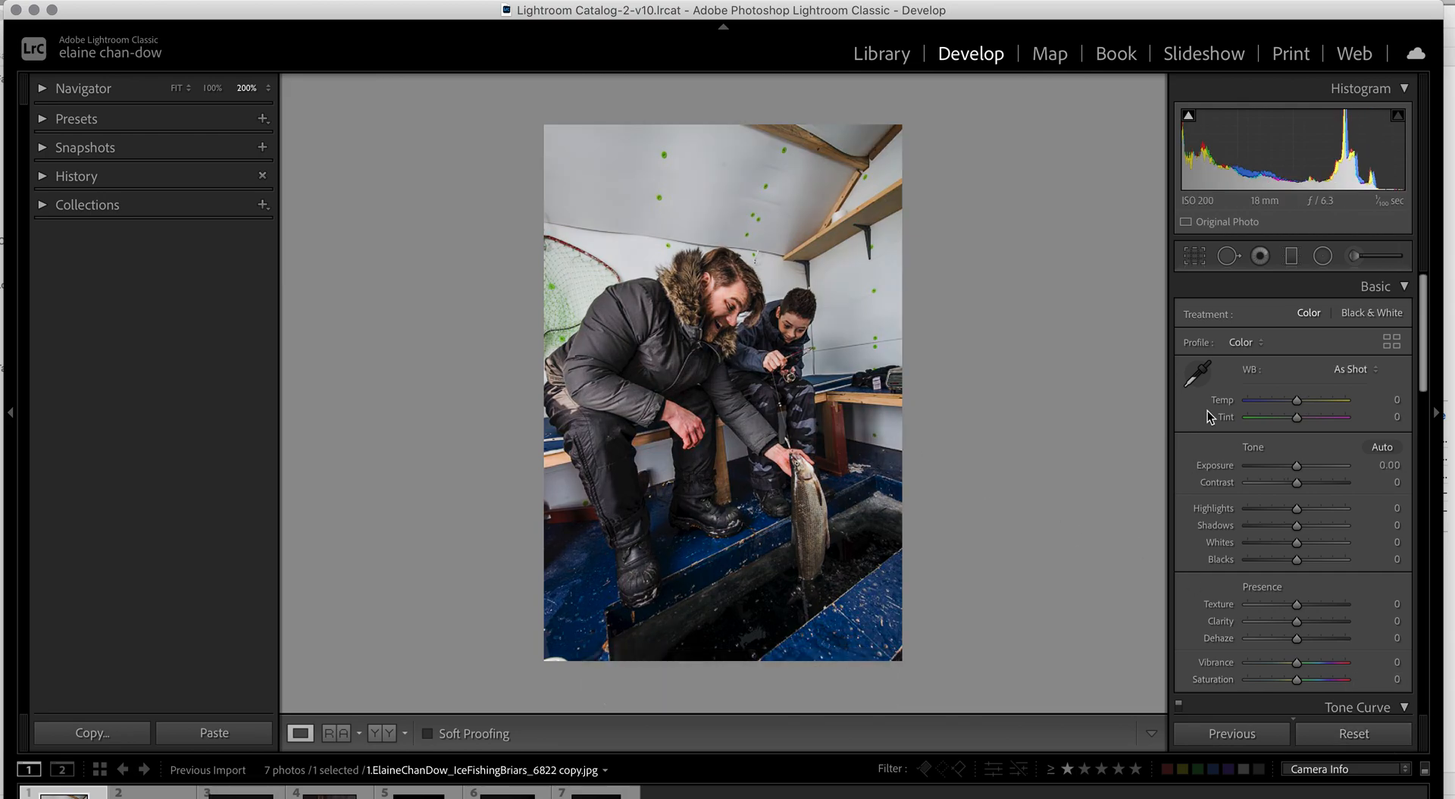
pyautogui.moveTo(1298, 467); pyautogui.dragTo(1304, 466)
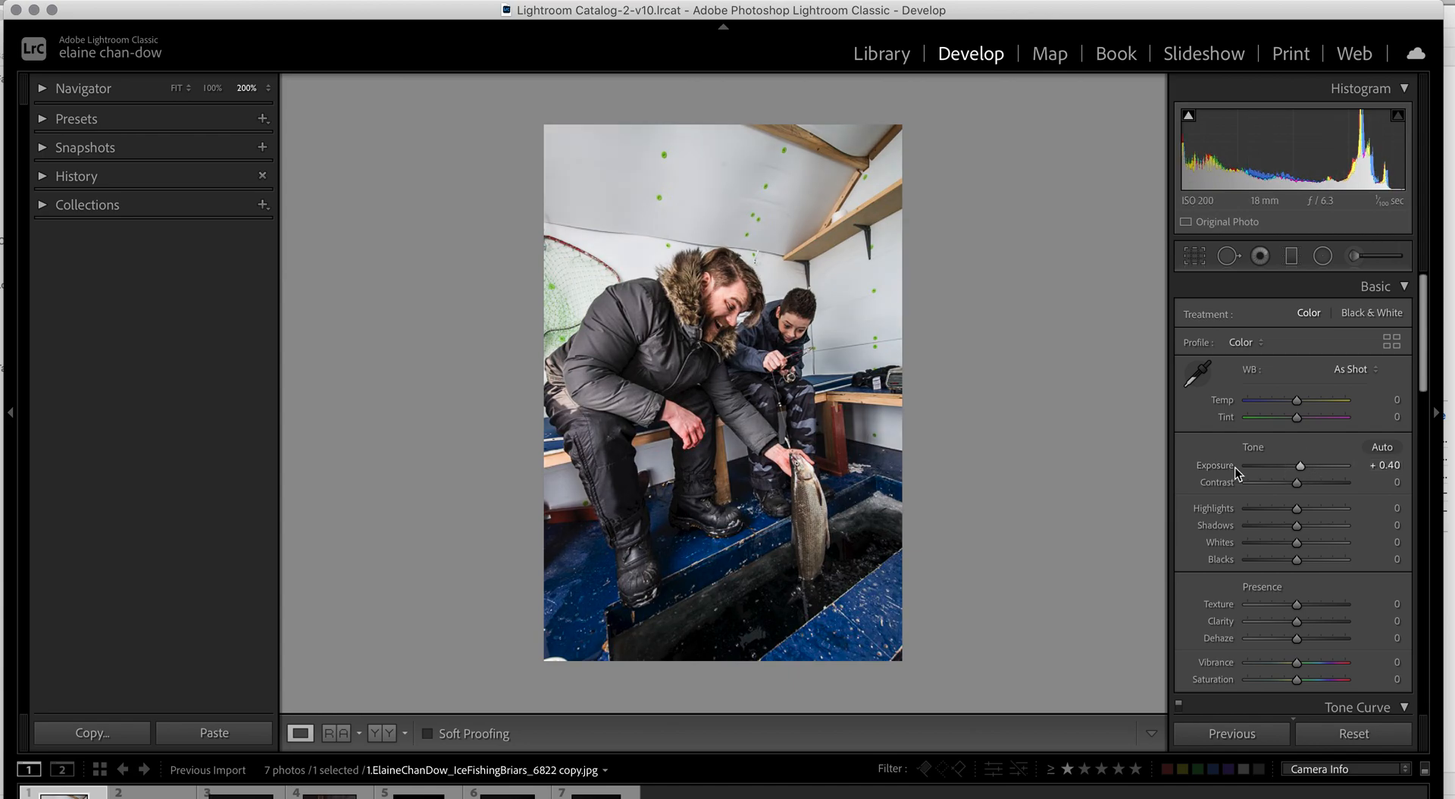
# Open the chocolate cupcake photo, sample the front cupcake's paper liner as the target neutral, and set the temperature to +3.
pyautogui.click(241, 796)
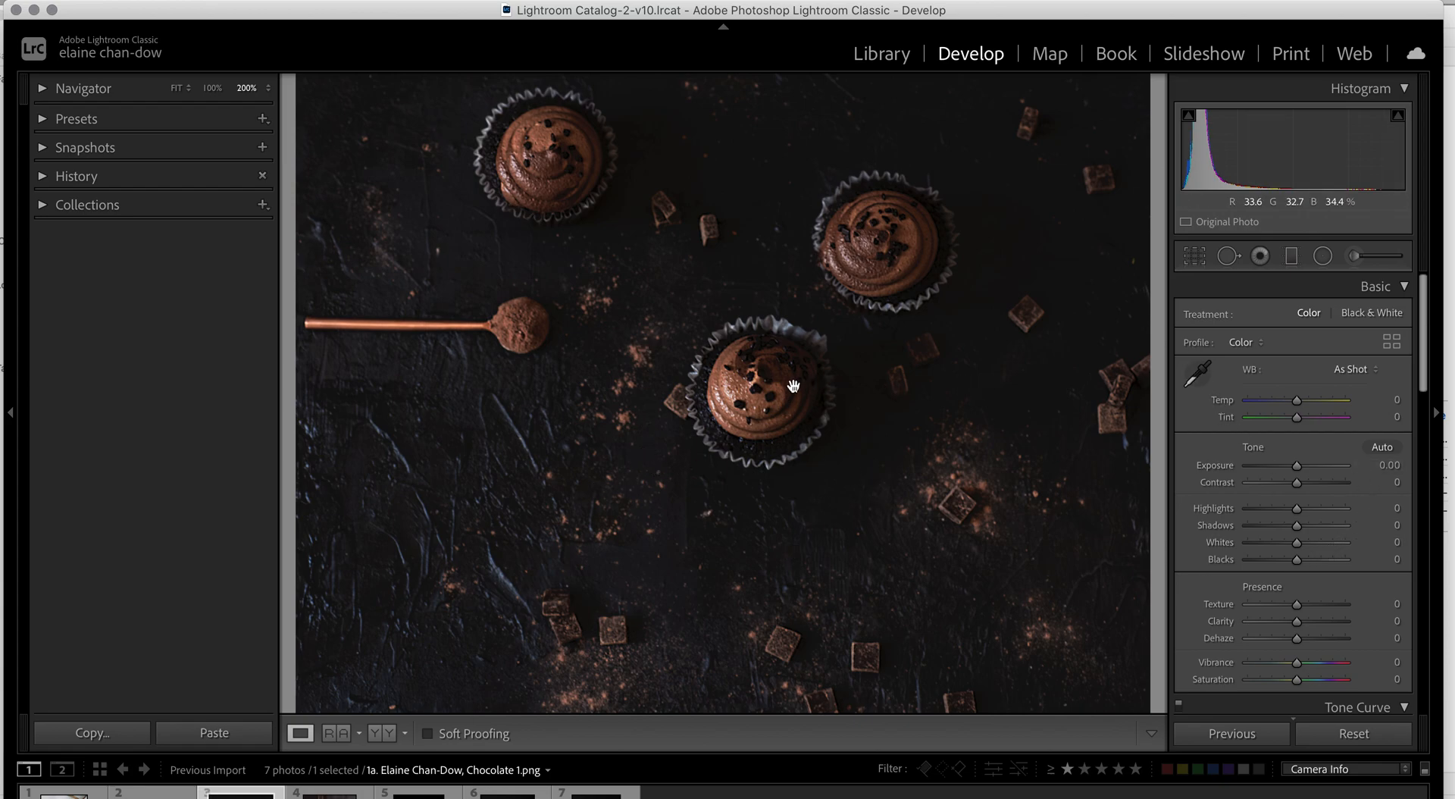
pyautogui.click(1197, 372)
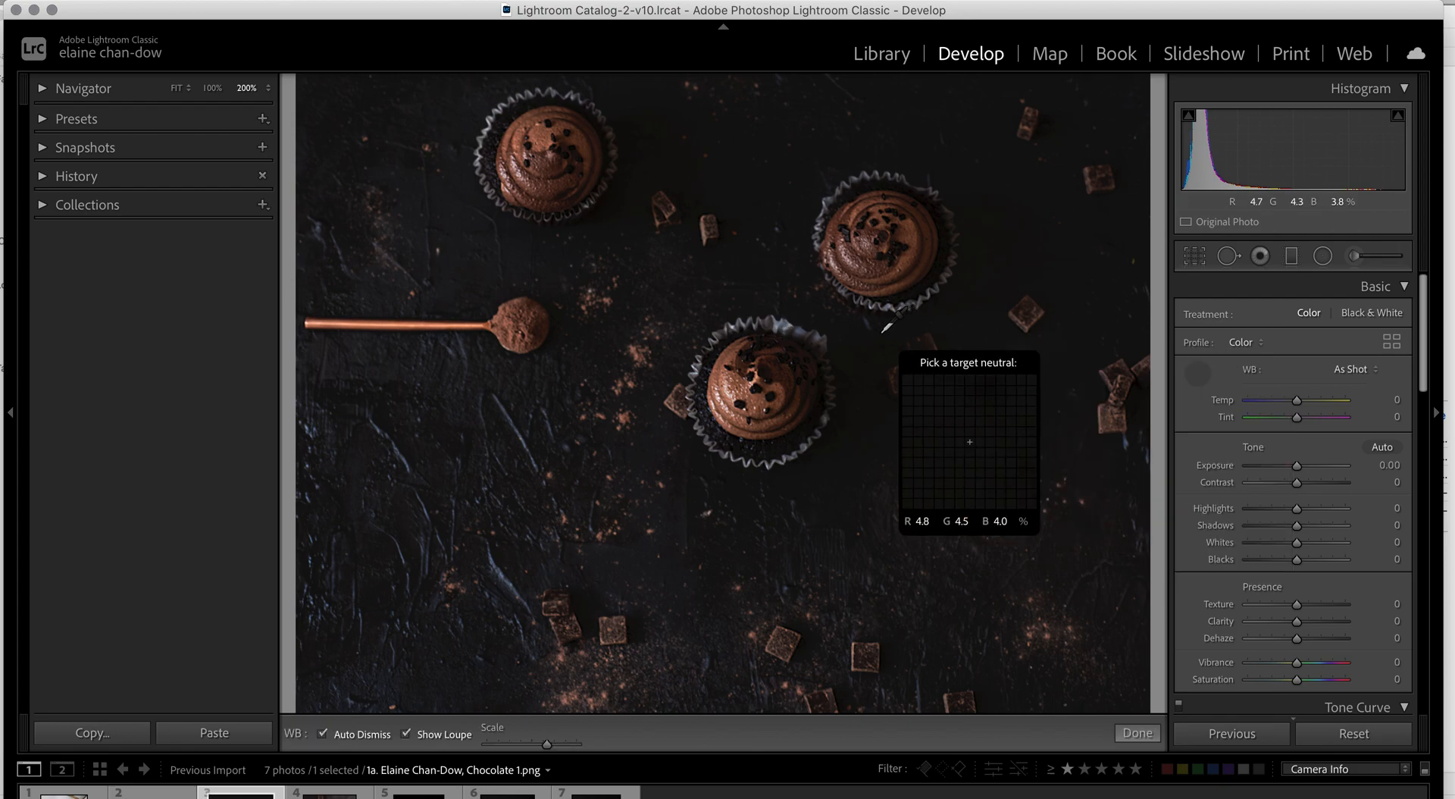
pyautogui.click(778, 328)
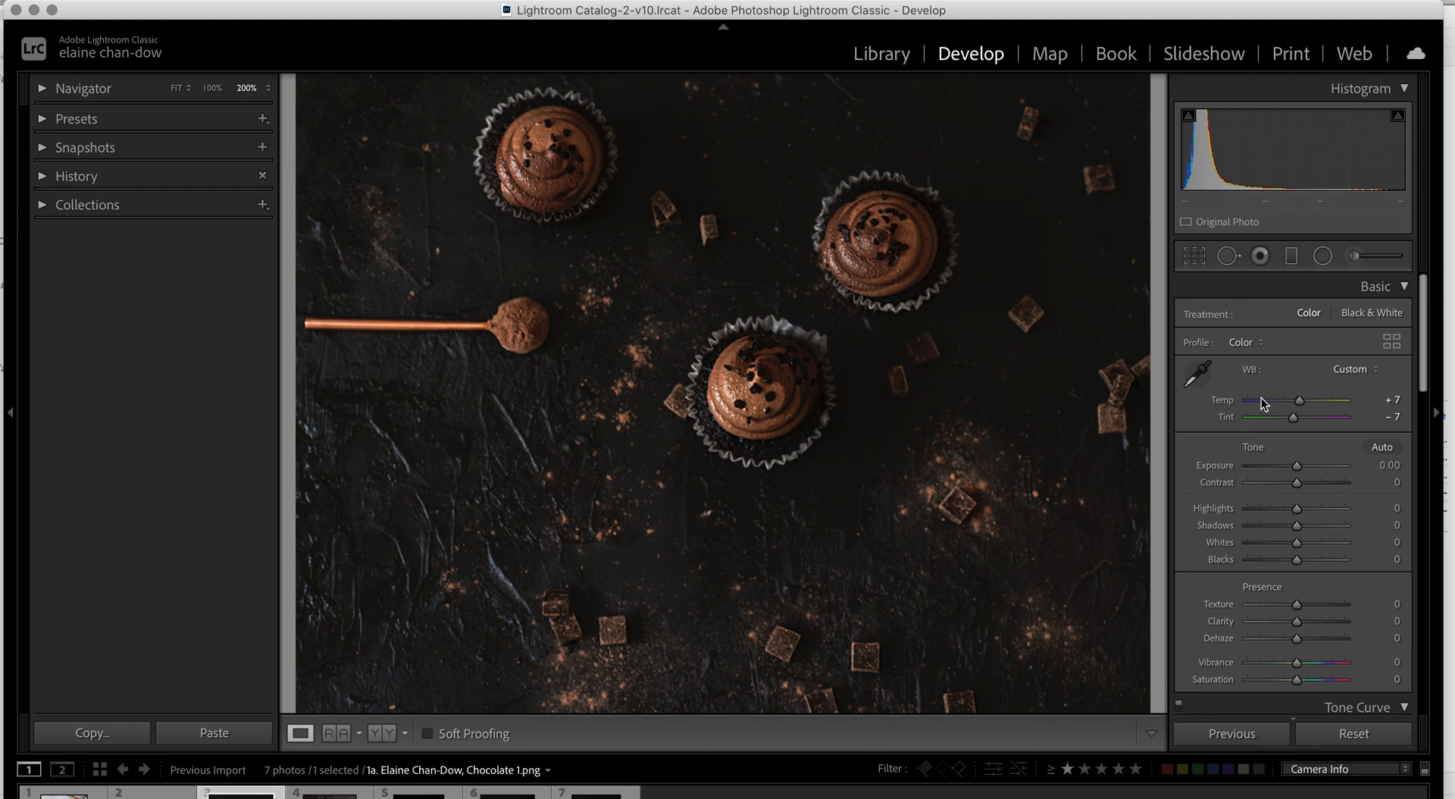
pyautogui.moveTo(1303, 397); pyautogui.dragTo(1299, 398)
# Color-grade the cupcake photo's highlights orange with hue 32 and saturation 48, and set their luminance to +33.
pyautogui.moveTo(1424, 360); pyautogui.dragTo(1403, 604)
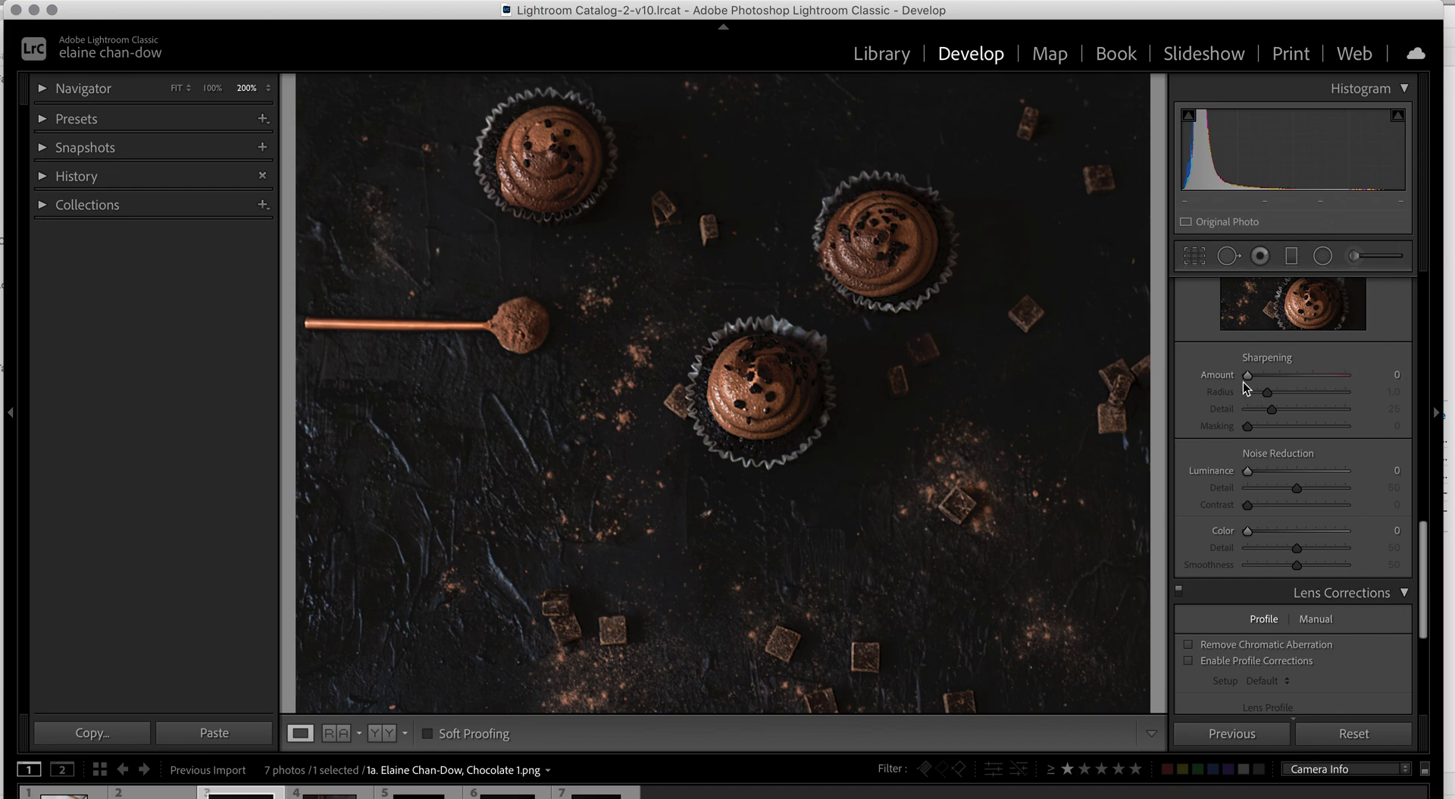
pyautogui.moveTo(1422, 558); pyautogui.dragTo(1429, 469)
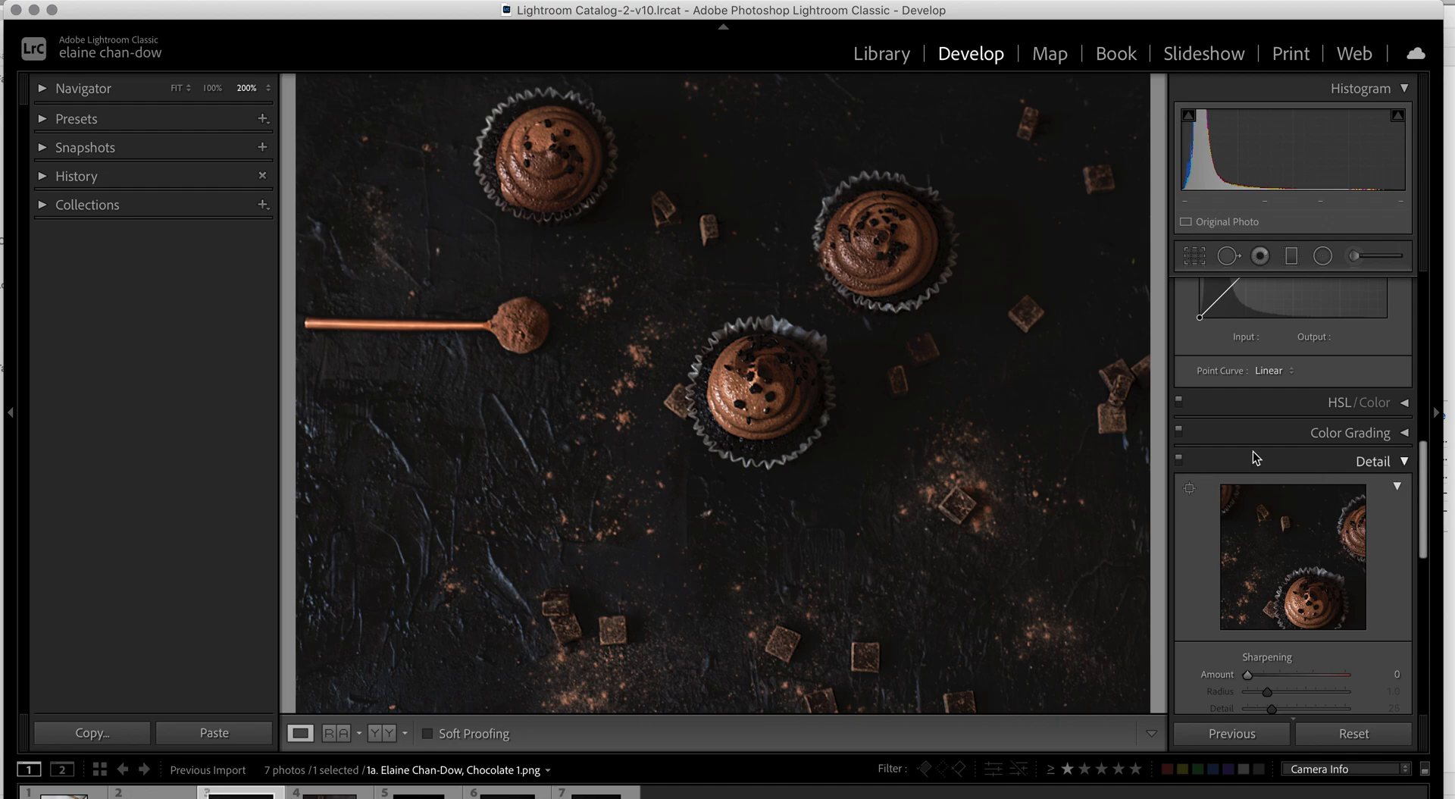
pyautogui.click(1404, 461)
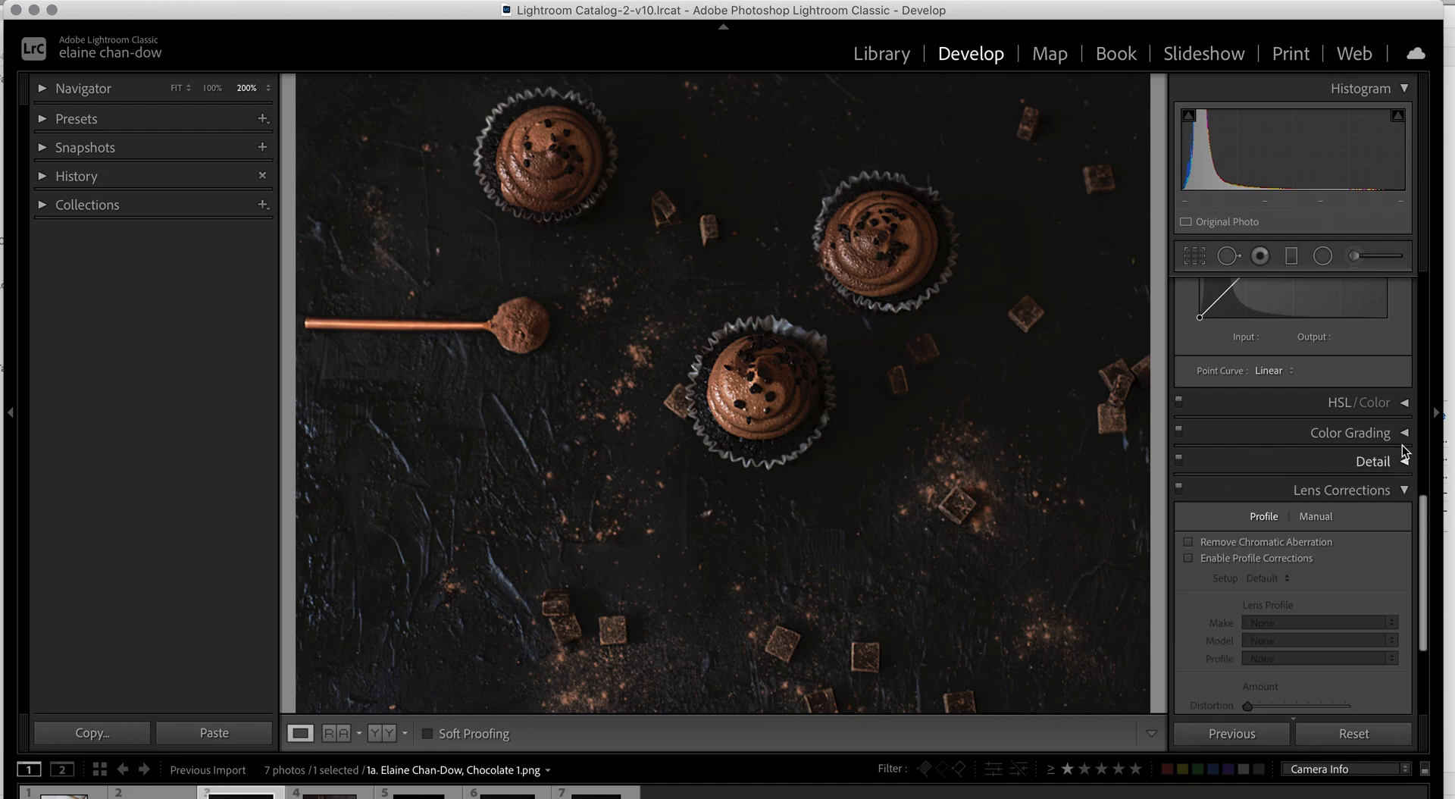
pyautogui.click(1405, 432)
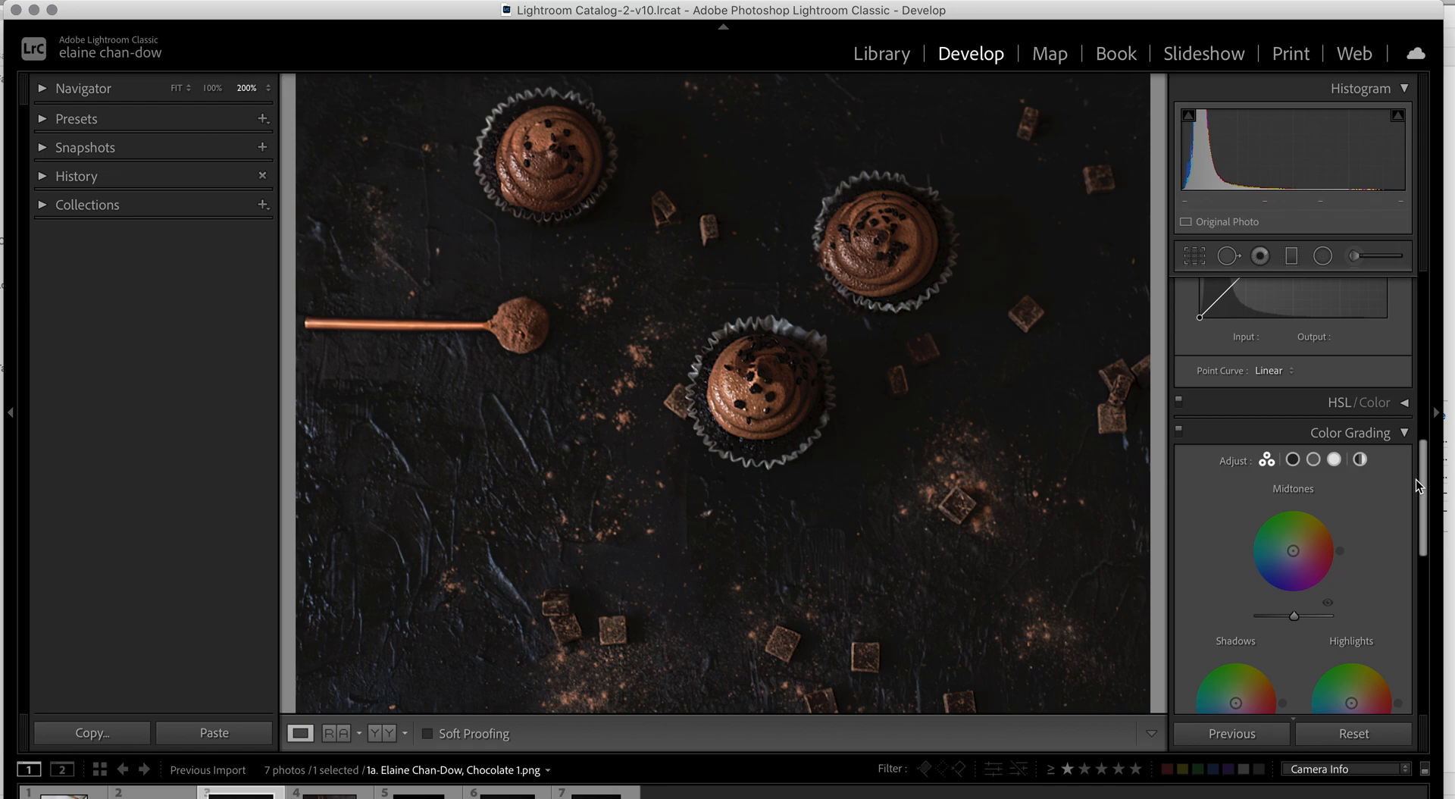
pyautogui.moveTo(1427, 467); pyautogui.dragTo(1414, 502)
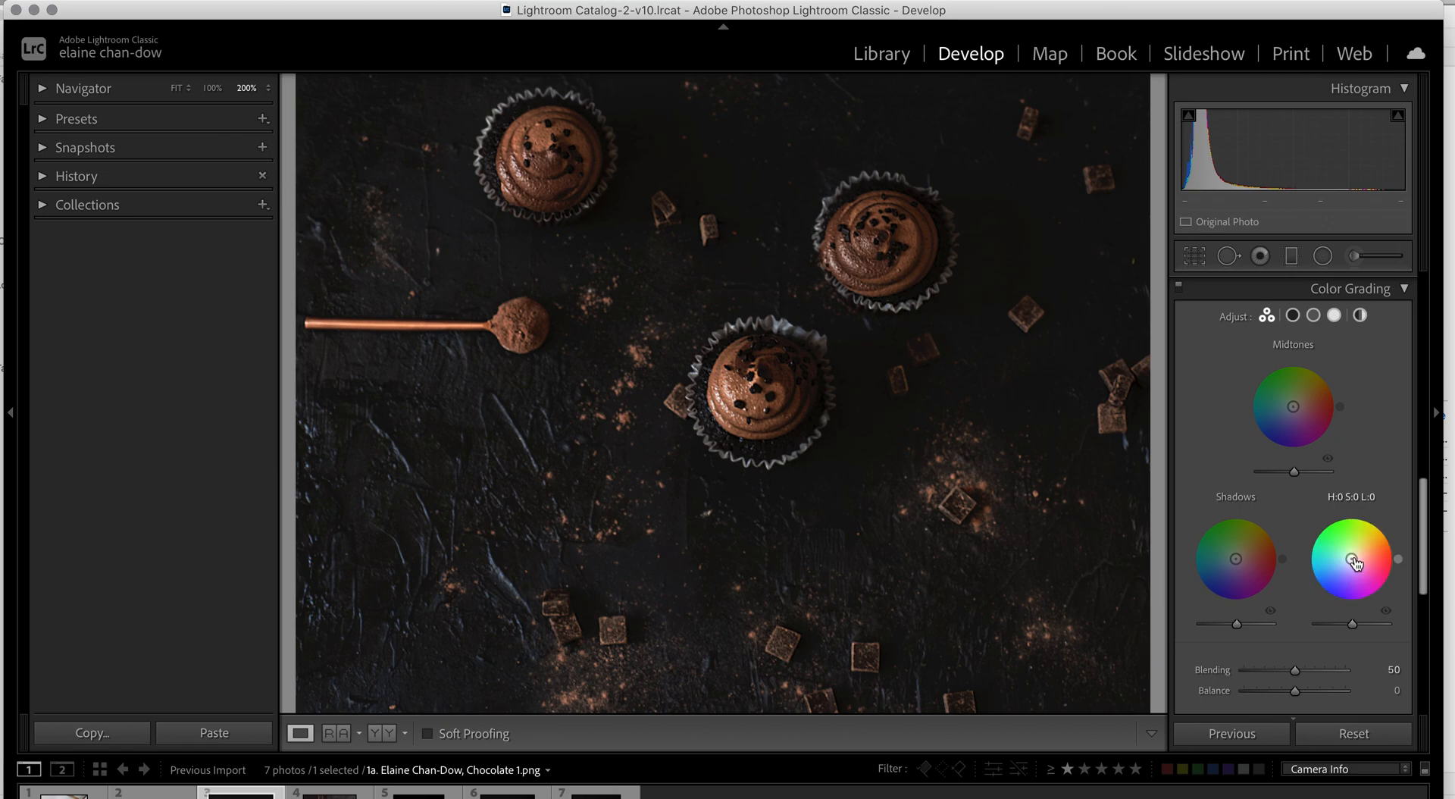
pyautogui.moveTo(1351, 558); pyautogui.dragTo(1366, 549)
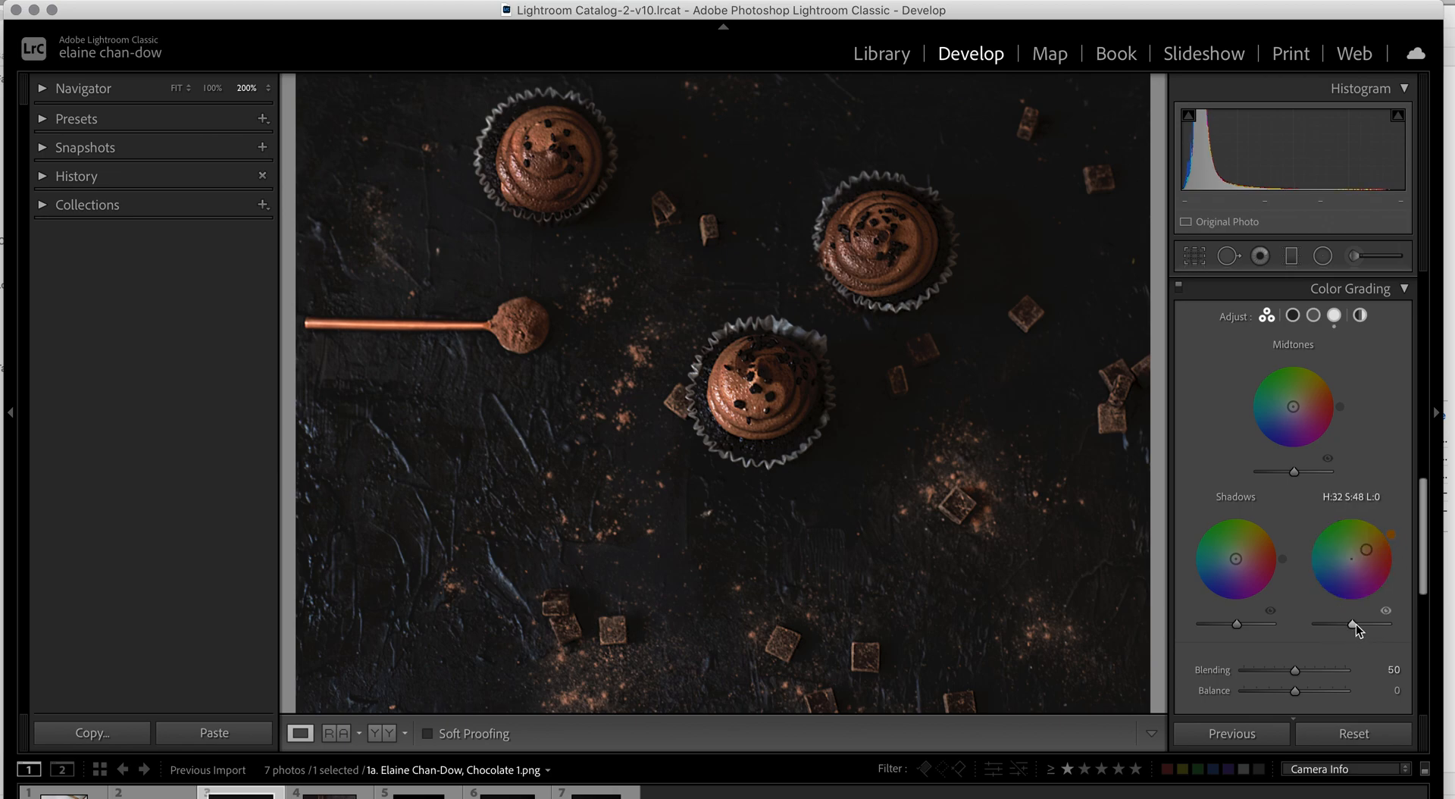
pyautogui.moveTo(1354, 624)
pyautogui.mouseDown()
pyautogui.moveTo(1315, 625)
pyautogui.moveTo(1357, 626)
pyautogui.mouseUp()
pyautogui.moveTo(1374, 623); pyautogui.dragTo(1363, 623)
# Fit the cupcake photo in the view, shift its highlight tint to a weaker yellow, and dismiss the printer cartridge alert.
pyautogui.click(448, 516)
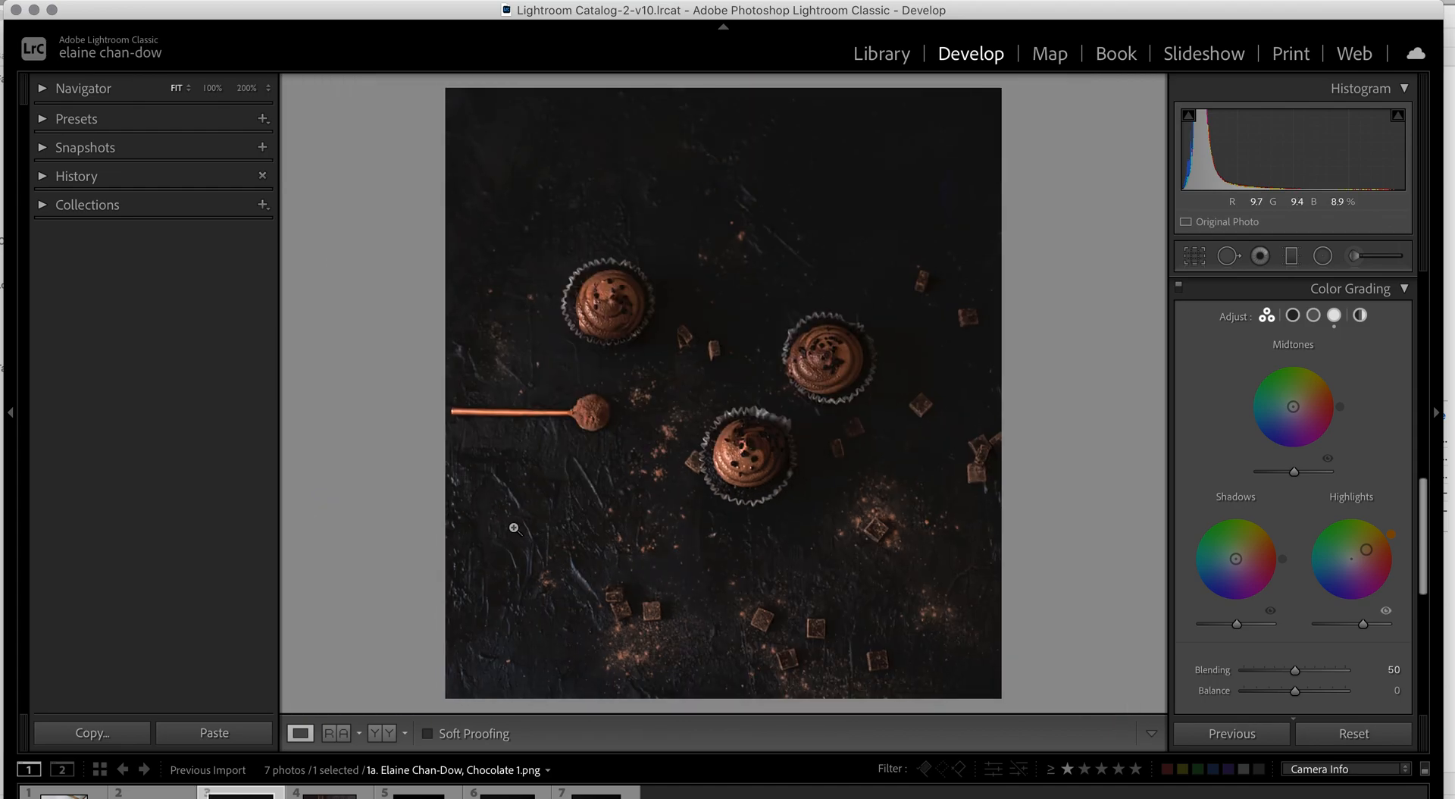
pyautogui.moveTo(1365, 555)
pyautogui.mouseDown()
pyautogui.moveTo(1329, 534)
pyautogui.moveTo(1334, 581)
pyautogui.moveTo(1353, 583)
pyautogui.moveTo(1381, 540)
pyautogui.moveTo(1356, 552)
pyautogui.mouseUp()
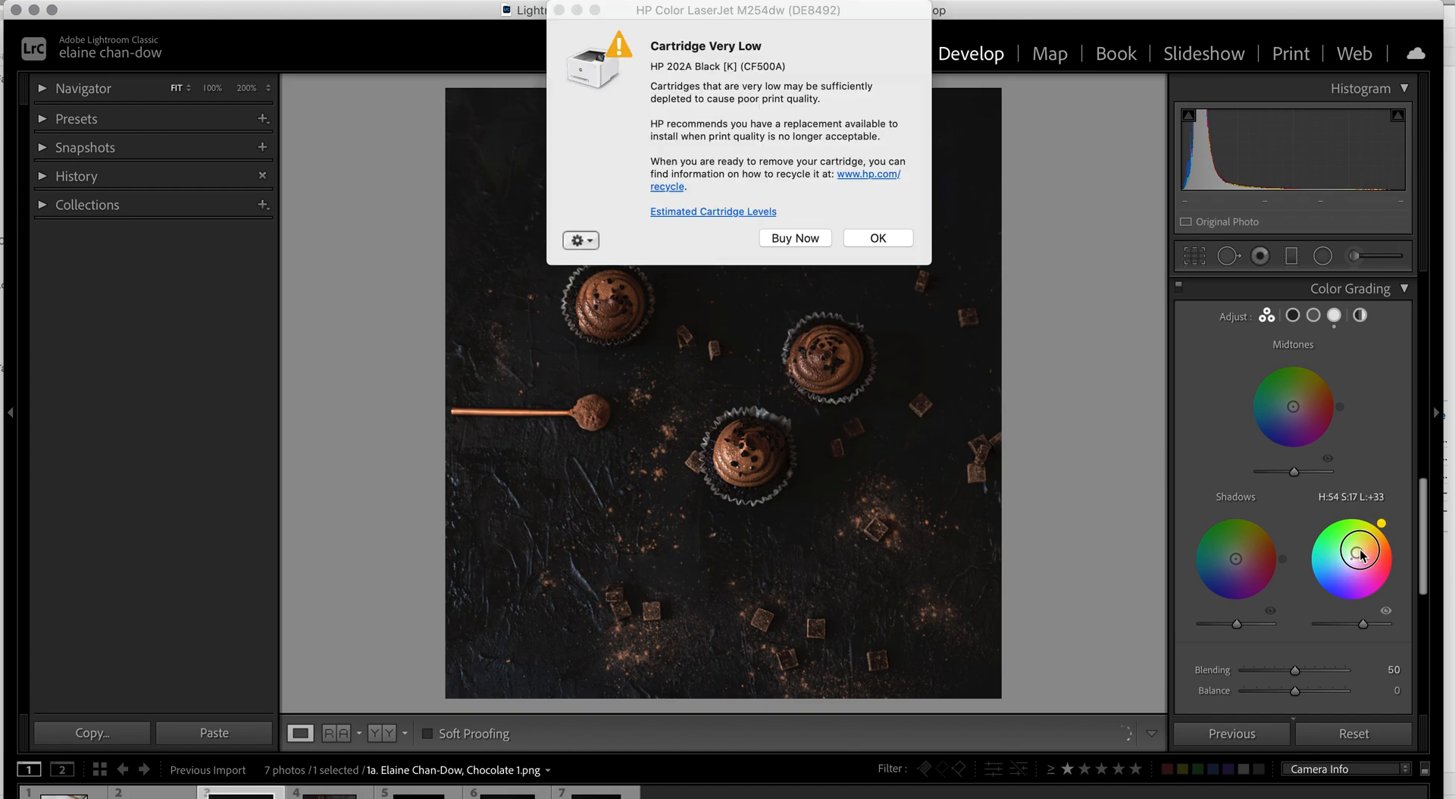
pyautogui.click(559, 10)
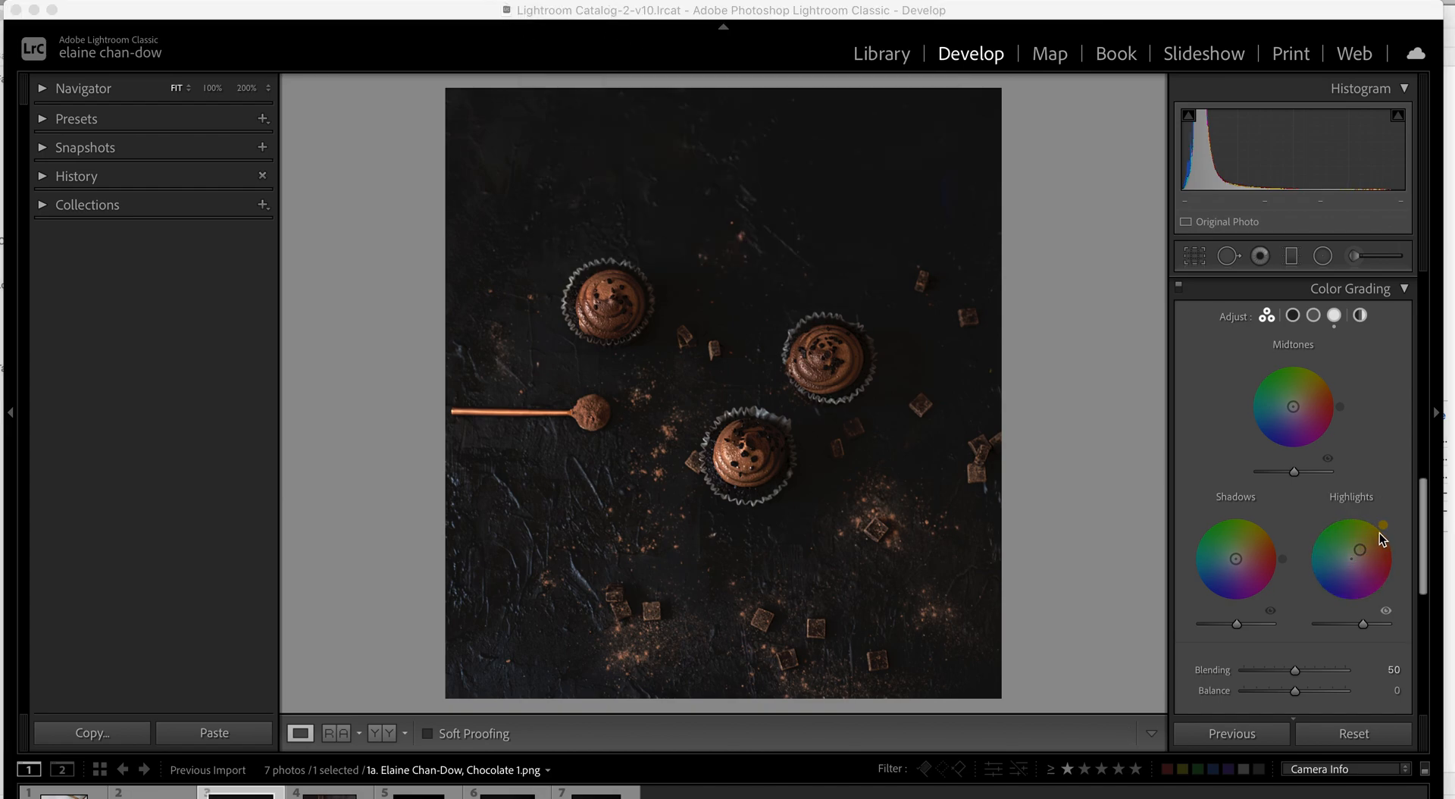
pyautogui.click(1383, 459)
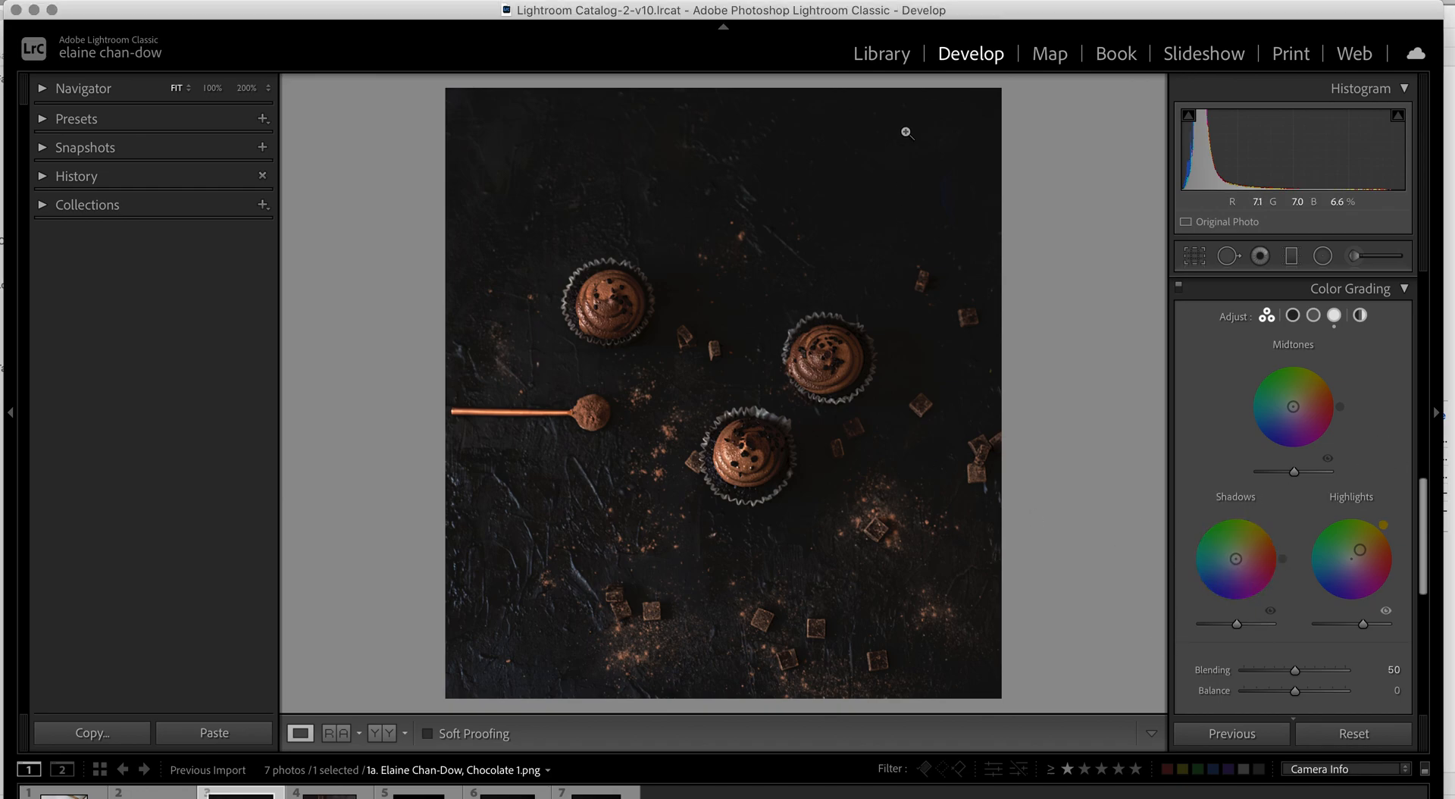
# Tint the cupcake photo's shadows blue with hue 213 and saturation 66, and give the midtones a very slight yellow tint.
pyautogui.moveTo(1235, 559)
pyautogui.mouseDown()
pyautogui.moveTo(1232, 533)
pyautogui.moveTo(1234, 585)
pyautogui.moveTo(1217, 571)
pyautogui.mouseUp()
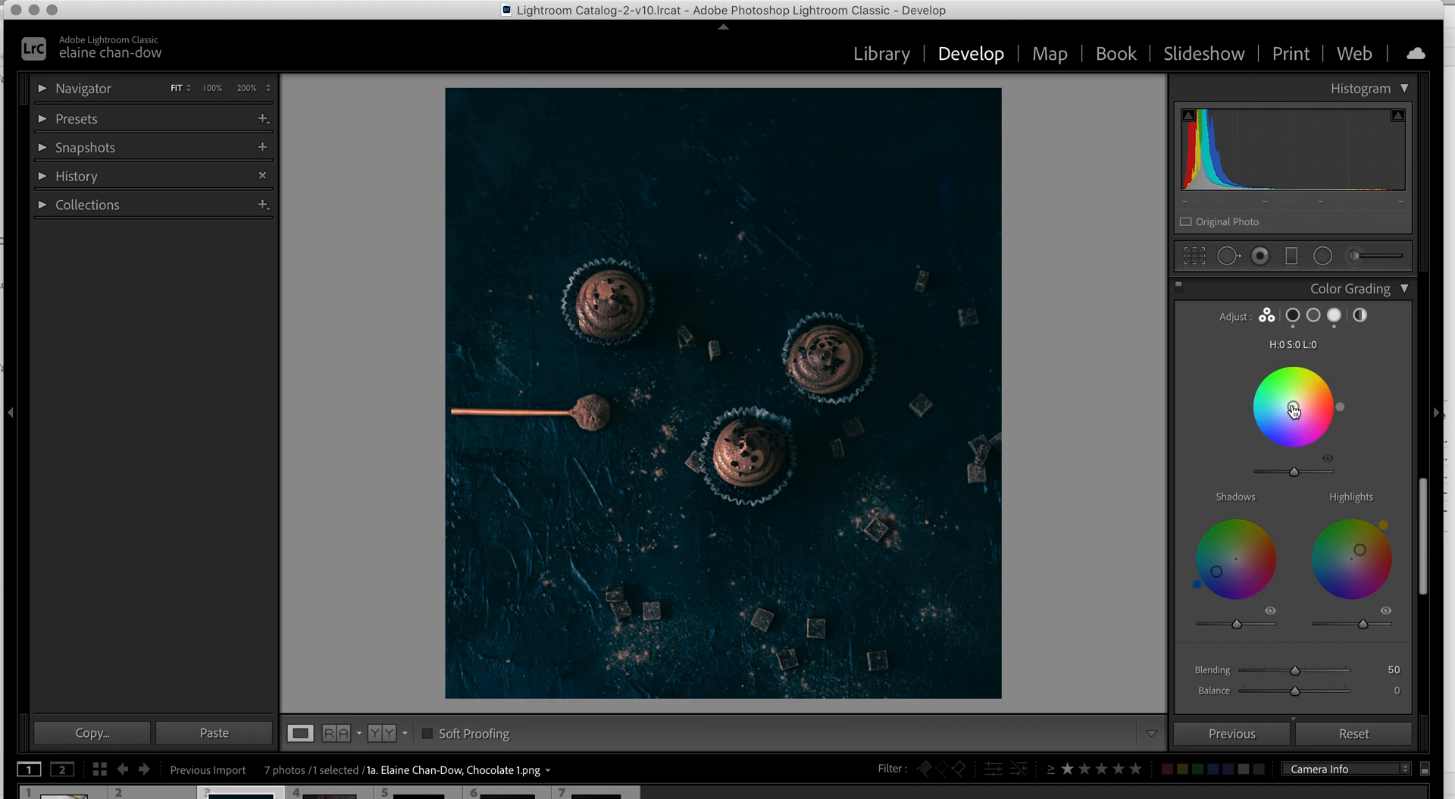
pyautogui.moveTo(1294, 410)
pyautogui.mouseDown()
pyautogui.moveTo(1292, 382)
pyautogui.moveTo(1295, 405)
pyautogui.mouseUp()
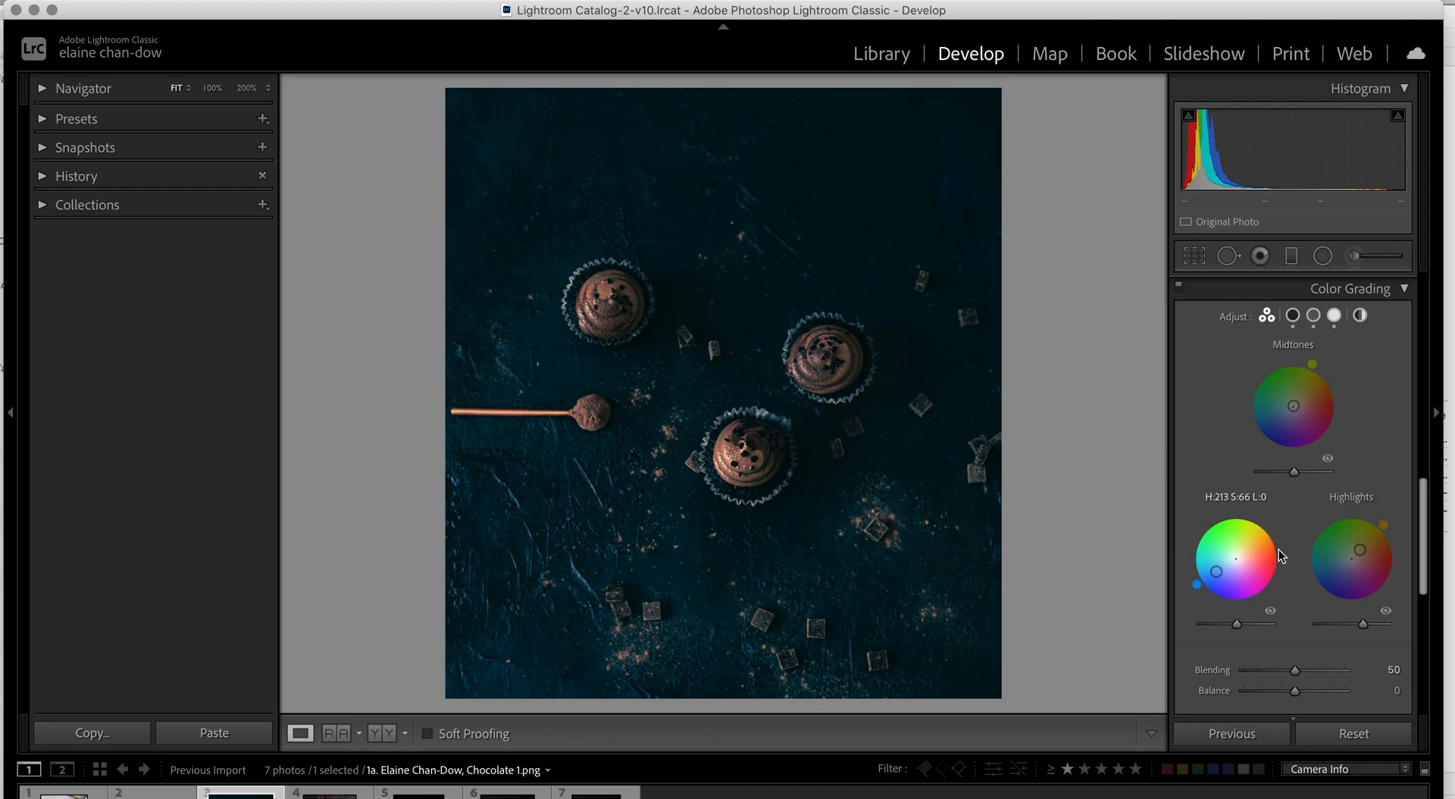
# Open the blueberry drinks photo and set its exposure to +0.25.
pyautogui.moveTo(1422, 493); pyautogui.dragTo(1405, 542)
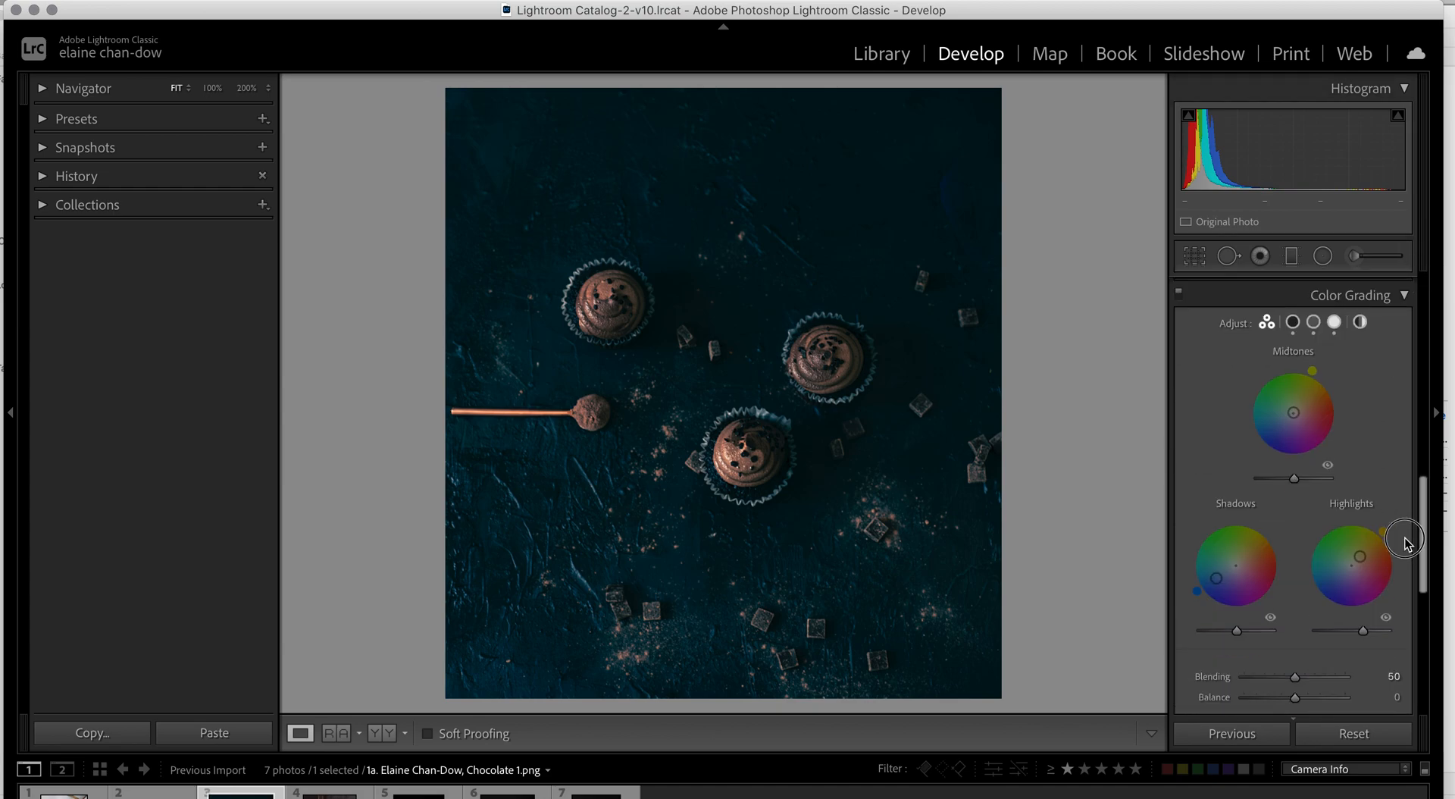
pyautogui.scroll(-5, 1405, 543)
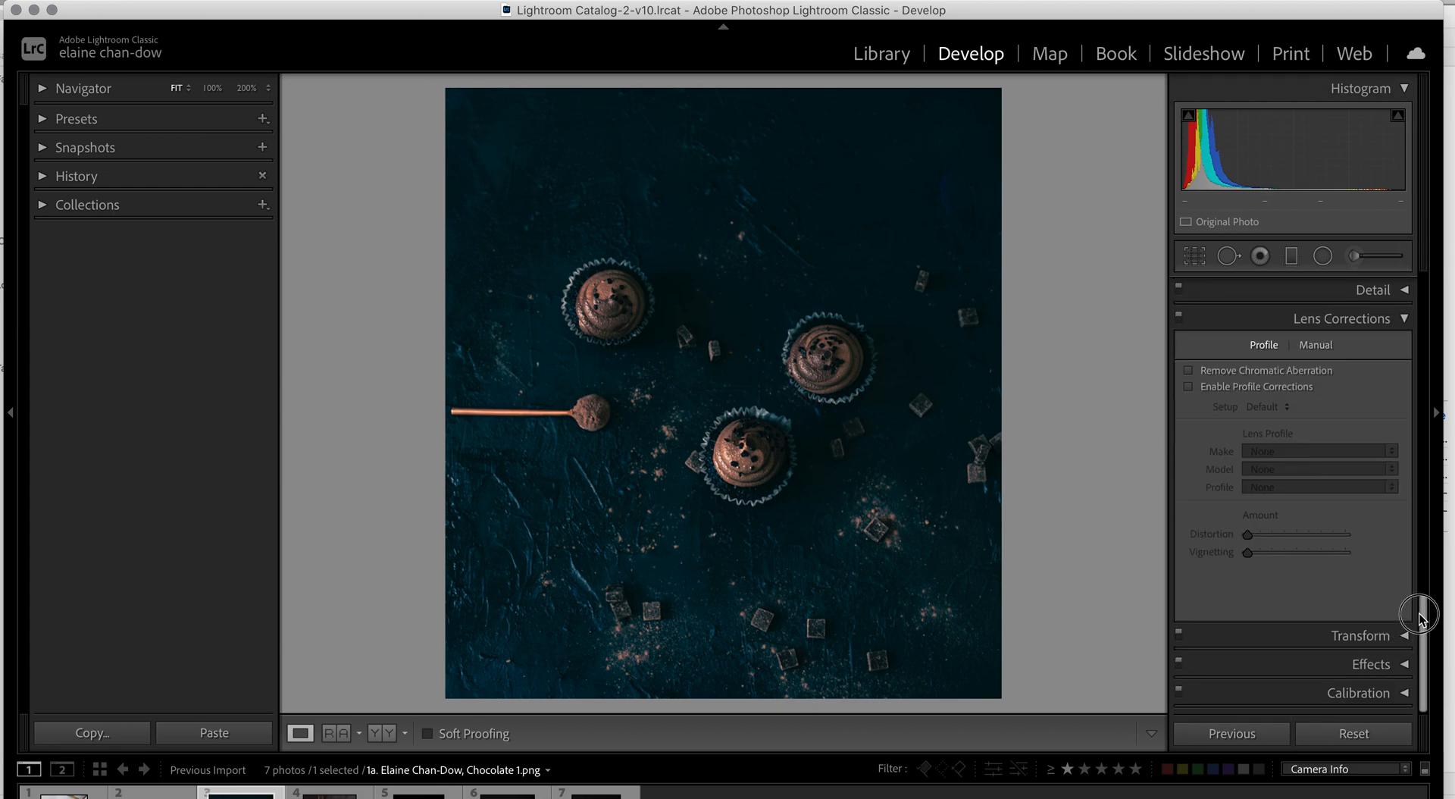
pyautogui.moveTo(1419, 616); pyautogui.dragTo(1444, 241)
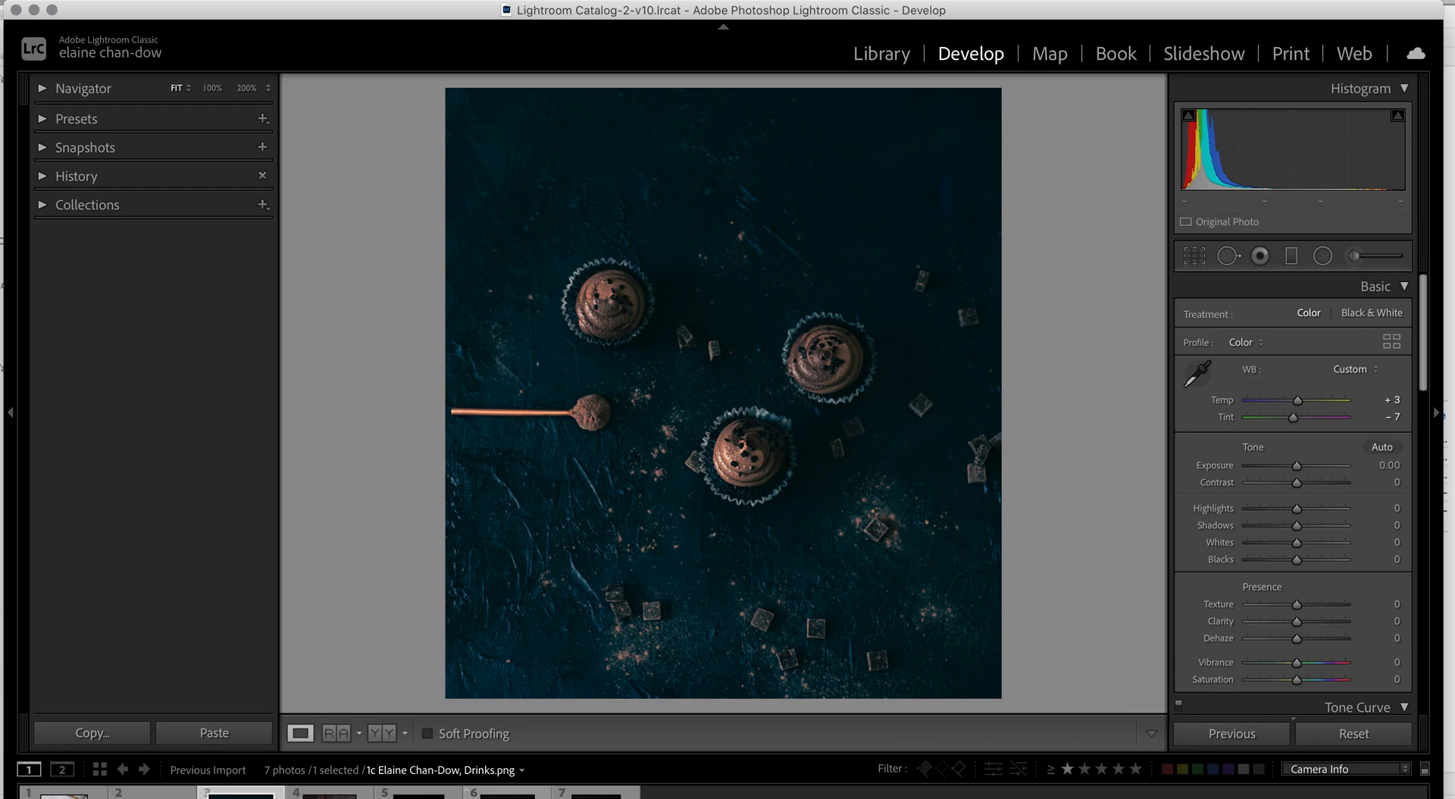
pyautogui.click(507, 793)
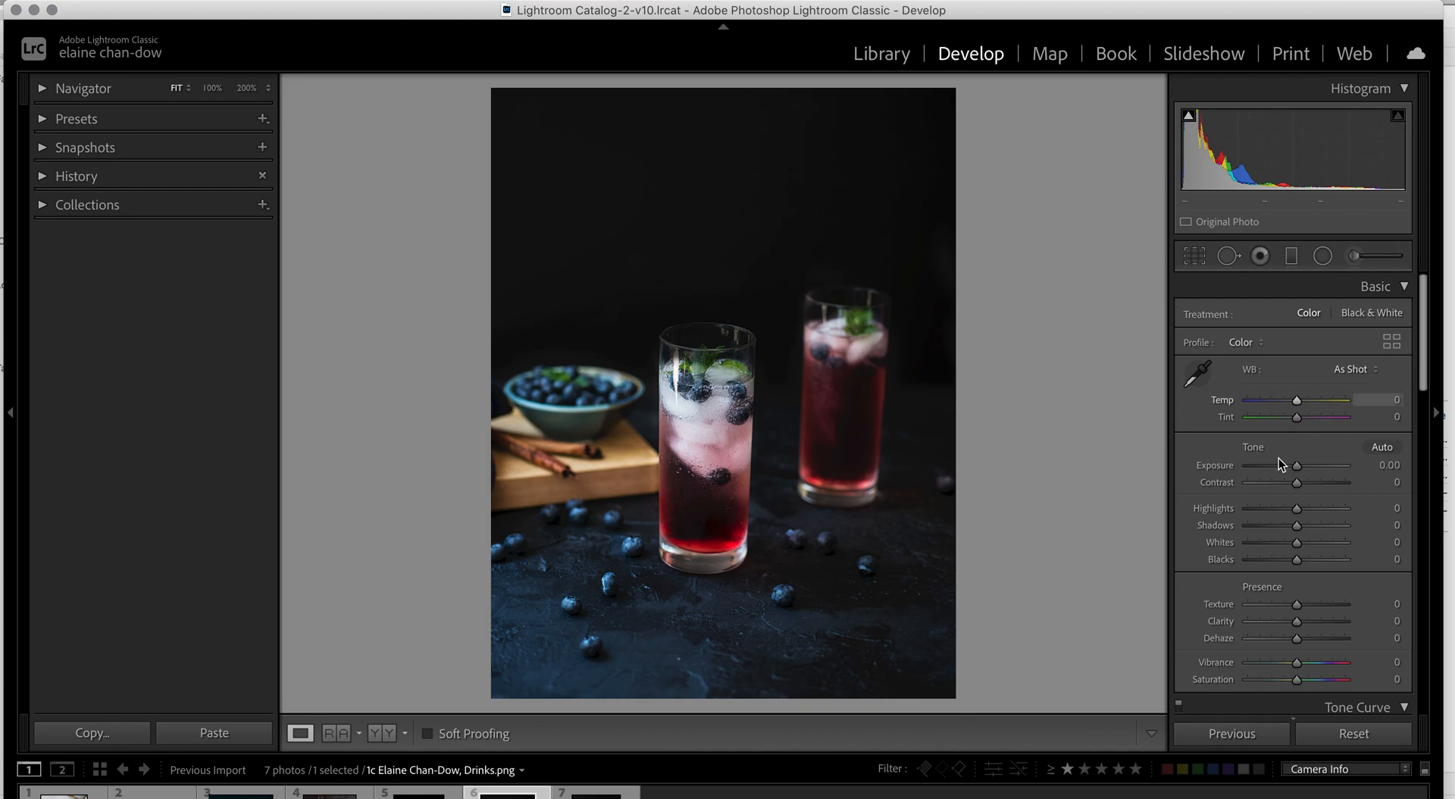
pyautogui.moveTo(1298, 466)
pyautogui.mouseDown()
pyautogui.moveTo(1287, 465)
pyautogui.moveTo(1301, 466)
pyautogui.mouseUp()
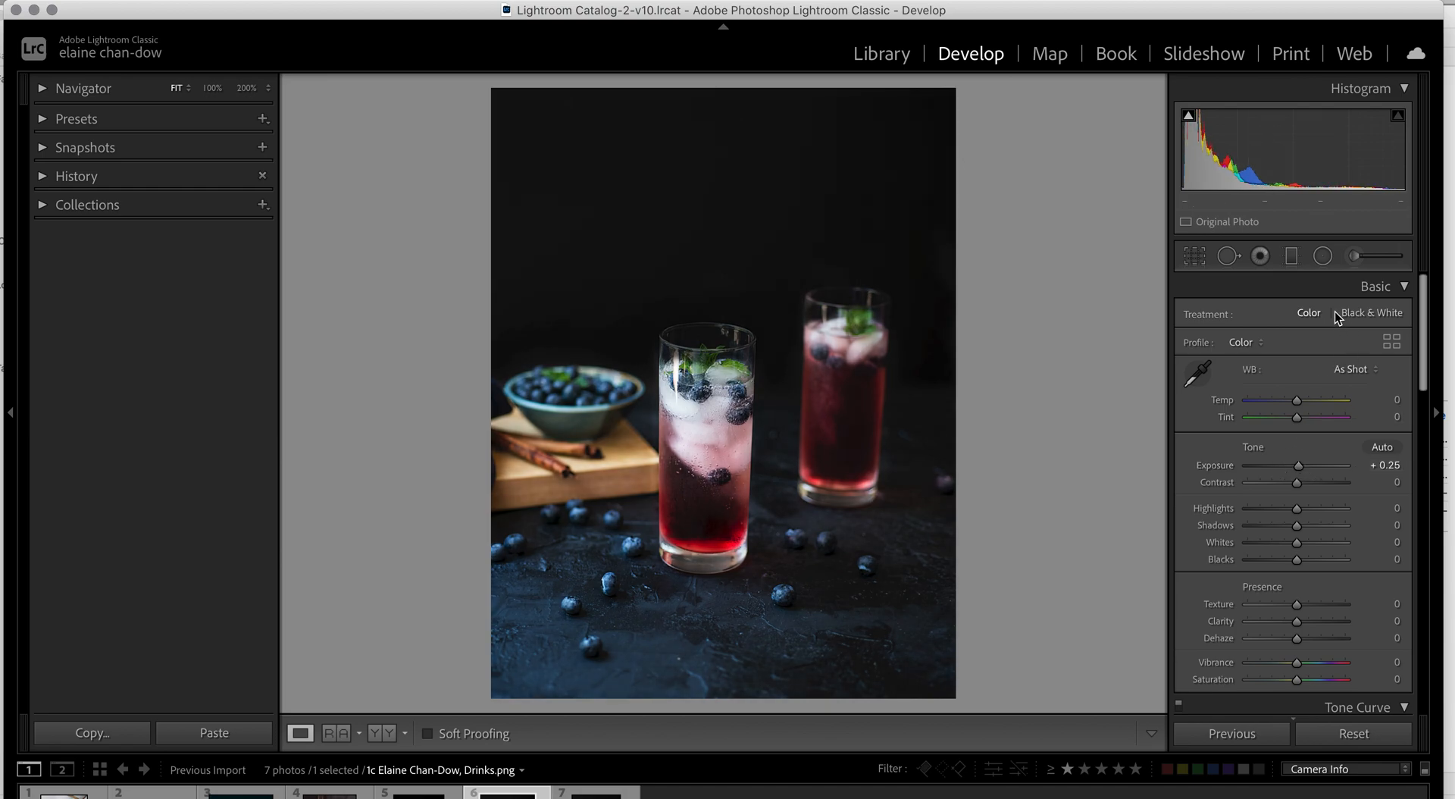
# Straighten the drinks photo with the crop tool to an angle of -0.66 and apply the crop.
pyautogui.click(1196, 258)
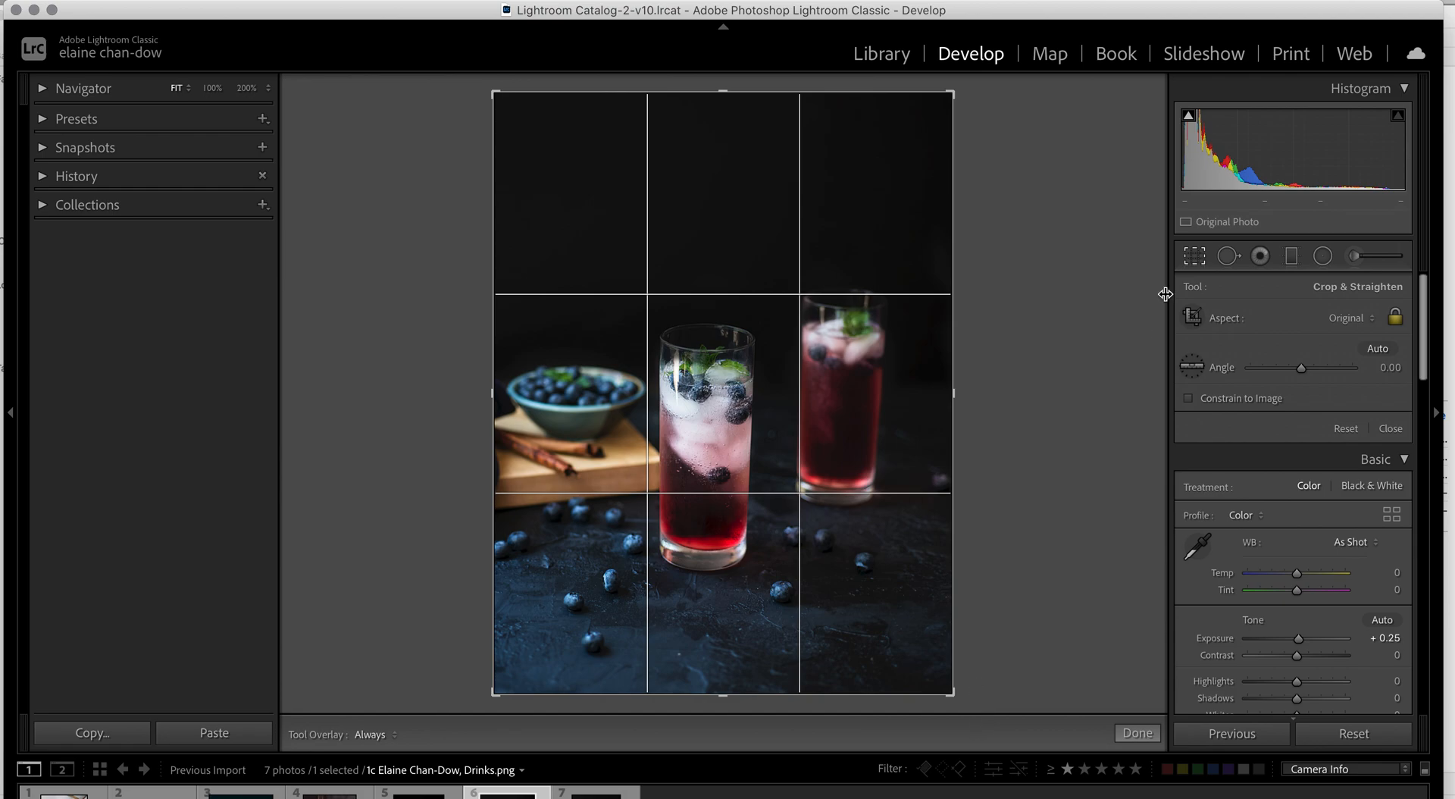
pyautogui.moveTo(976, 705); pyautogui.dragTo(980, 696)
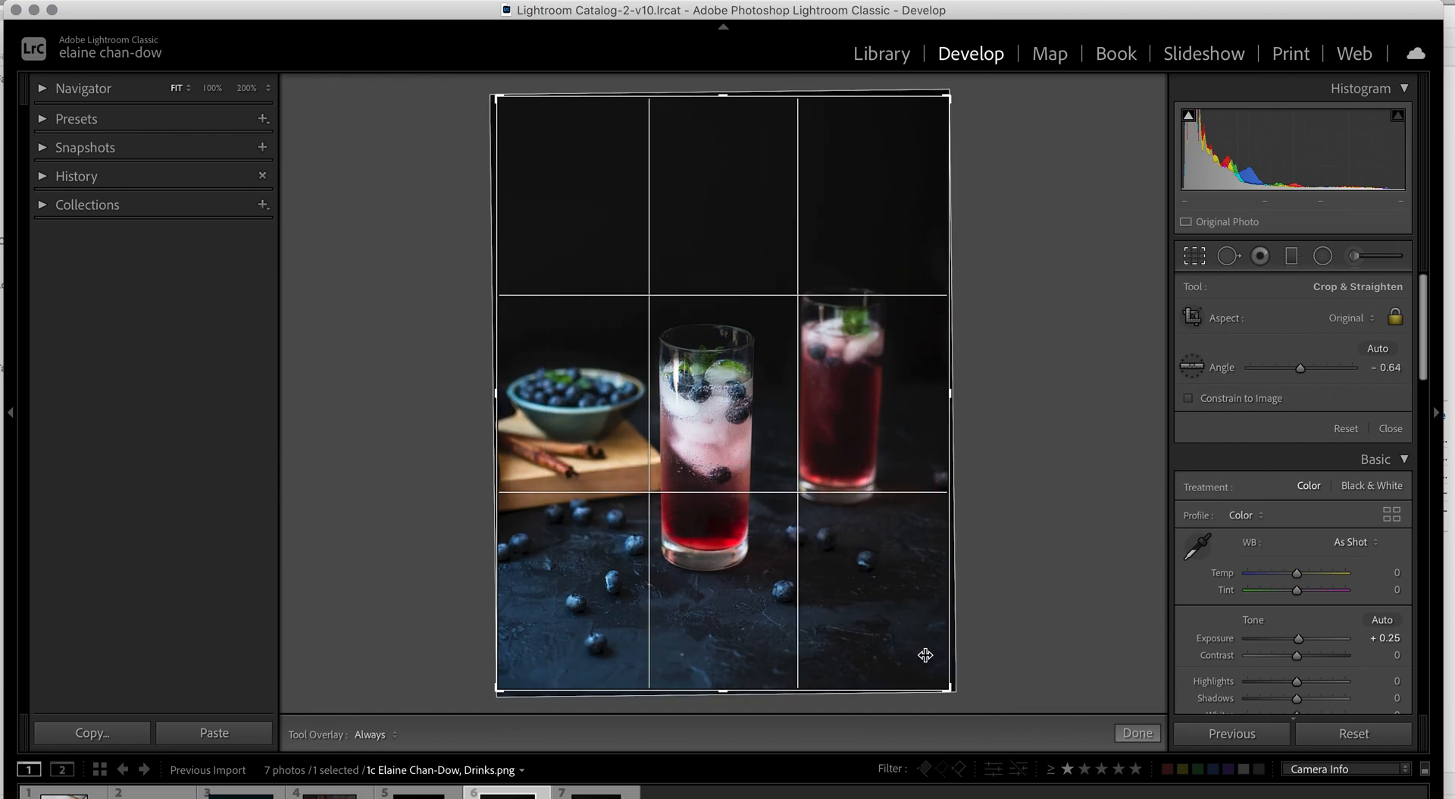
pyautogui.moveTo(1042, 662); pyautogui.dragTo(1041, 662)
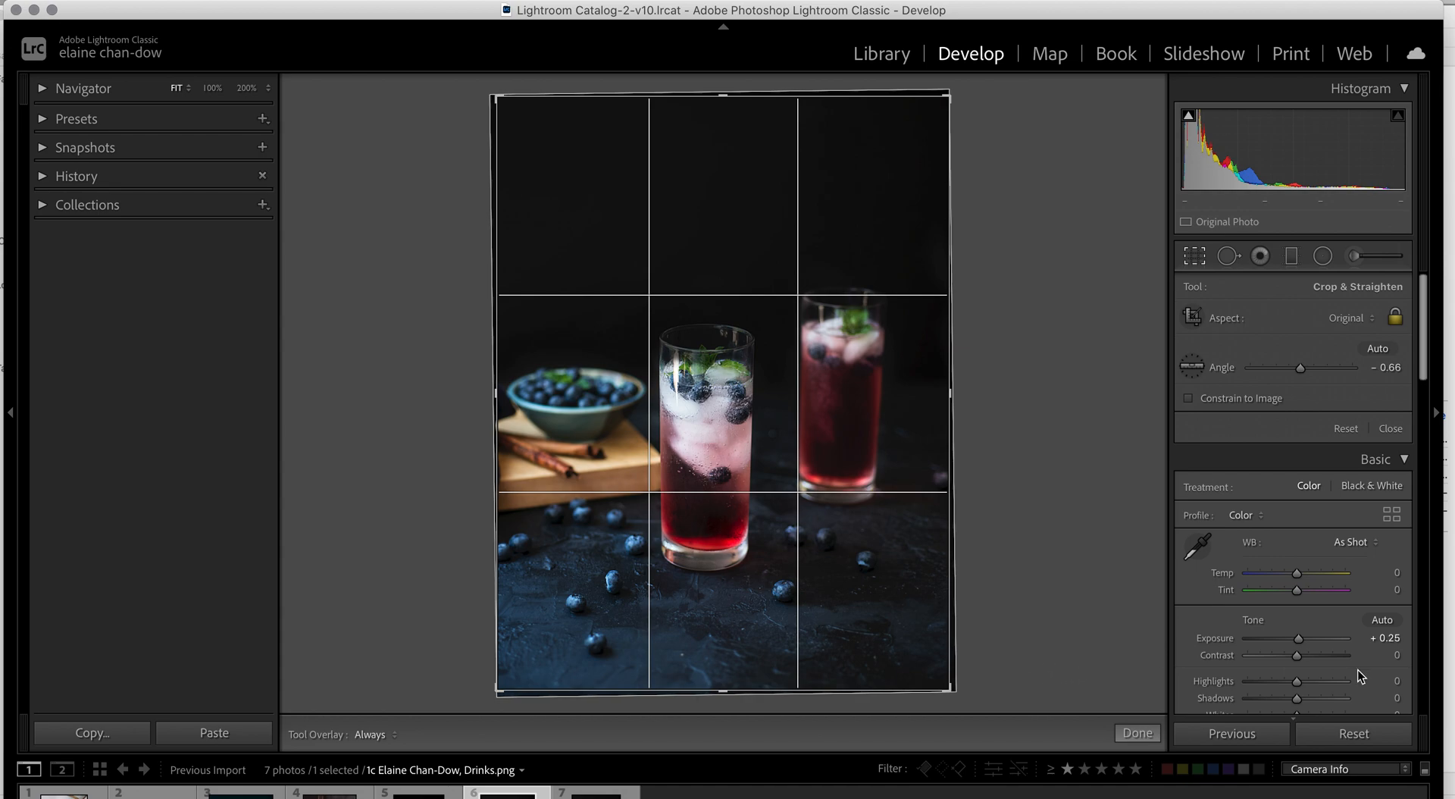
pyautogui.moveTo(1424, 326); pyautogui.dragTo(1339, 584)
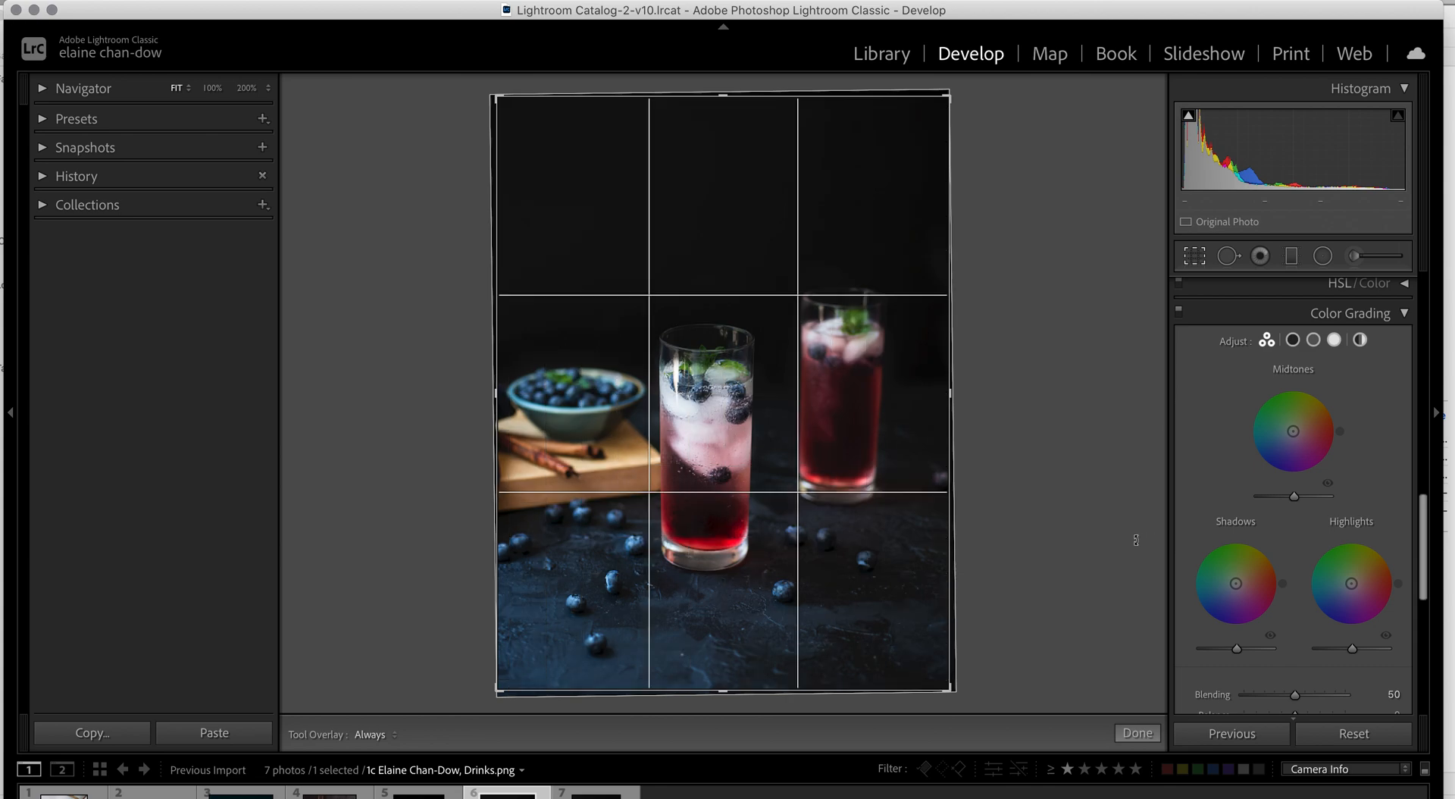
pyautogui.press('Return')
# Color-grade the drinks photo with teal-blue shadows, very slightly green highlights and a slight magenta-red tint in the midtones.
pyautogui.scroll(-5, 1288, 291)
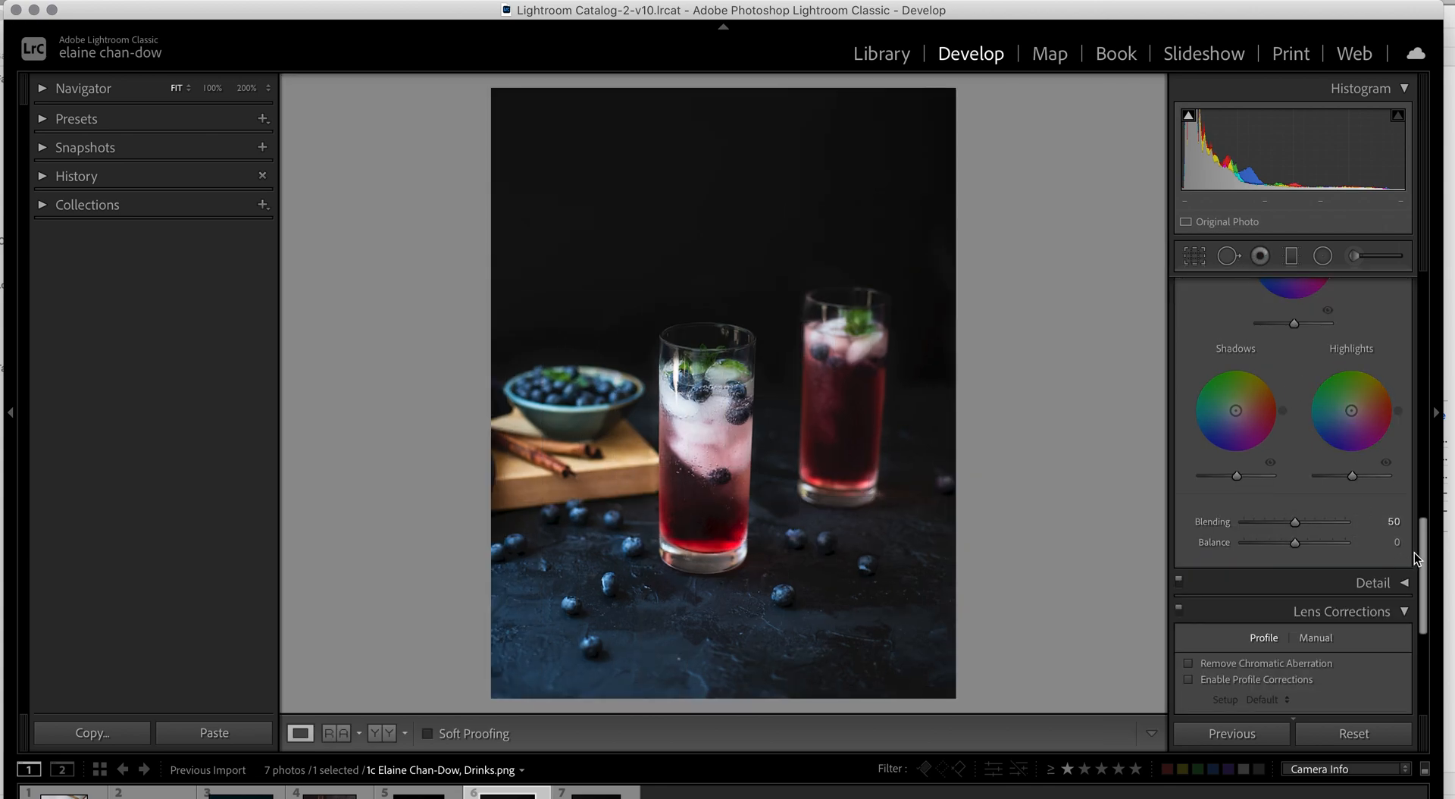
pyautogui.moveTo(1426, 562); pyautogui.dragTo(1428, 512)
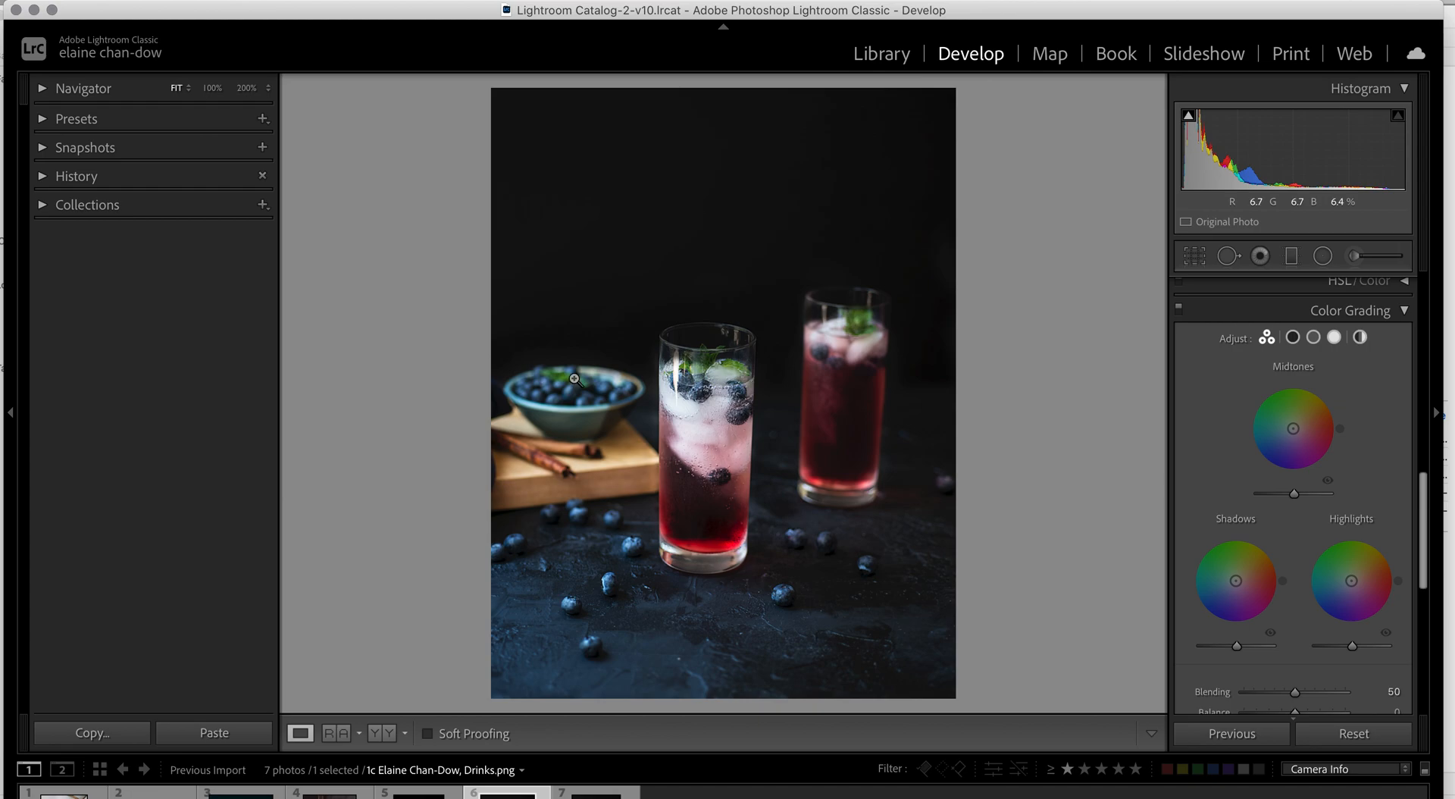
pyautogui.moveTo(1238, 582); pyautogui.dragTo(1219, 587)
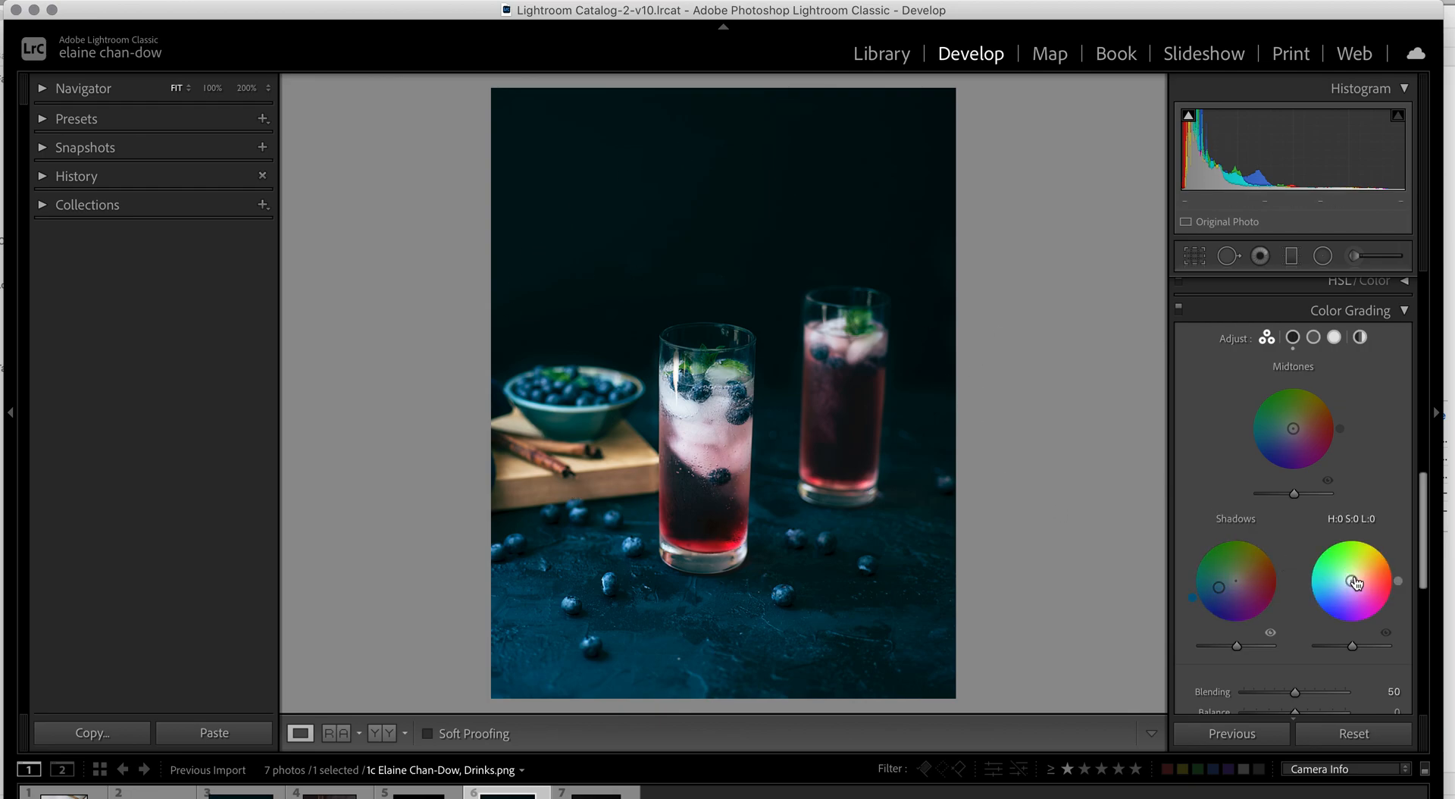
pyautogui.moveTo(1356, 582)
pyautogui.mouseDown()
pyautogui.moveTo(1359, 567)
pyautogui.moveTo(1350, 578)
pyautogui.mouseUp()
pyautogui.moveTo(1293, 429); pyautogui.dragTo(1300, 433)
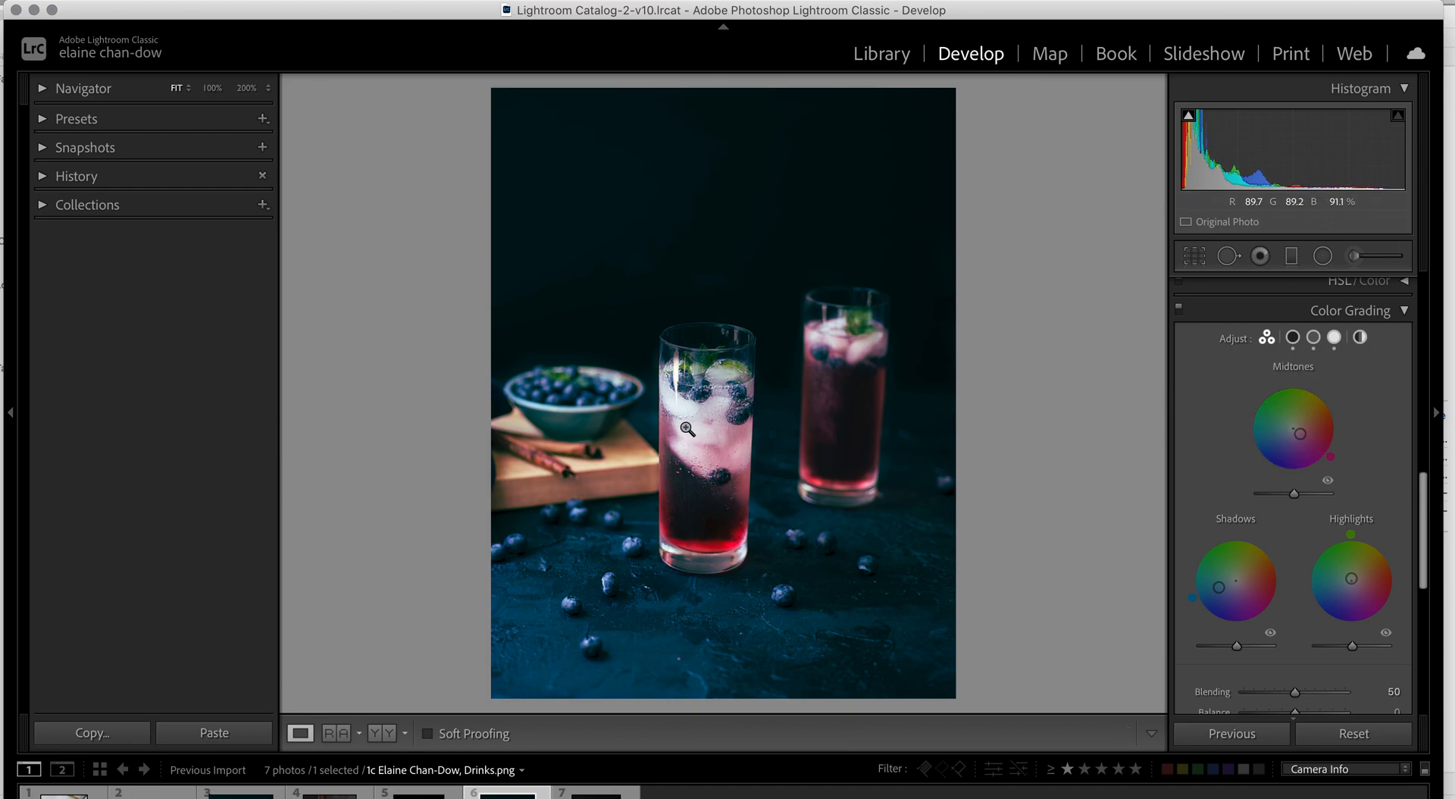